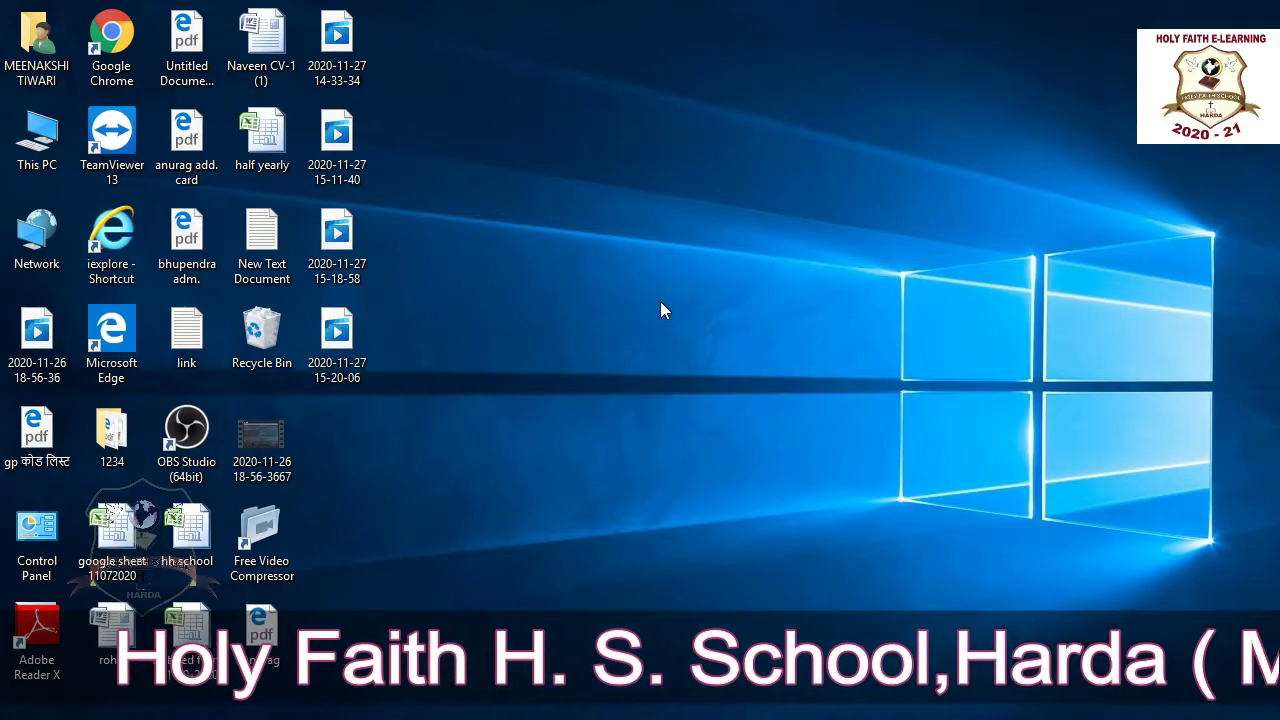
- Create a new Microsoft Office Excel Worksheet on the desktop with its default name and open it
right_click(679, 327)
mouse_move(740, 517)
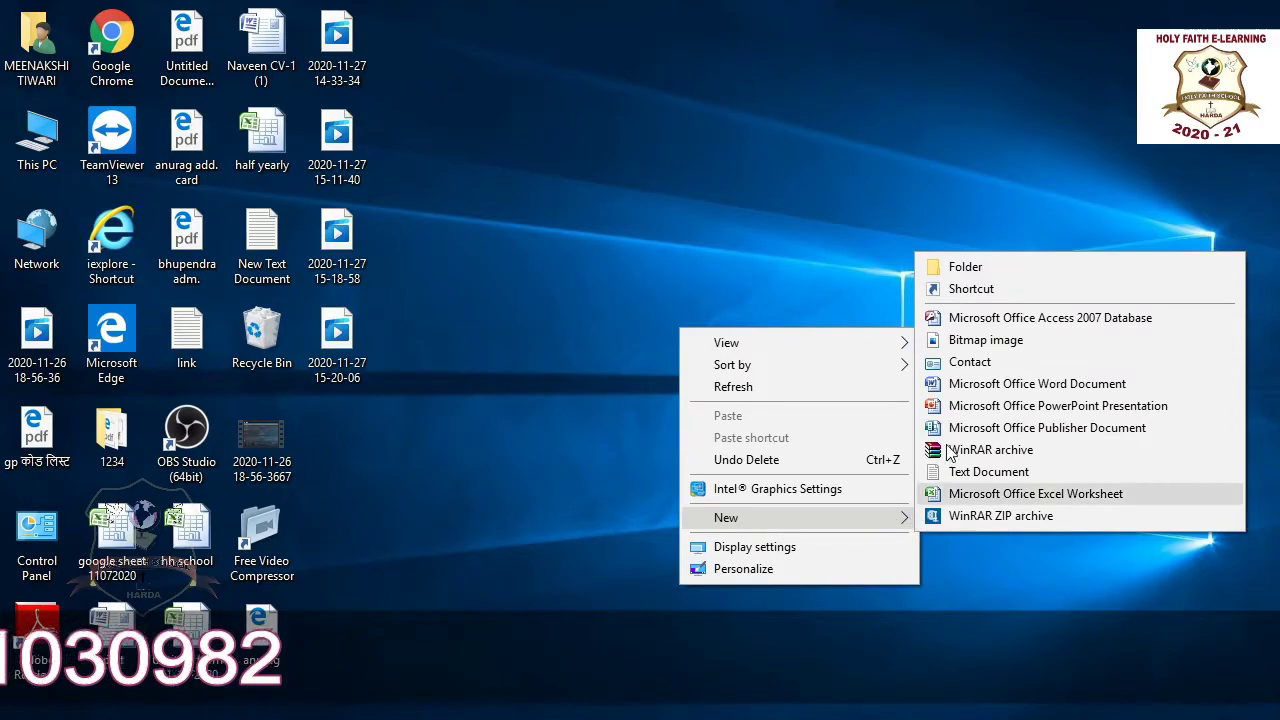
click(982, 497)
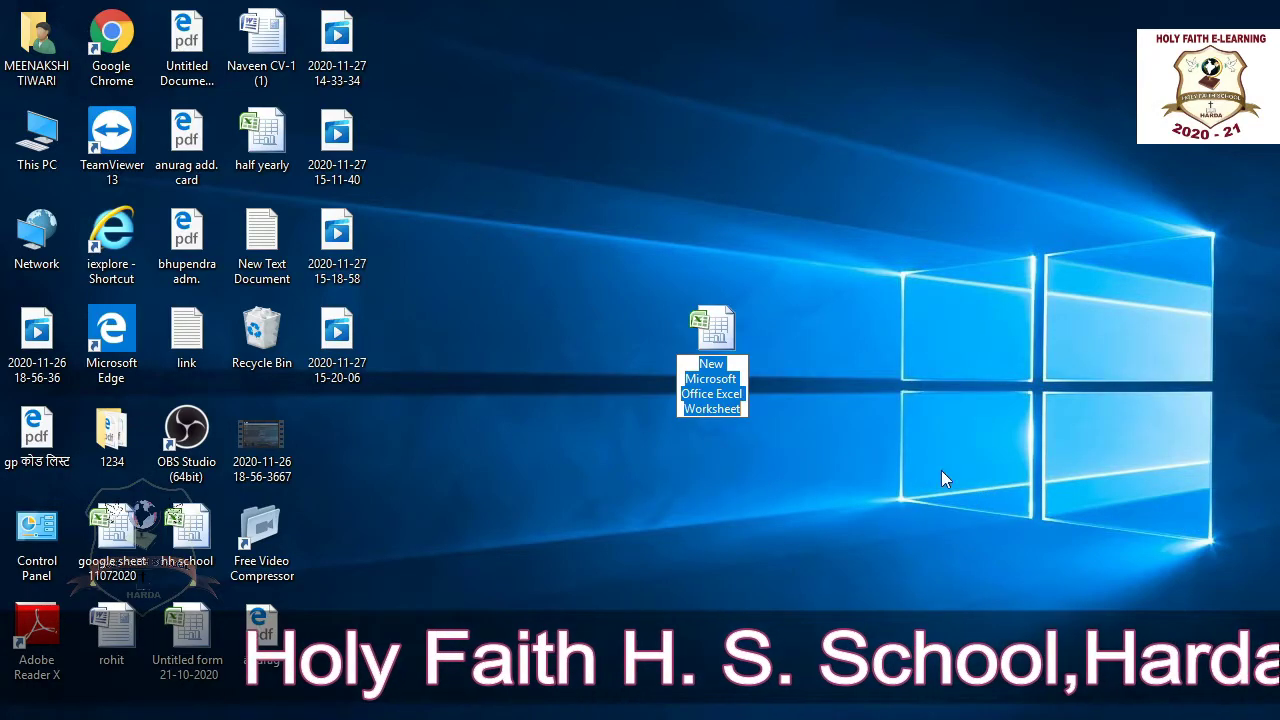
click(714, 330)
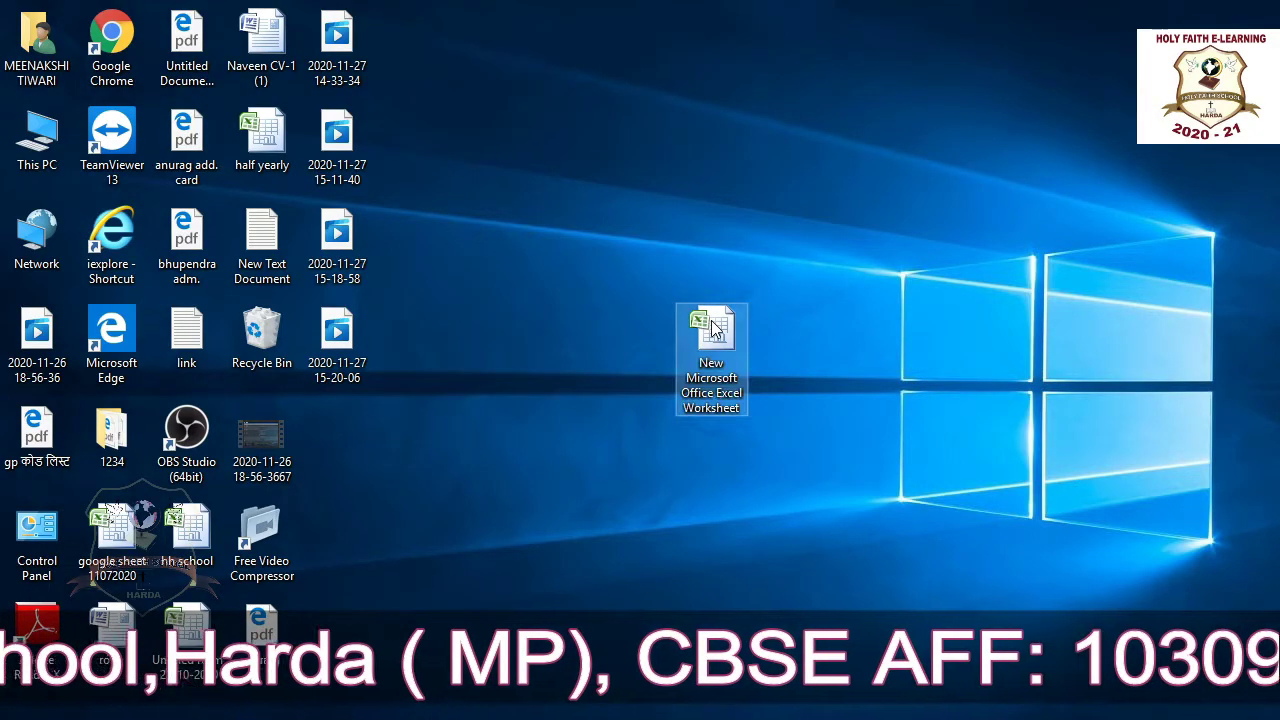
double_click(714, 330)
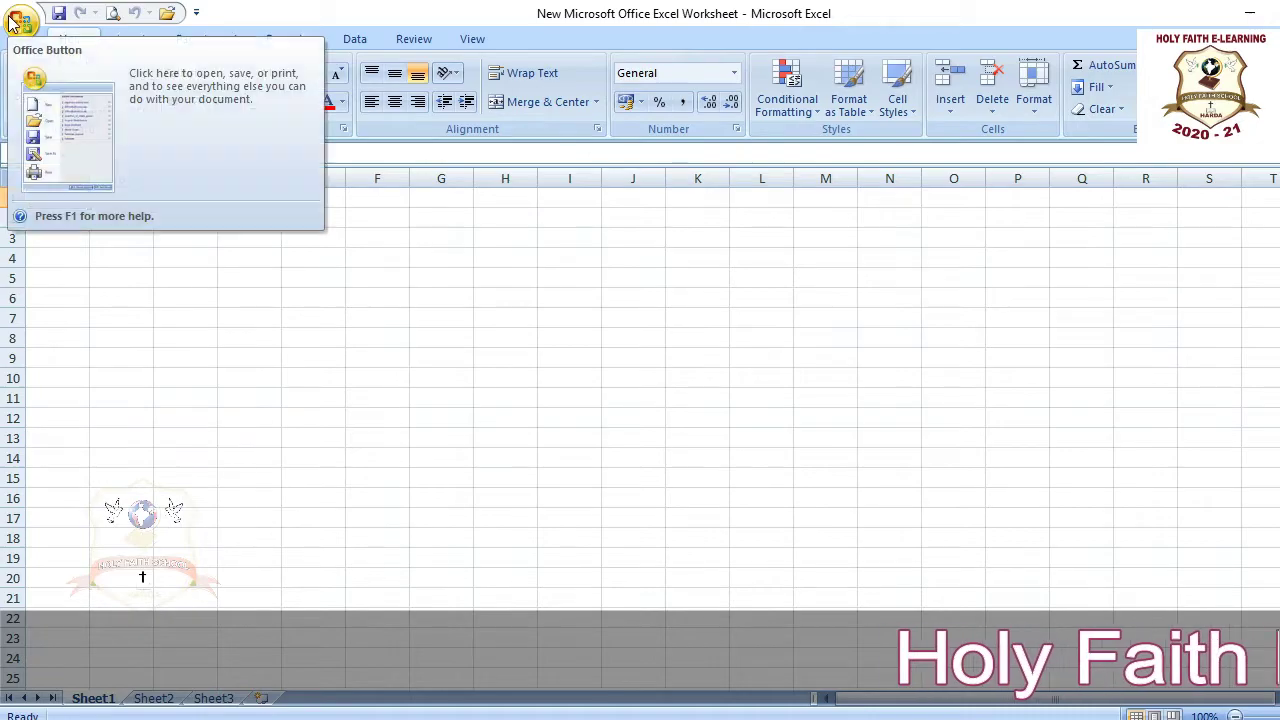
- Examine the file commands and the formats available for saving a copy of the workbook
click(14, 21)
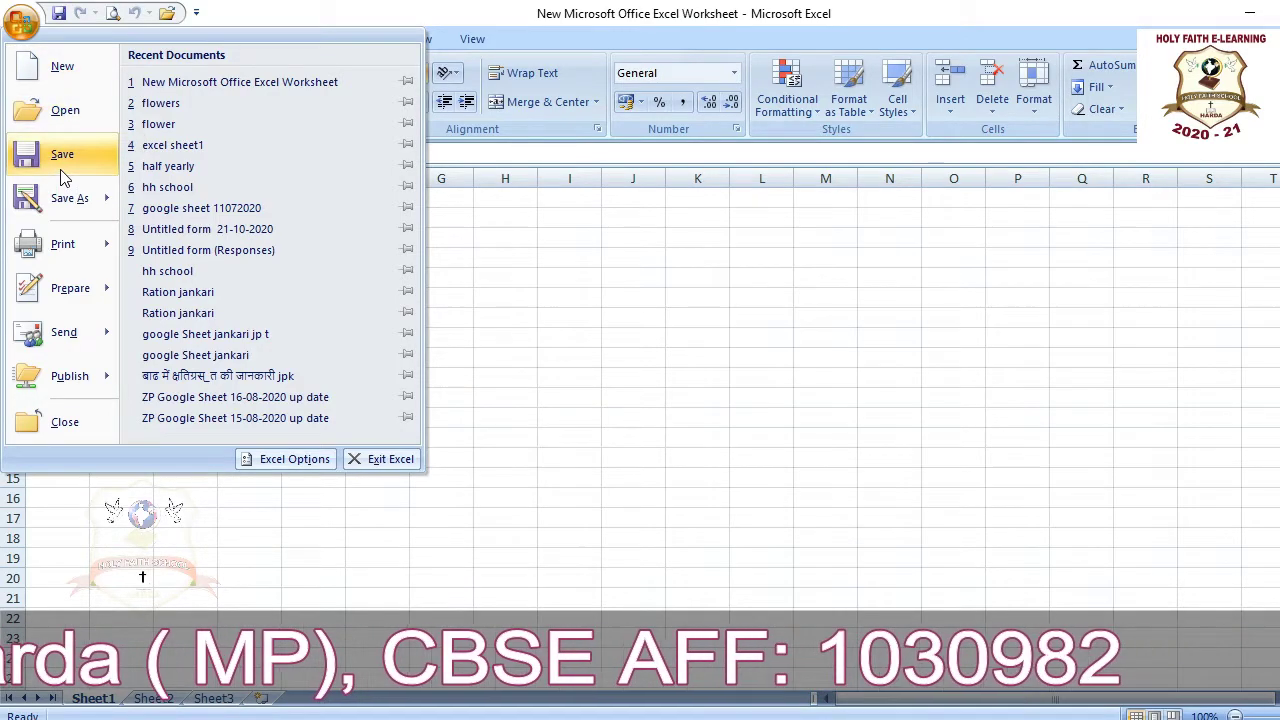
mouse_move(62, 198)
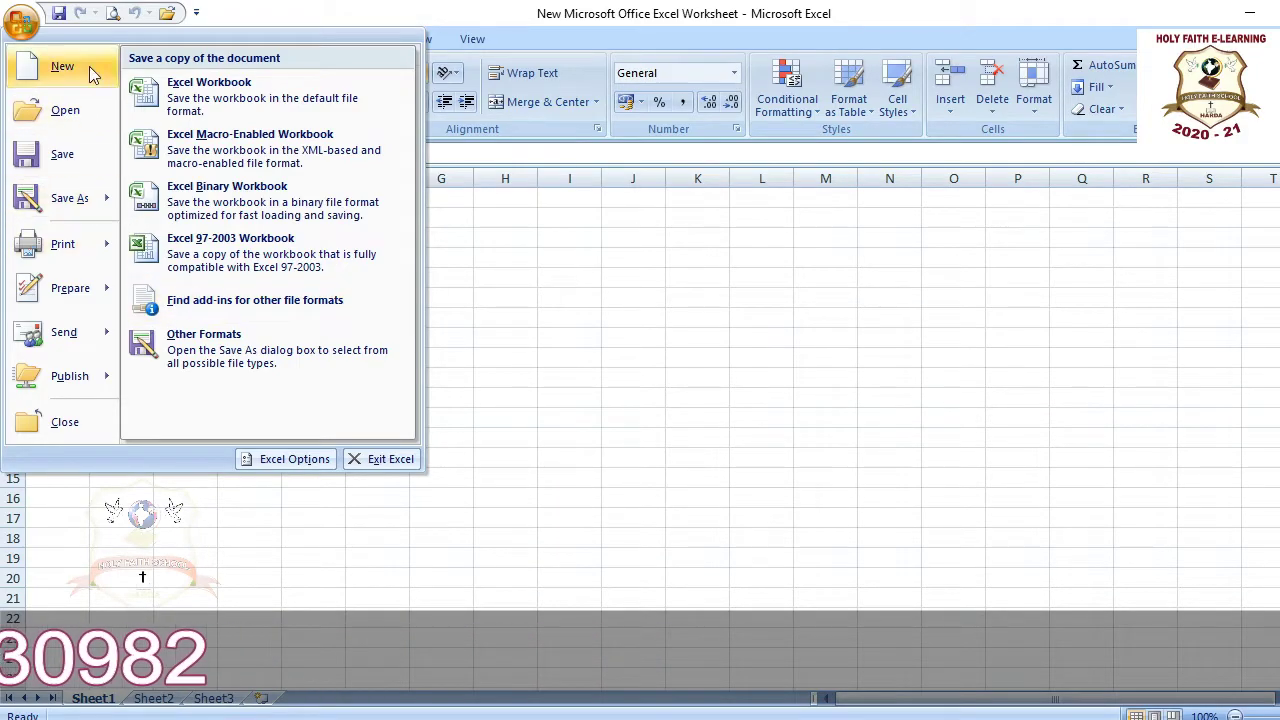
click(851, 449)
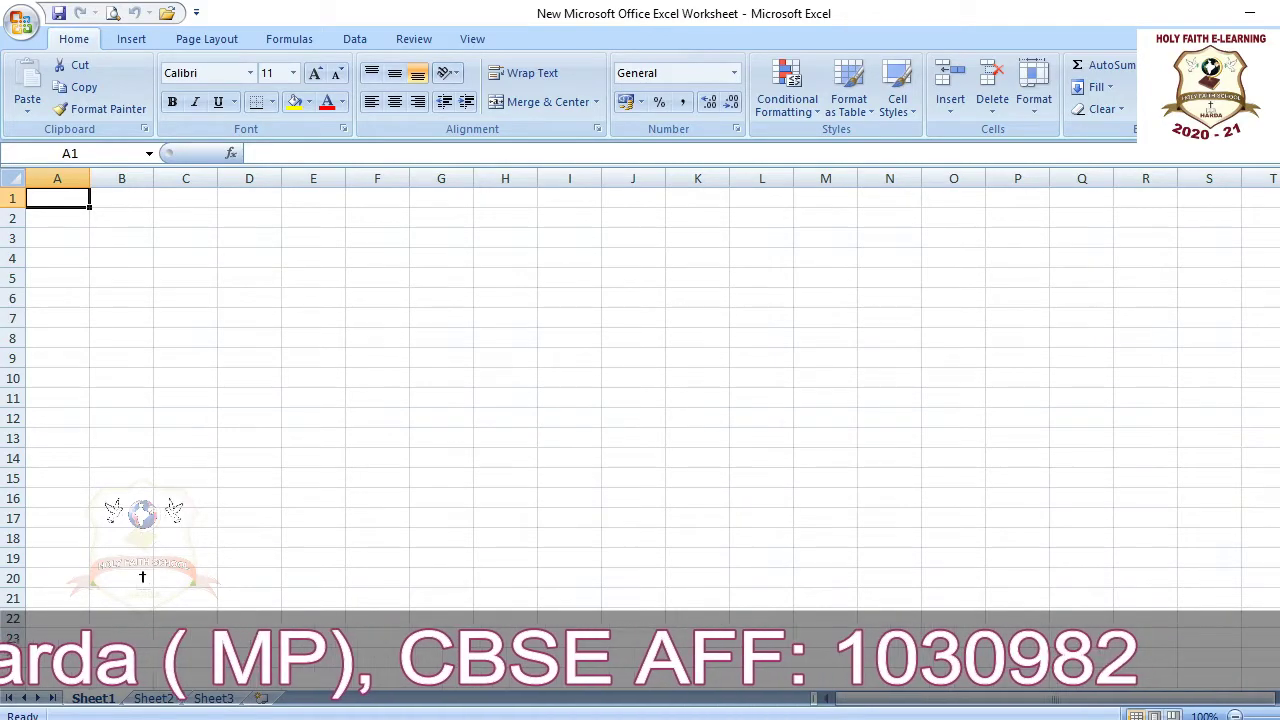
- Minimize the workbook window and bring it back, then shrink it to a smaller window and maximize it again
click(1251, 20)
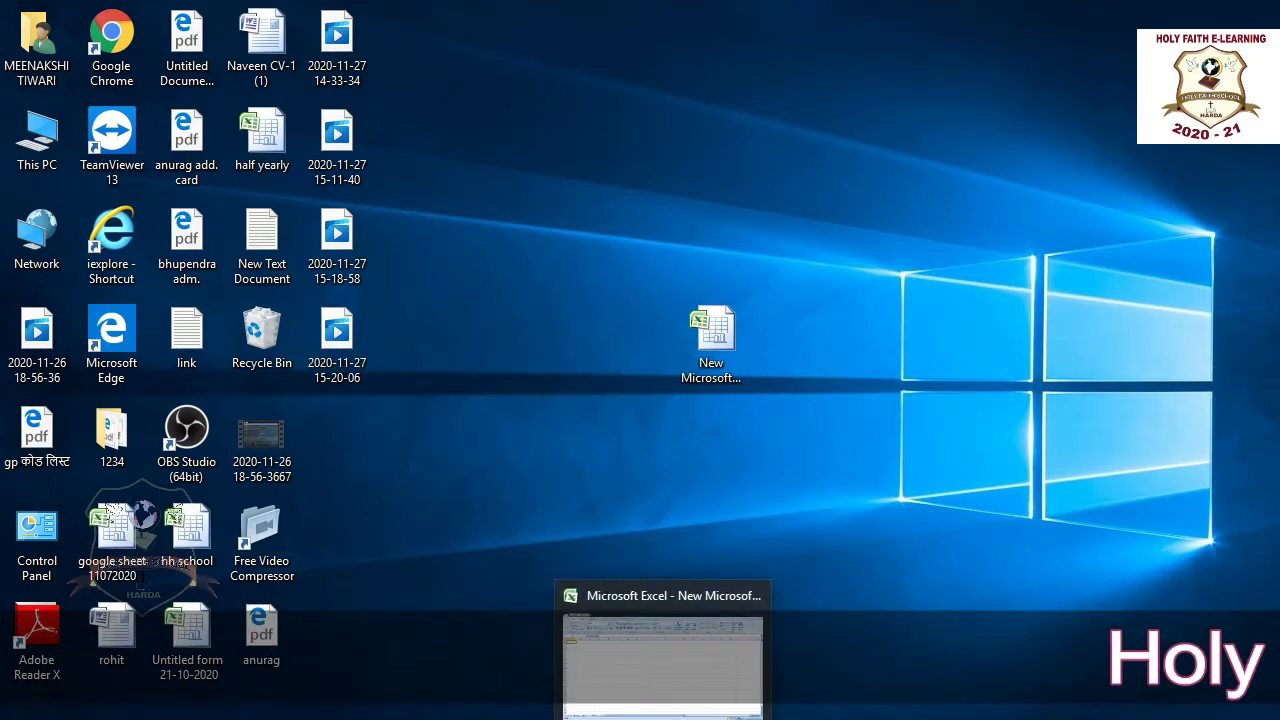
click(664, 708)
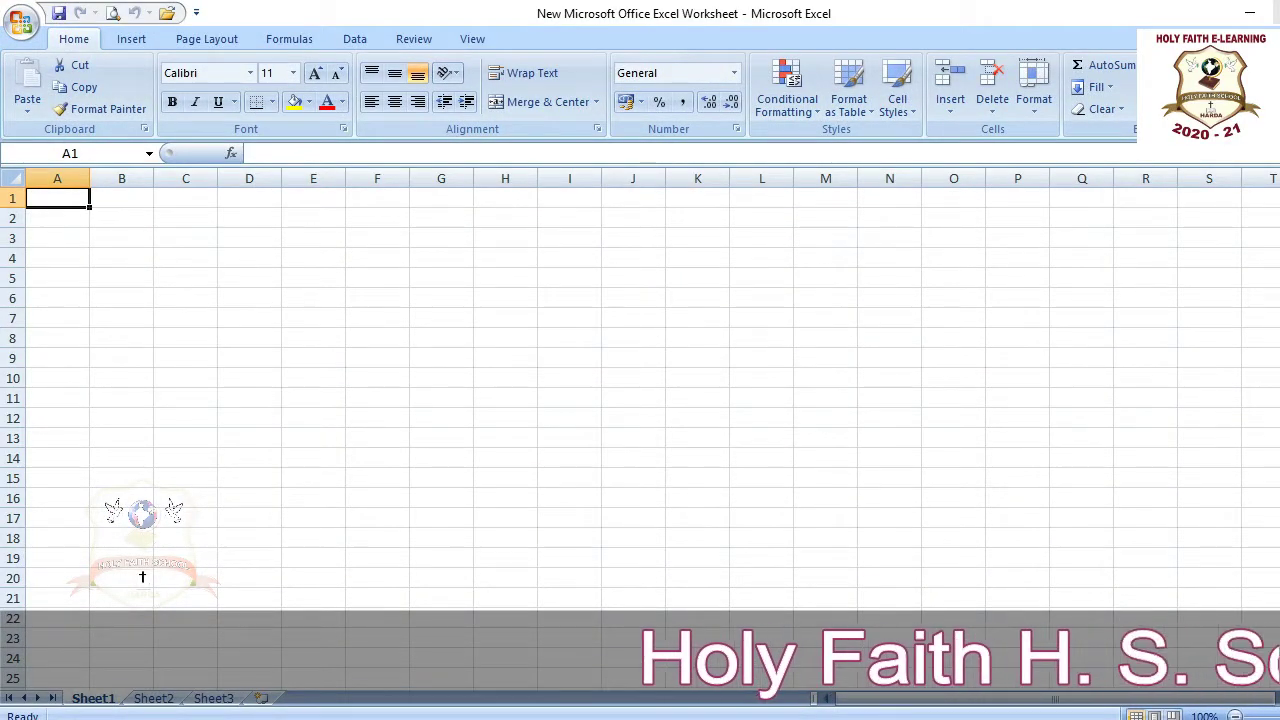
double_click(955, 13)
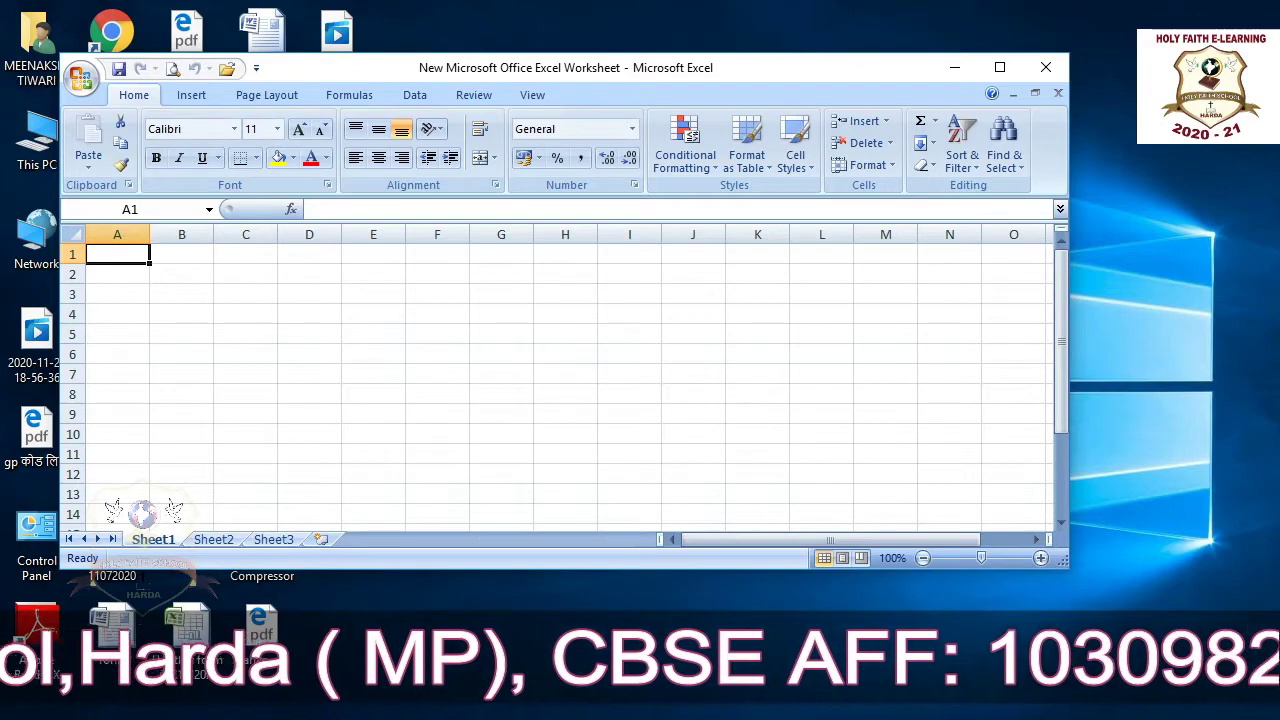
click(1000, 68)
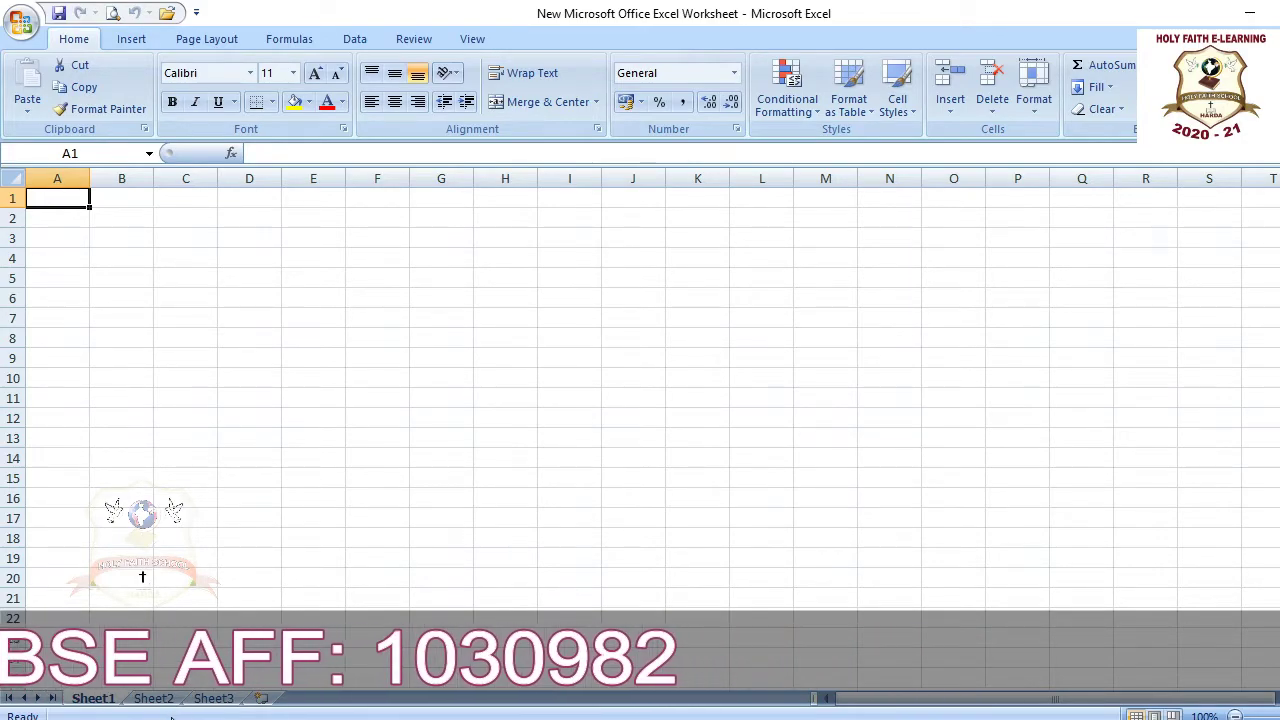
- Select the whole of column A and the whole of row 2 in Sheet1
click(70, 177)
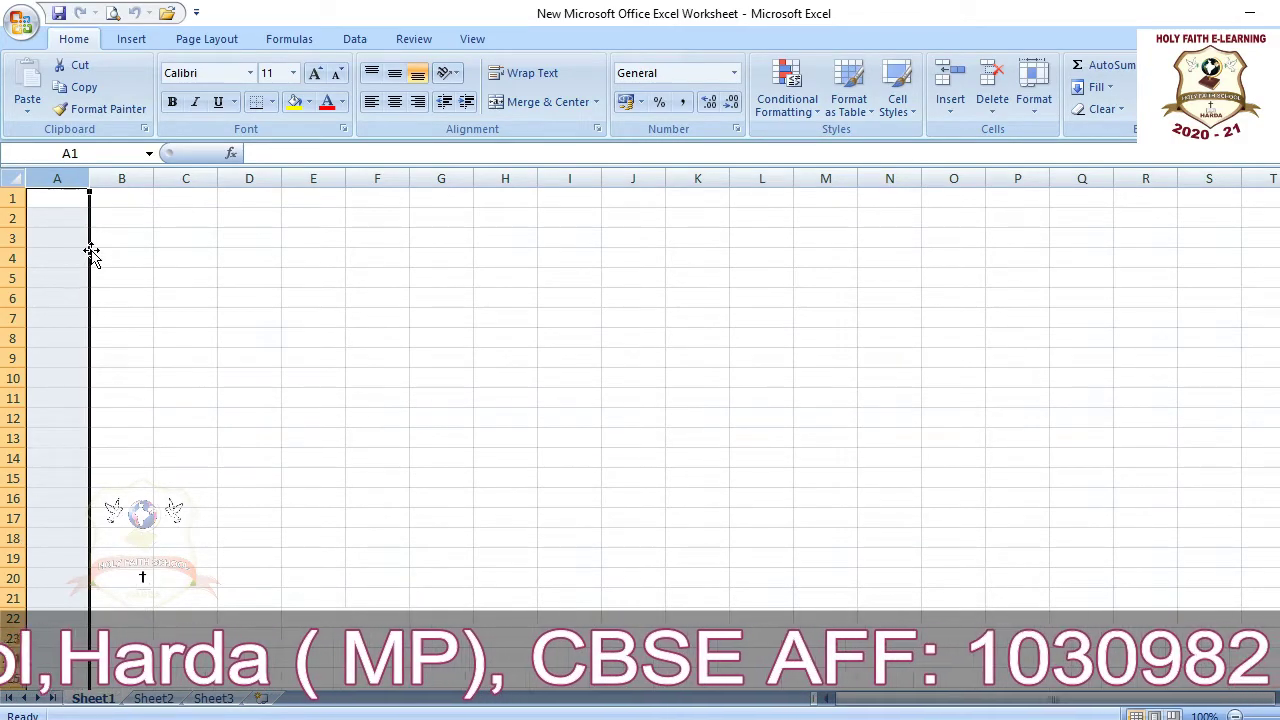
click(100, 180)
click(182, 192)
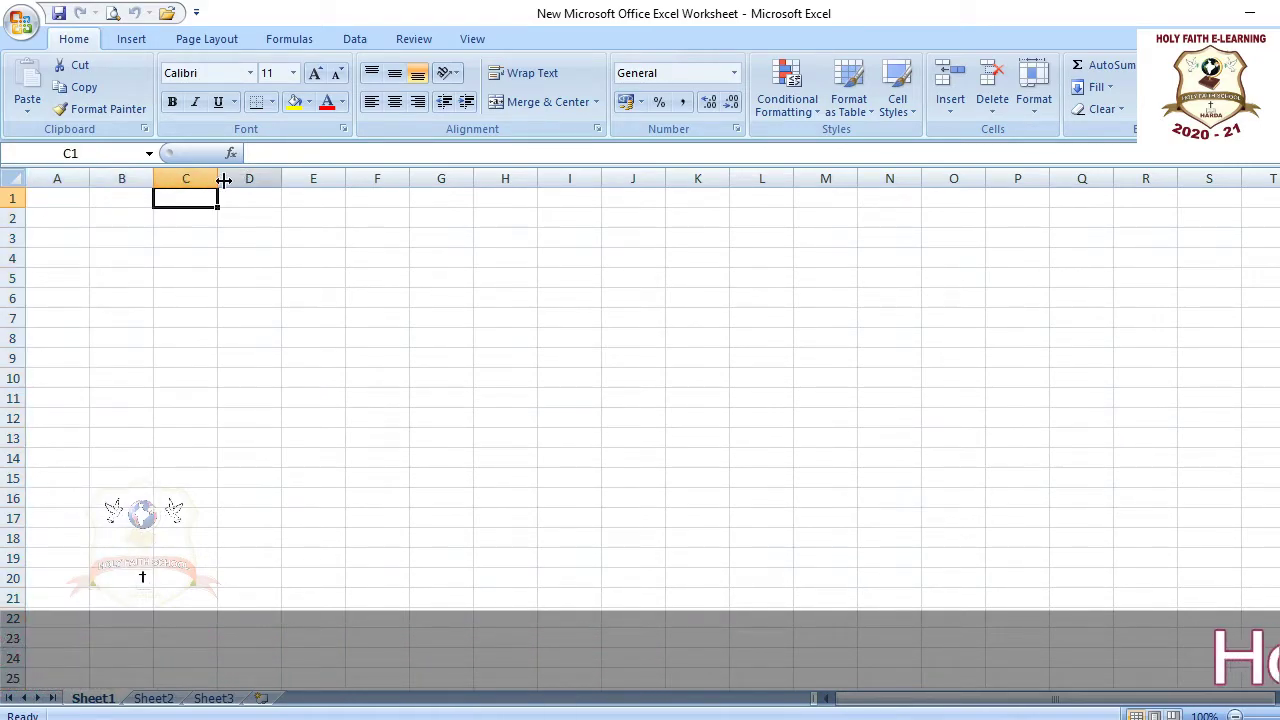
click(8, 217)
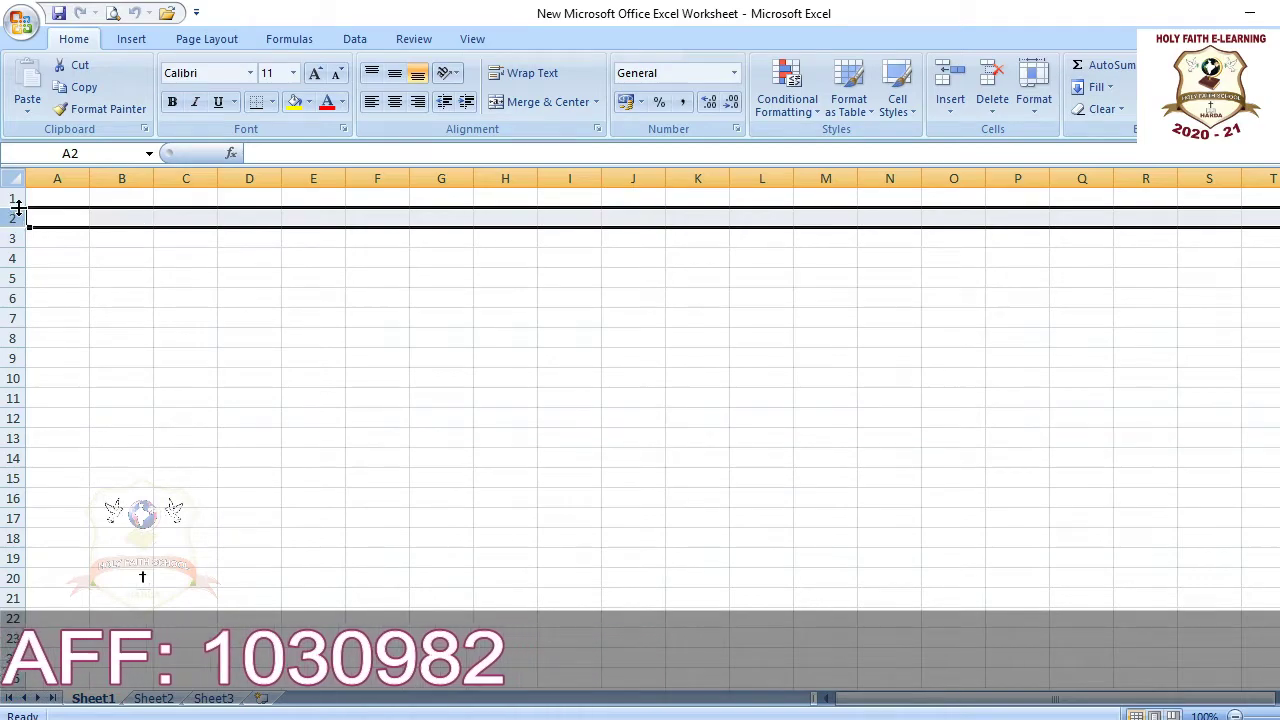
mouse_move(12, 227)
mouse_down()
mouse_move(11, 260)
mouse_move(12, 227)
mouse_up()
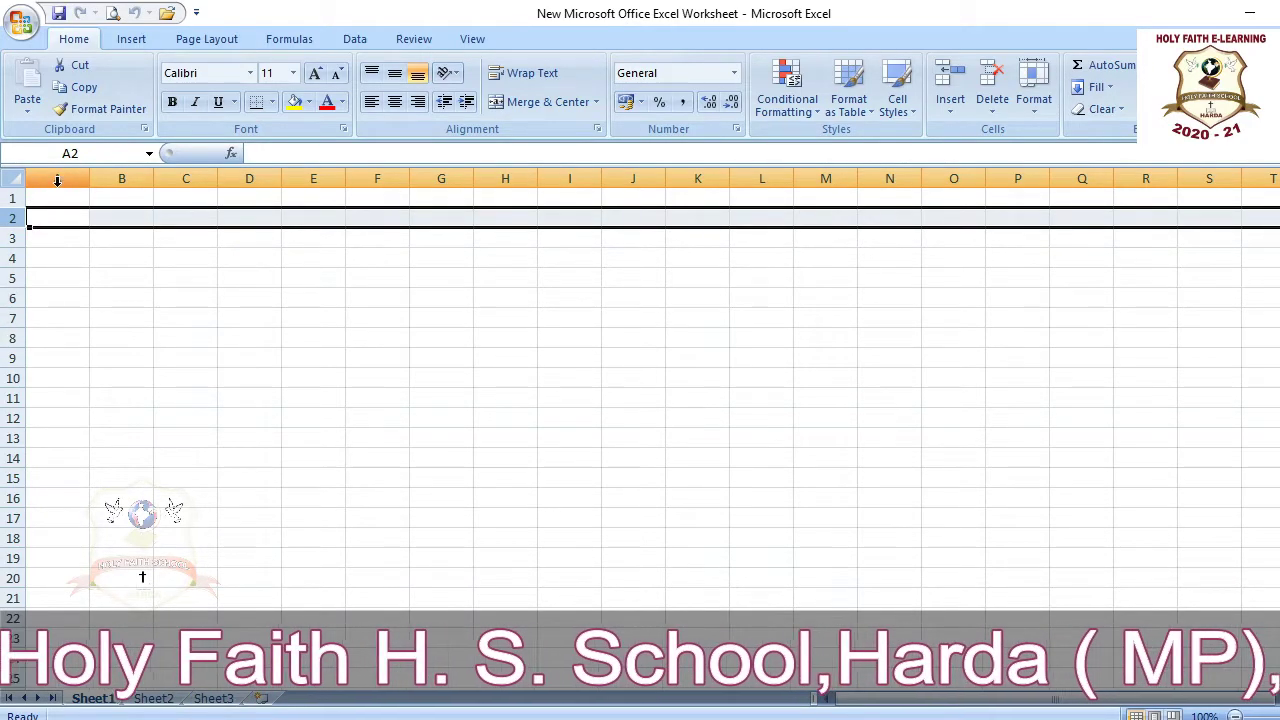
- Select the single cells C8, B3 and E3 and the cell range A3:A15
click(206, 330)
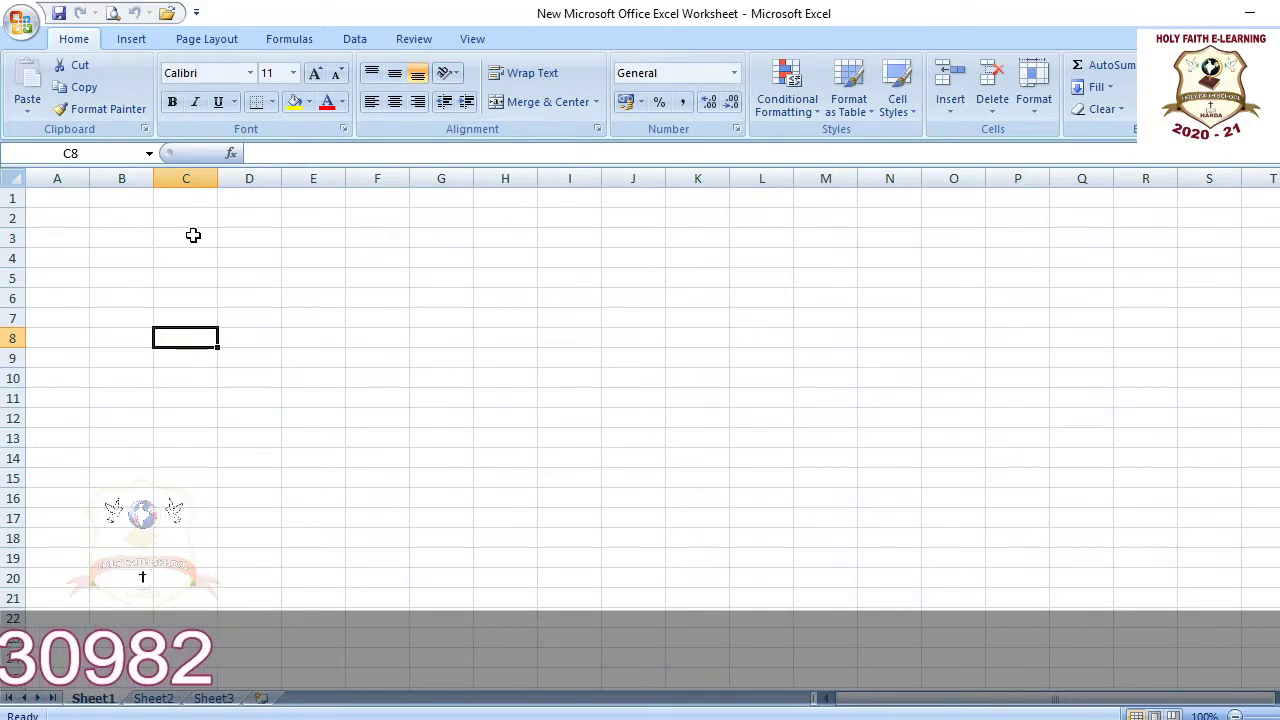
click(115, 239)
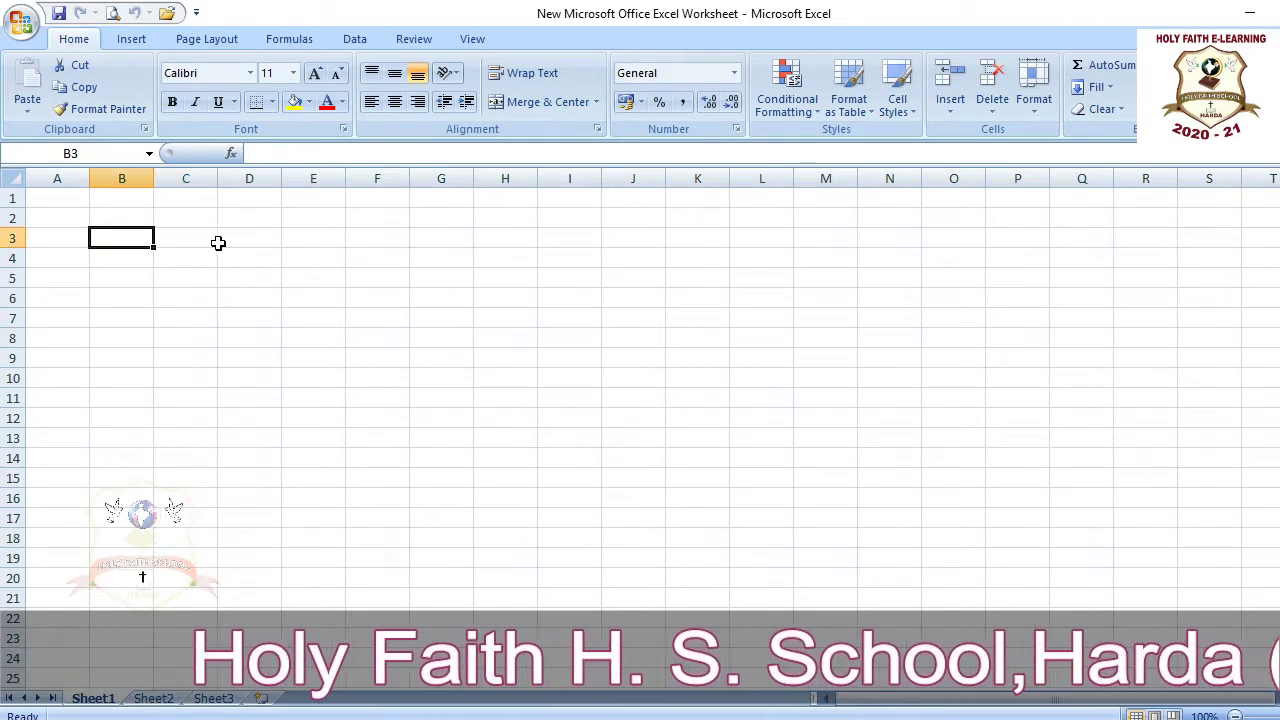
click(307, 234)
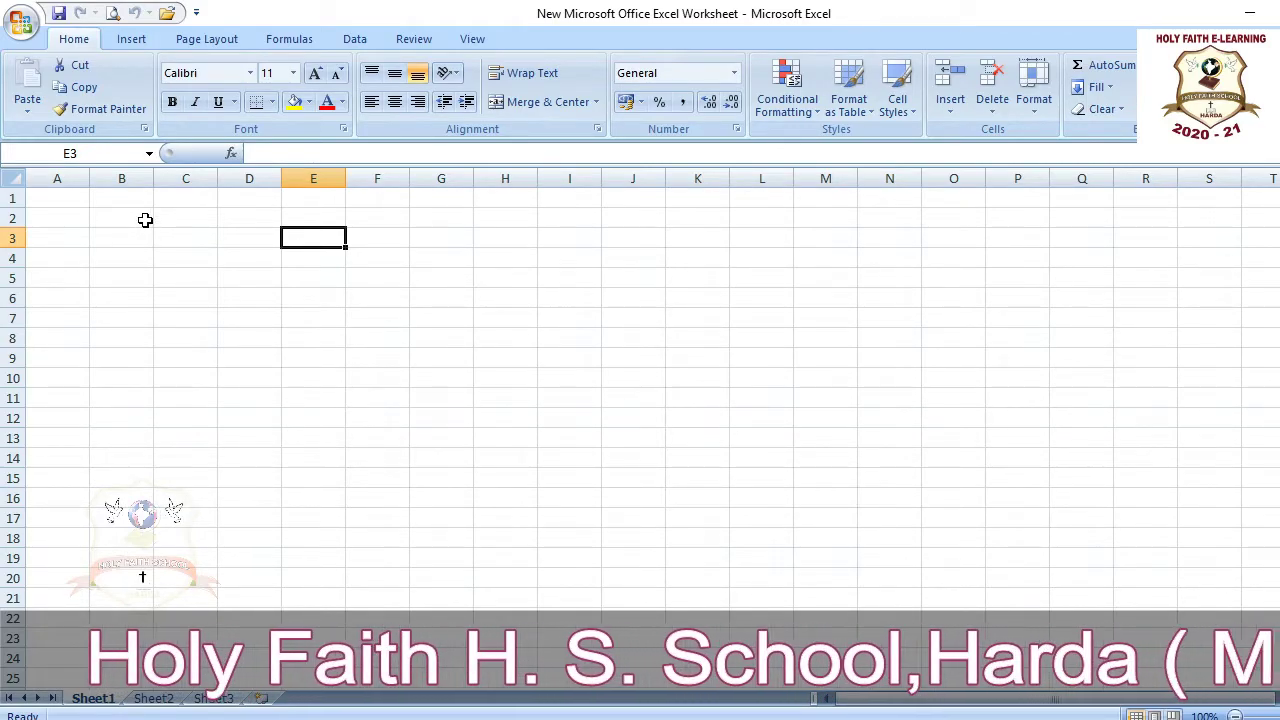
click(63, 238)
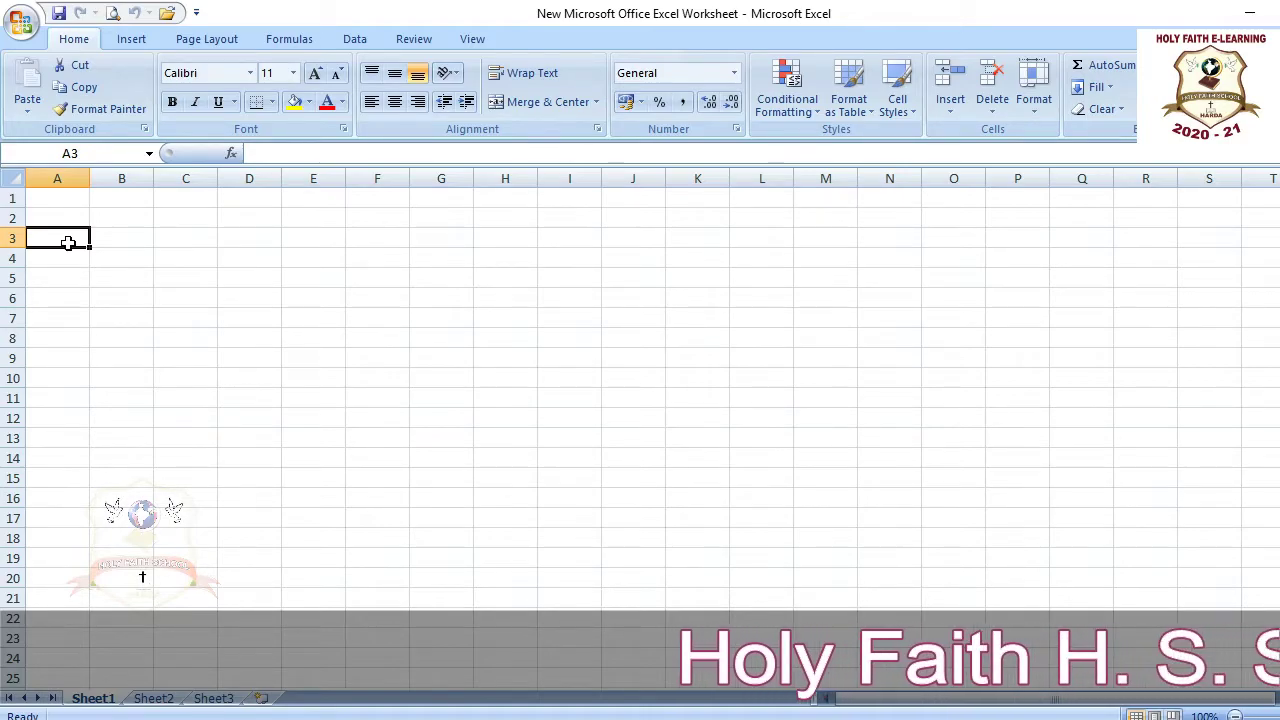
drag(67, 242, 50, 477)
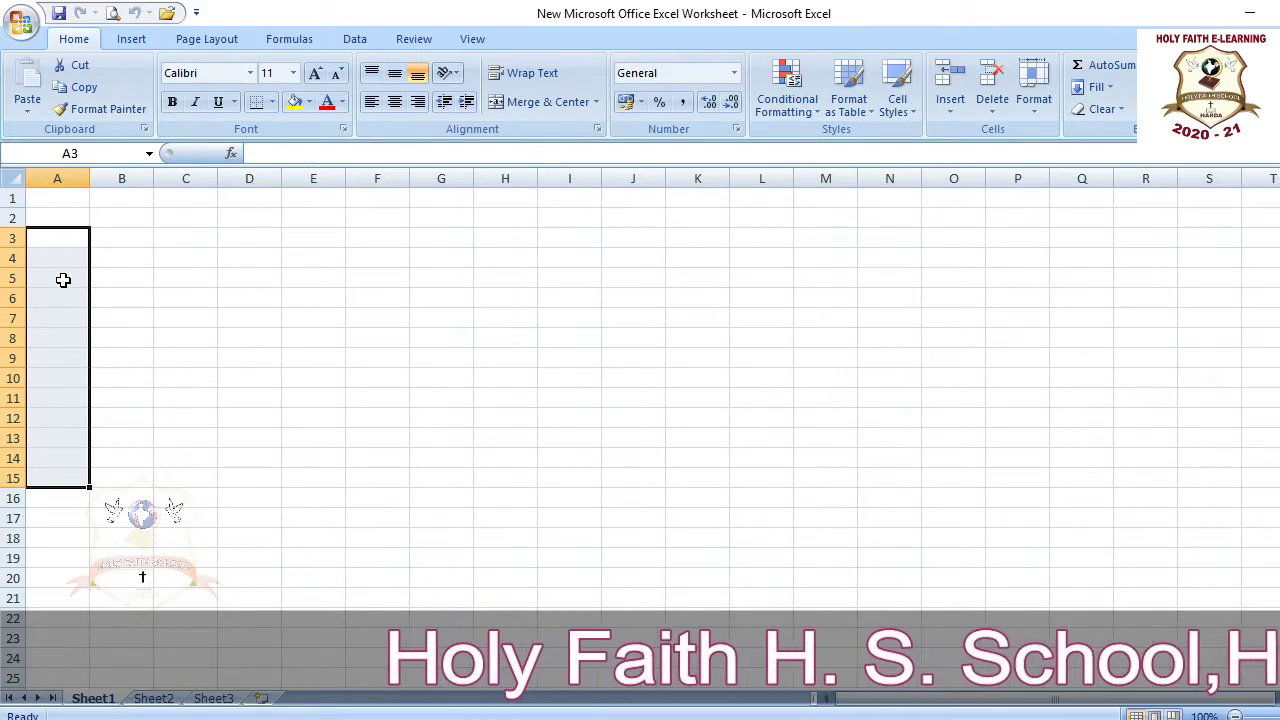
click(168, 336)
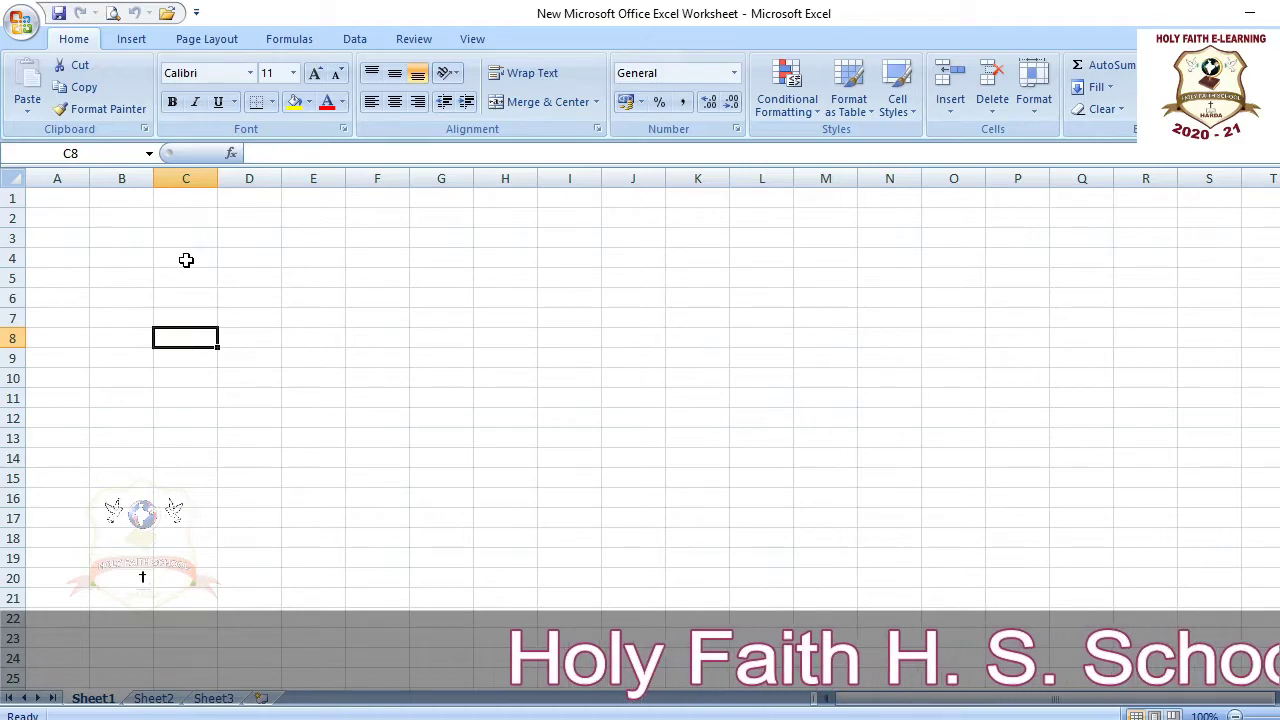
- Enter the text "computer" in cell A5
click(58, 284)
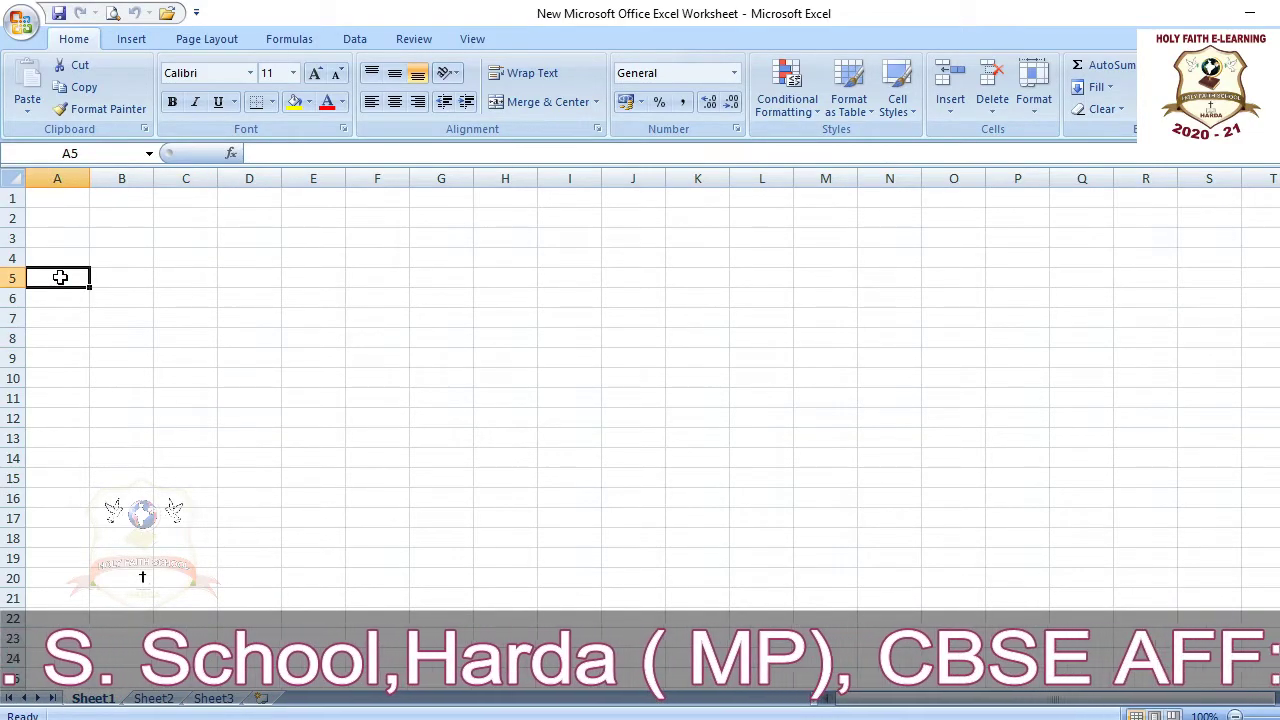
double_click(61, 278)
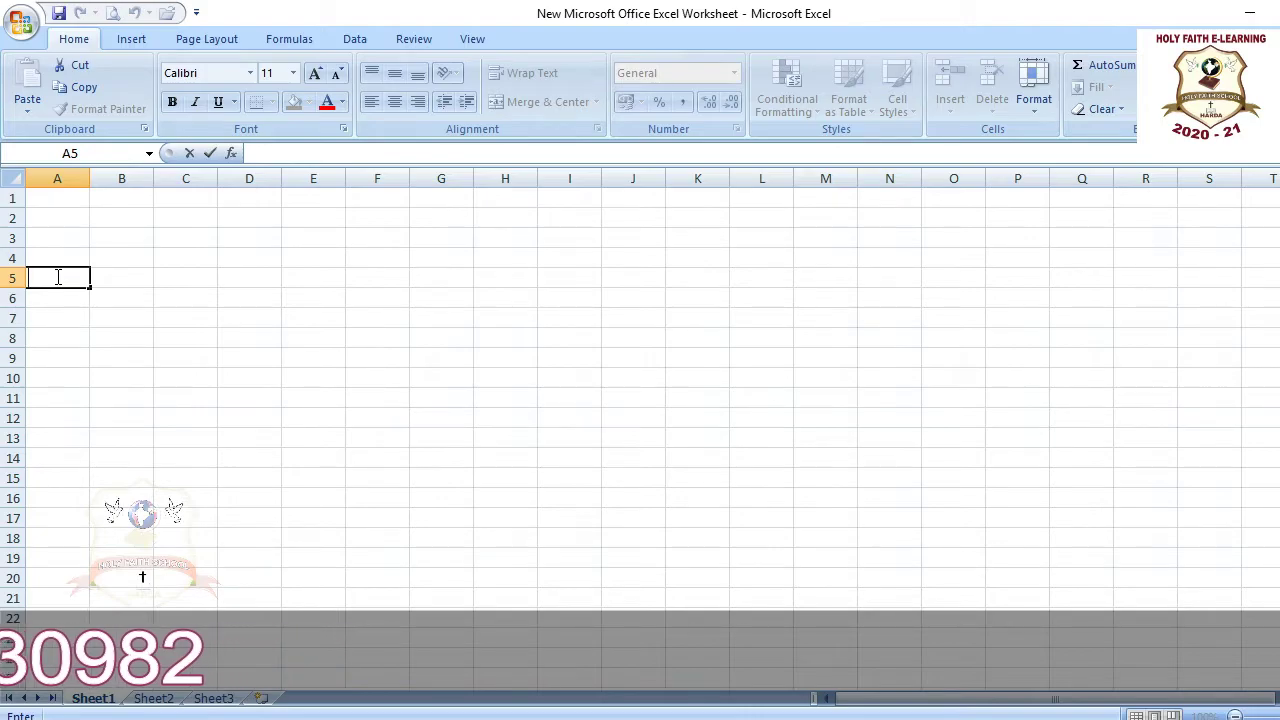
text(com)
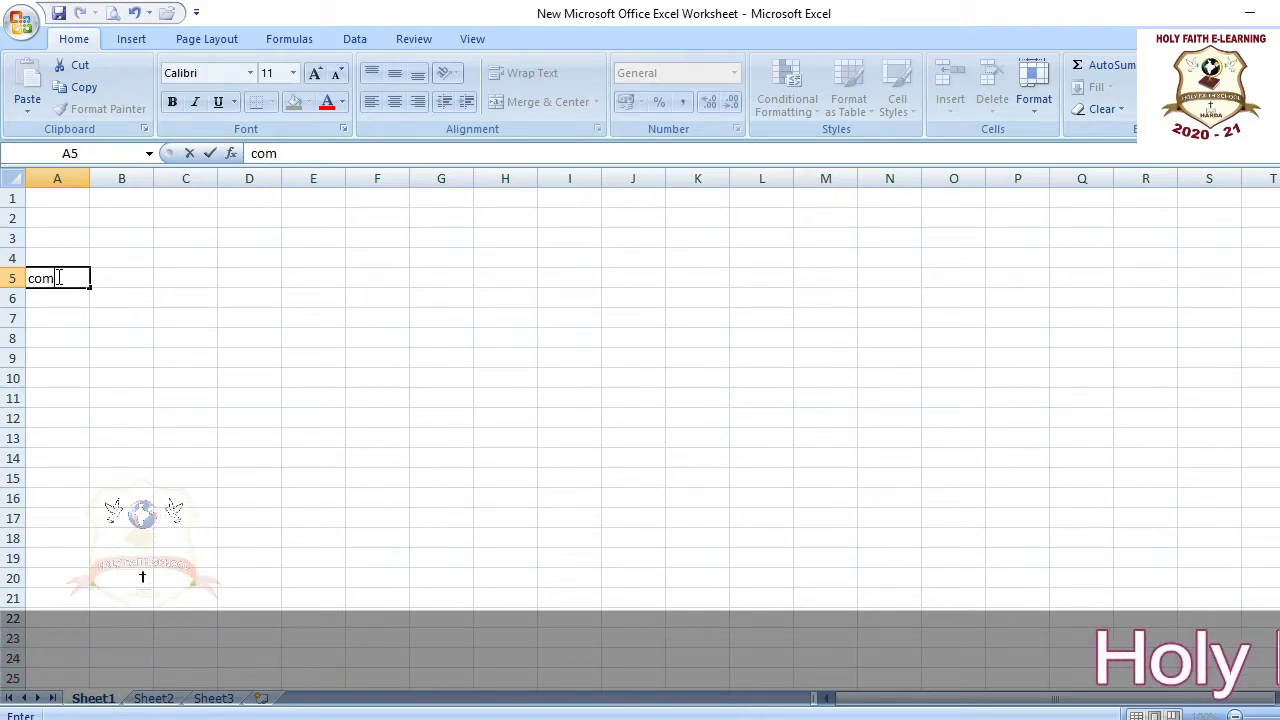
text(puter)
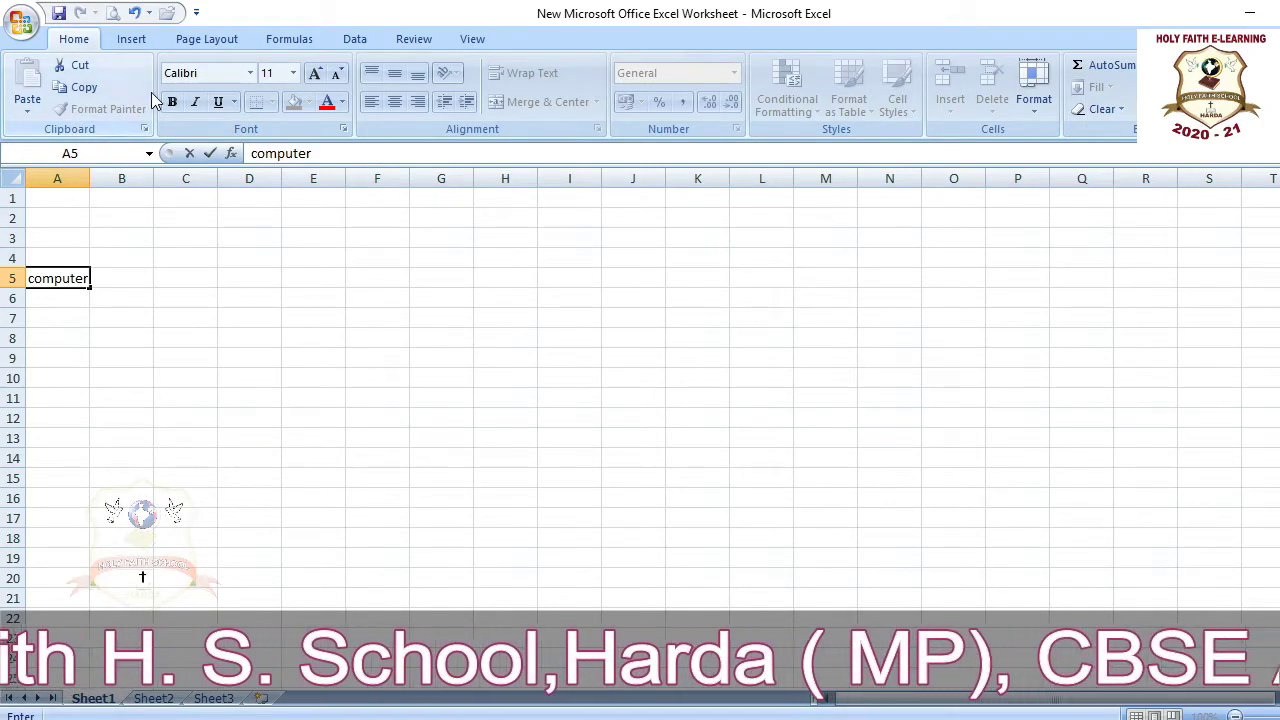
click(210, 153)
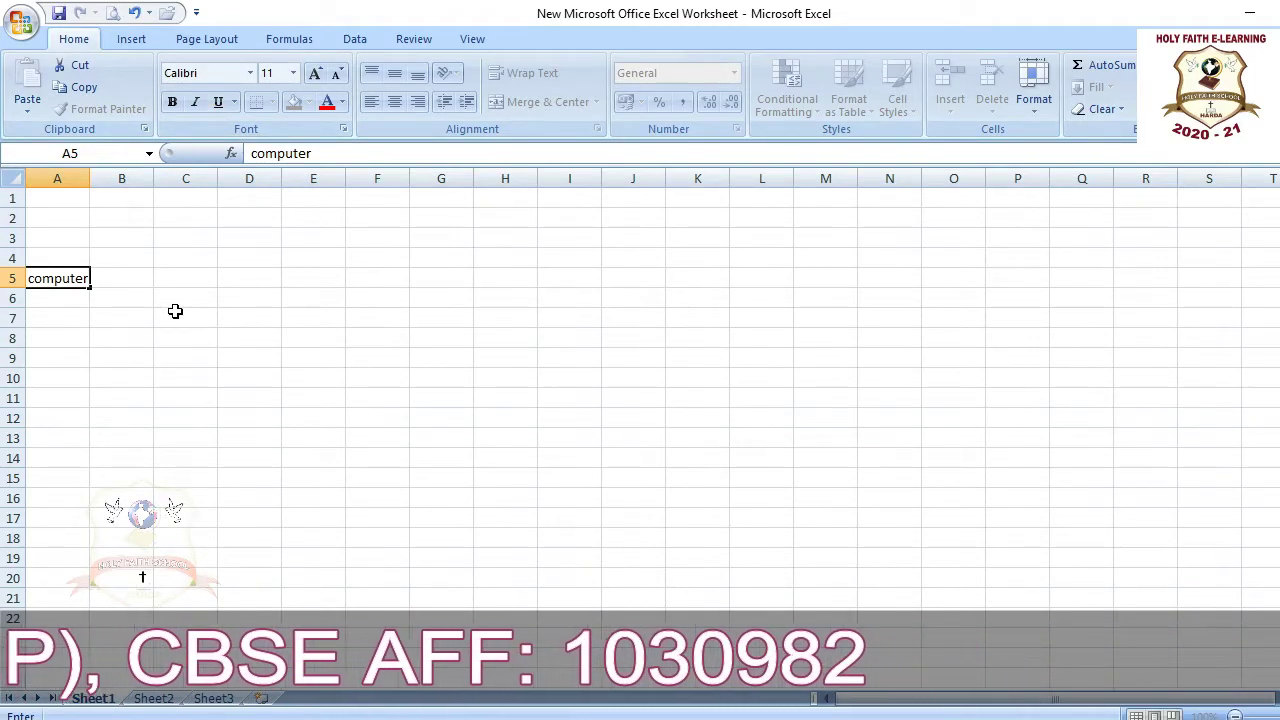
- Enter "apple" in cell C7 and "mango" in cell C8
click(180, 313)
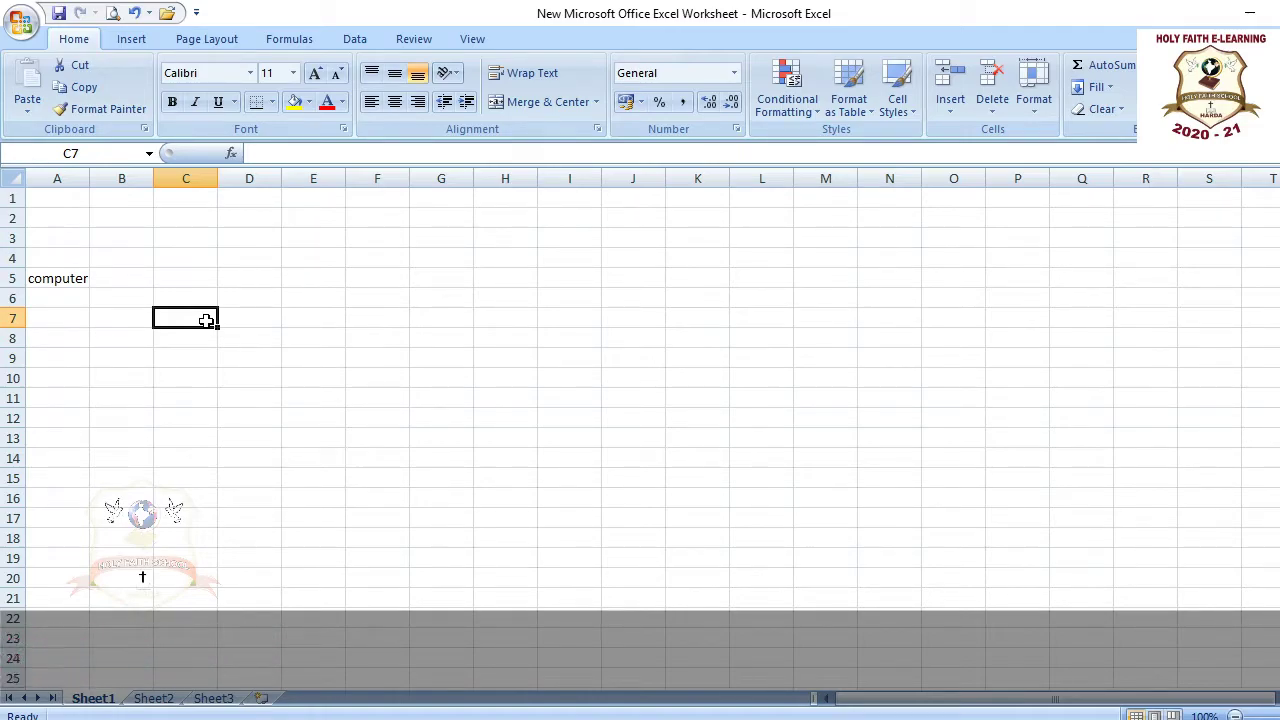
text(apple)
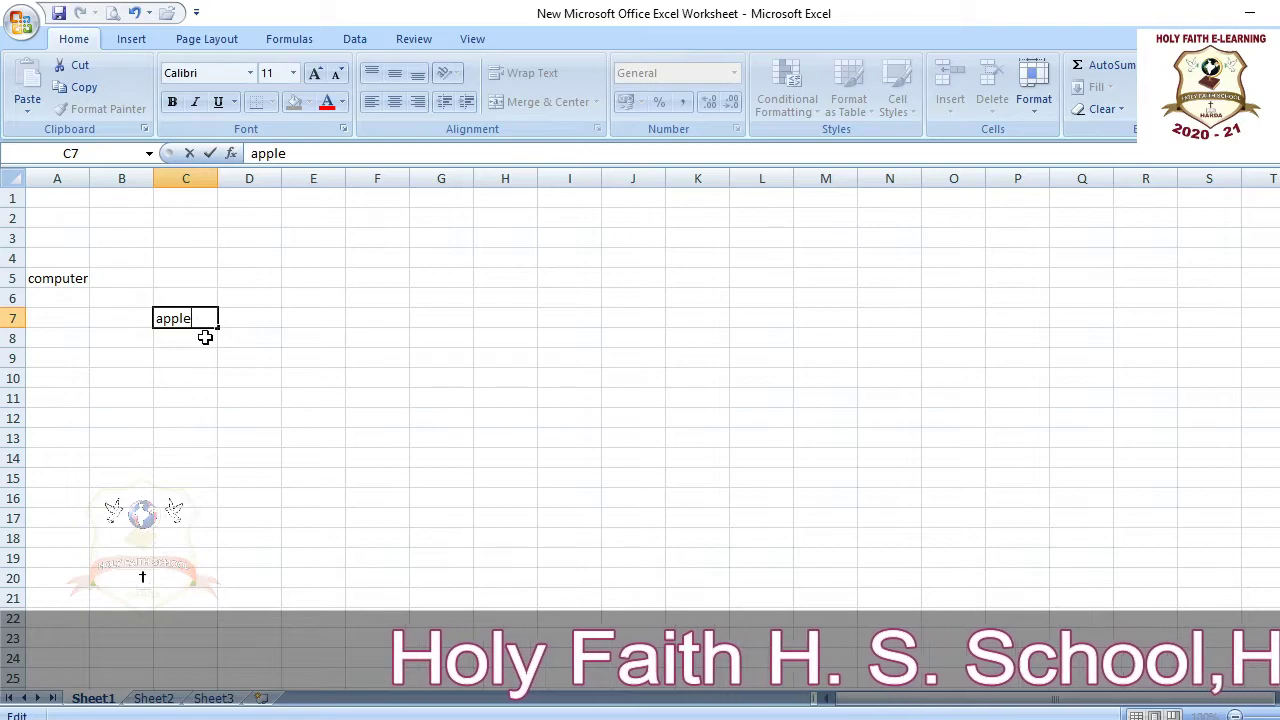
key(Return)
text(ma)
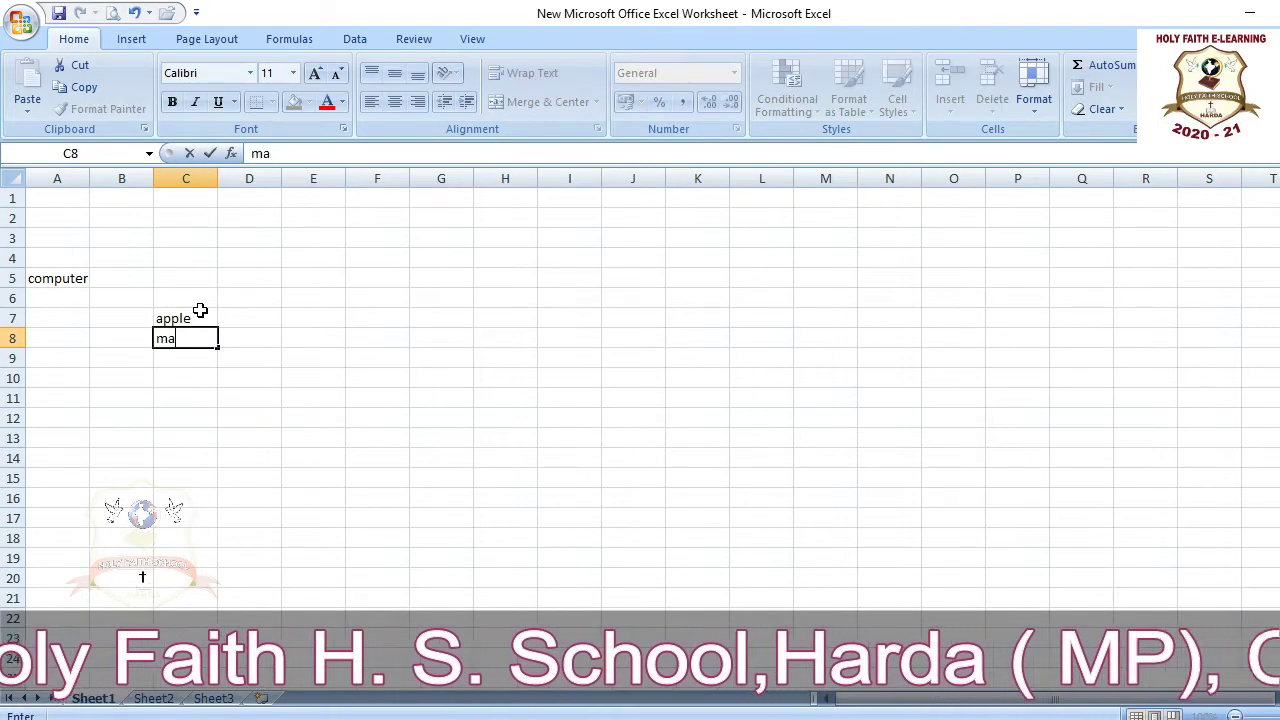
text(ngo)
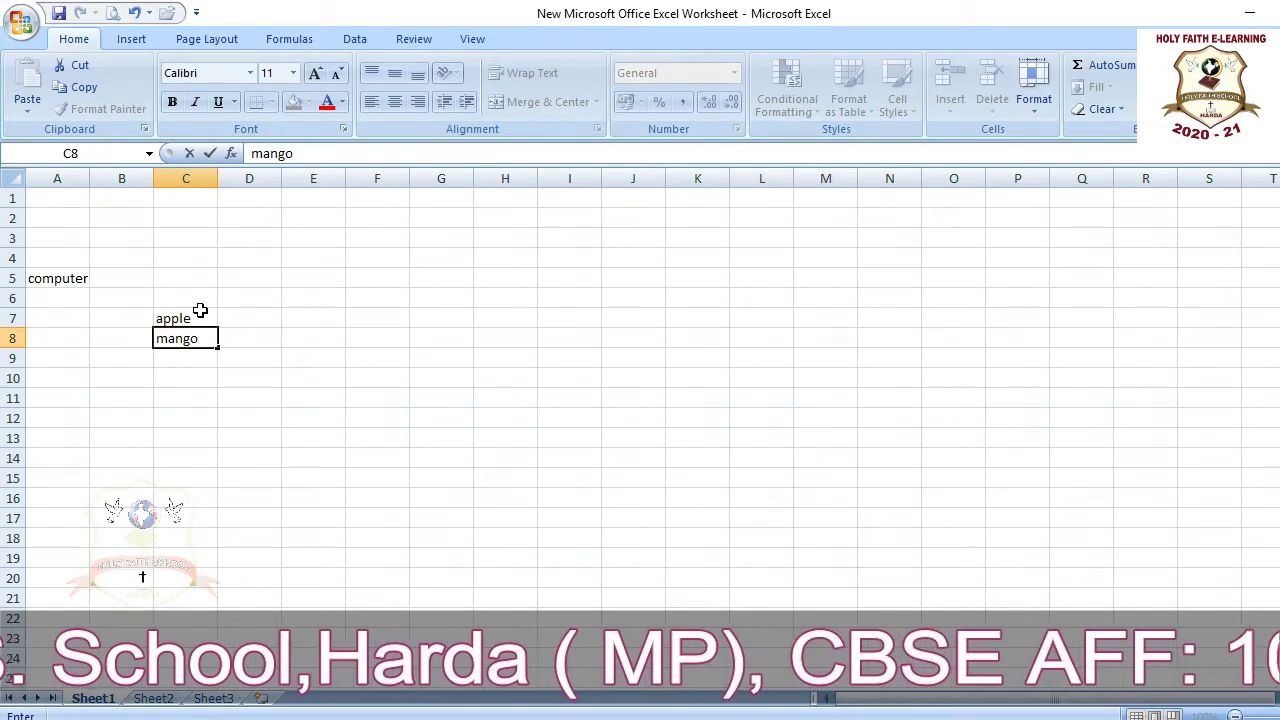
key(Return)
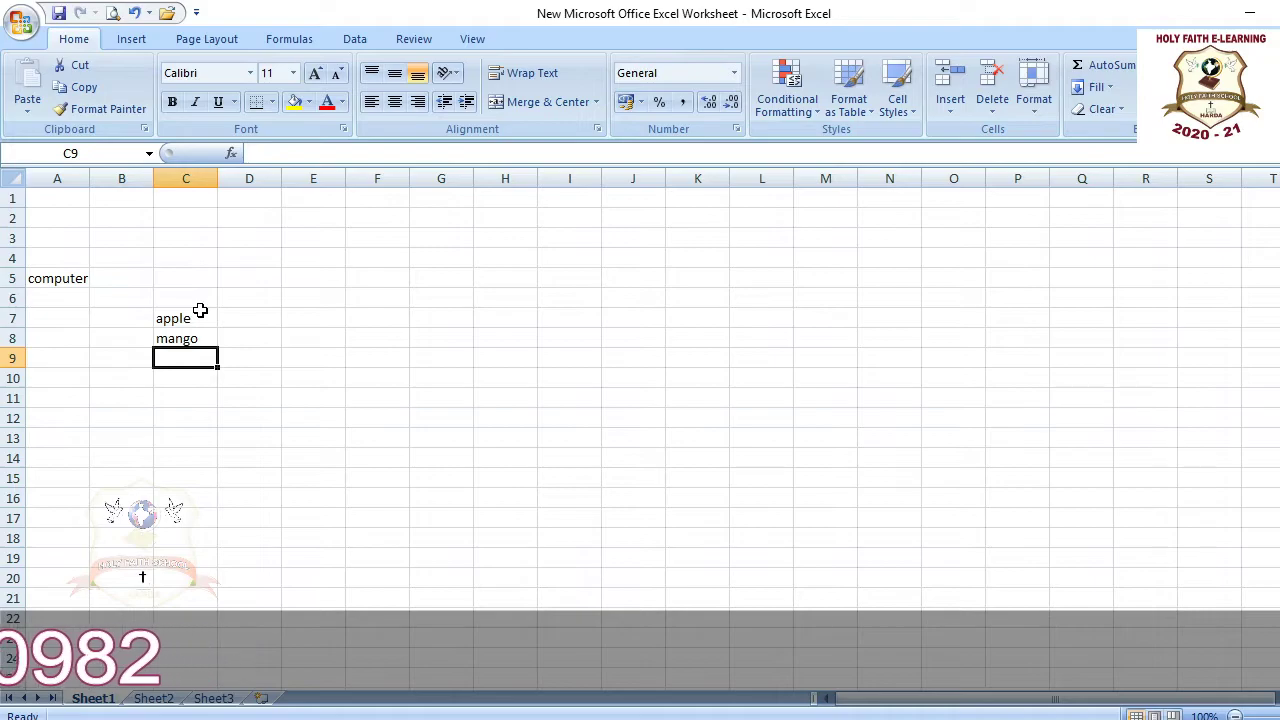
- Enter "potato" in cell C9 and "grapes" in cell C10
text(pot)
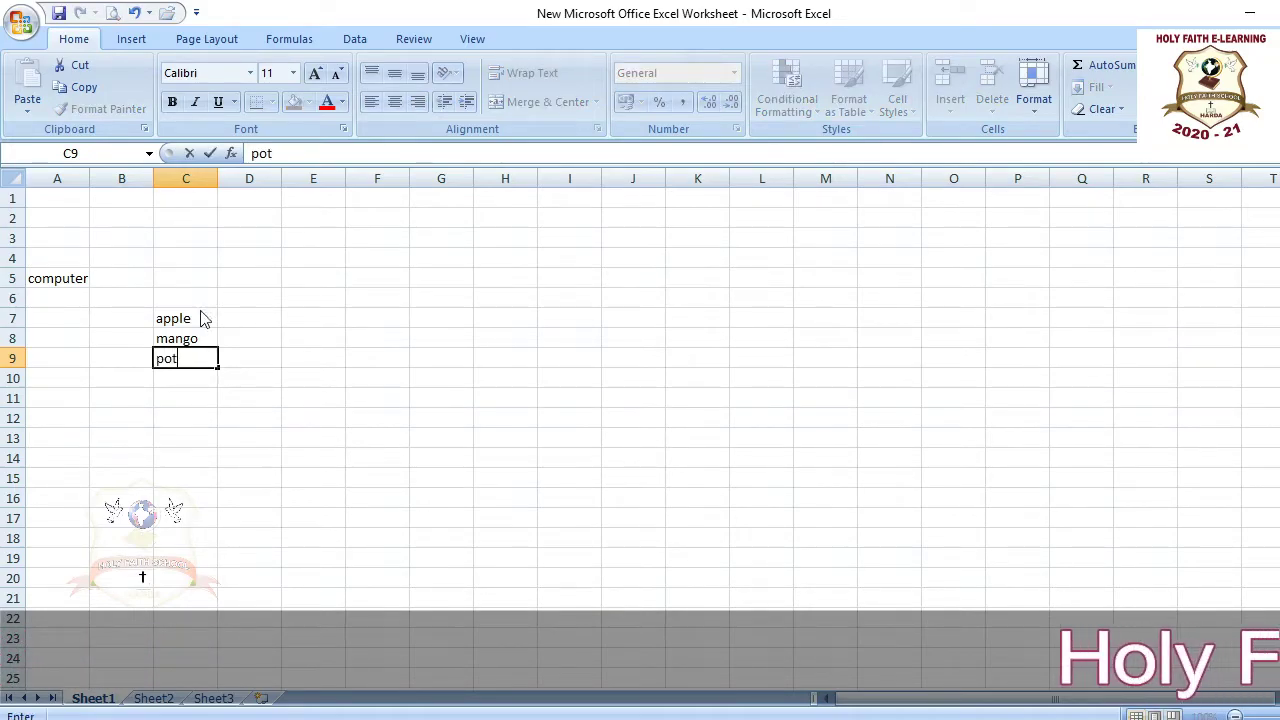
text(ato)
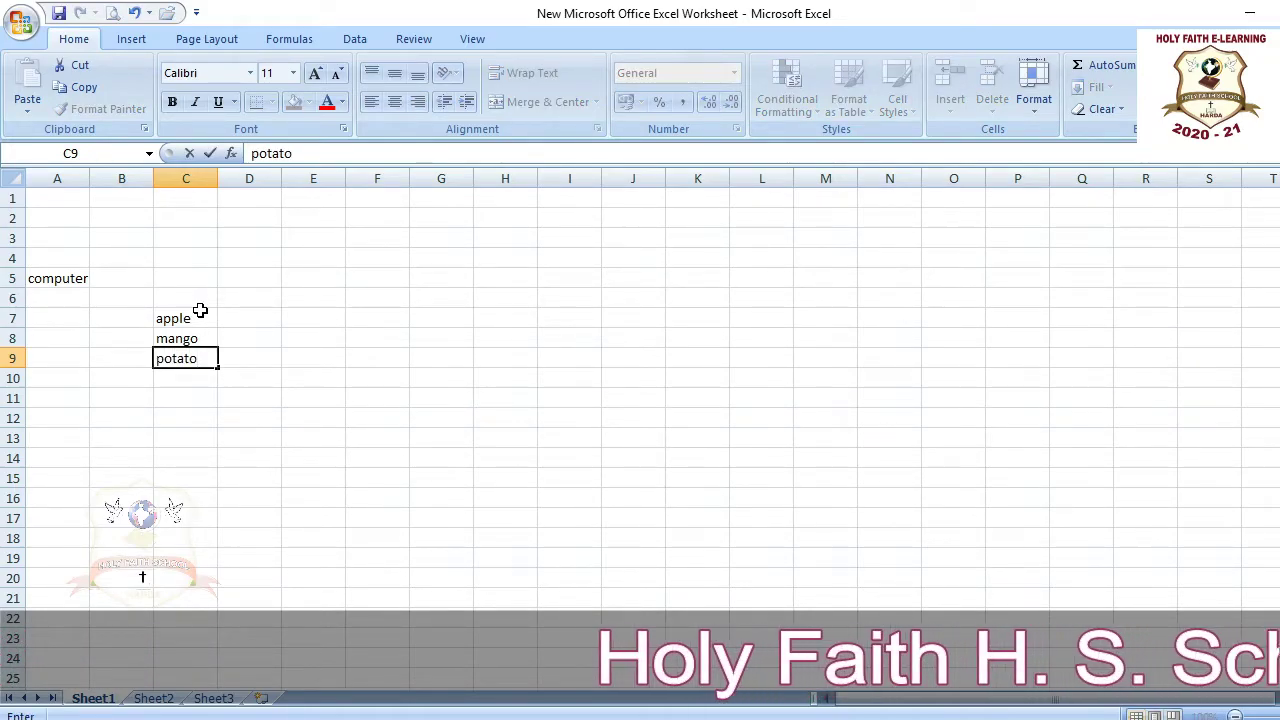
key(Return)
text(r)
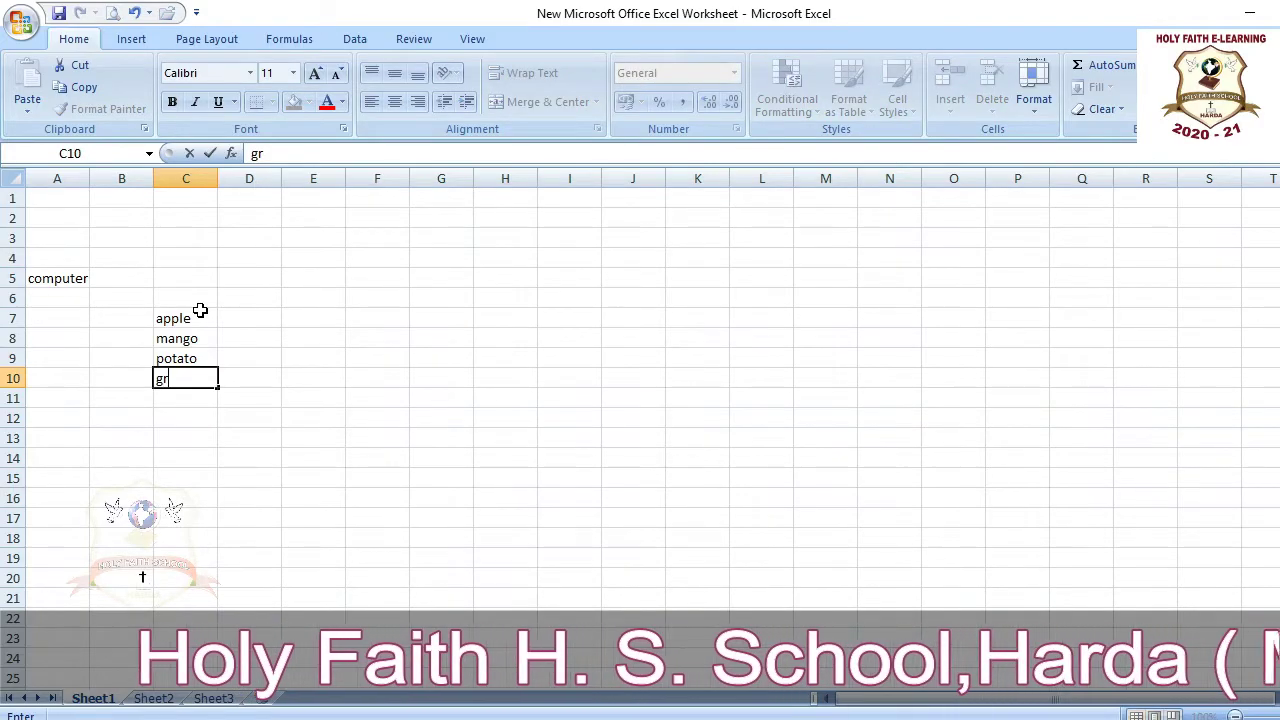
text(apes)
scroll(200, 311, down, 1)
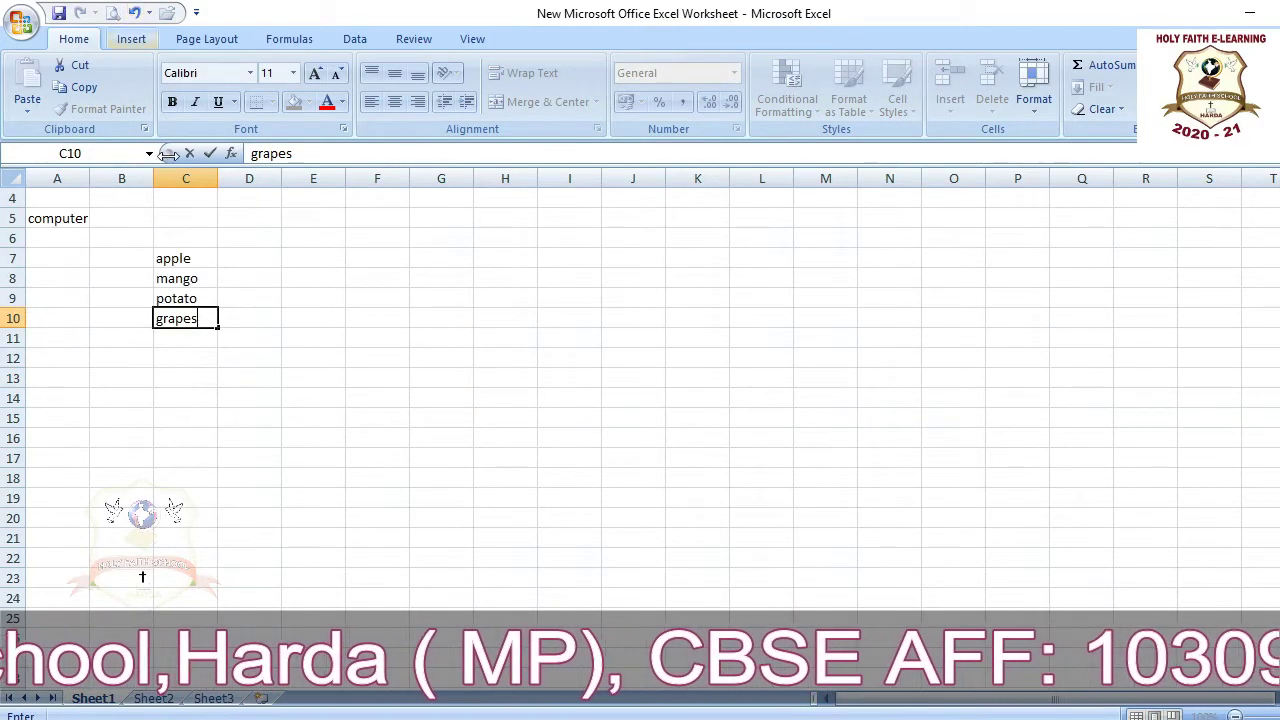
click(203, 298)
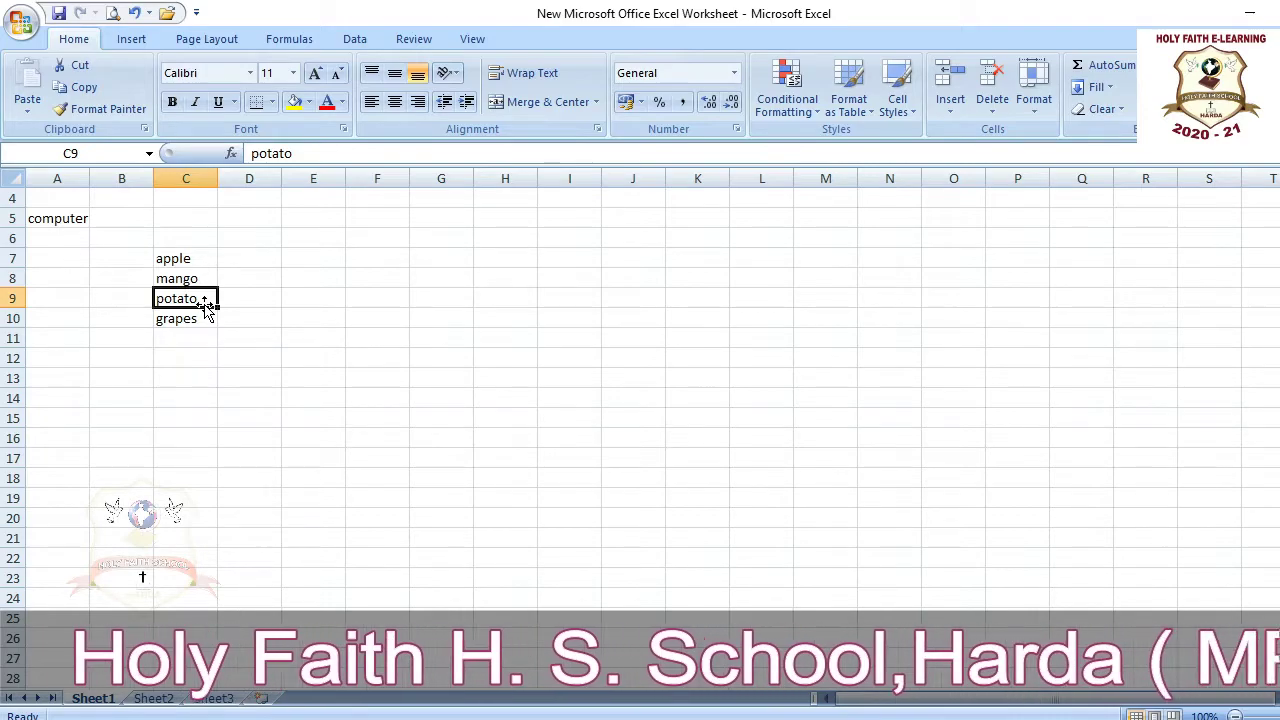
- Replace the text in cell C9 with "papaya"
click(248, 516)
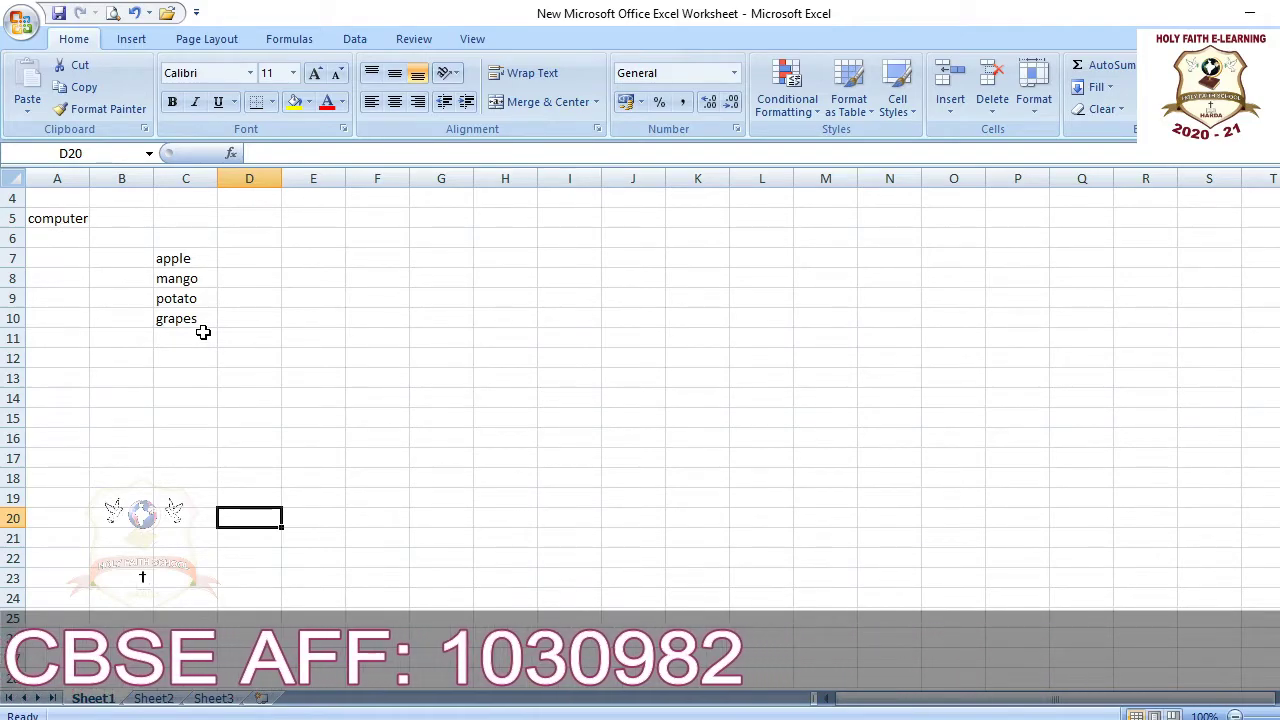
click(190, 300)
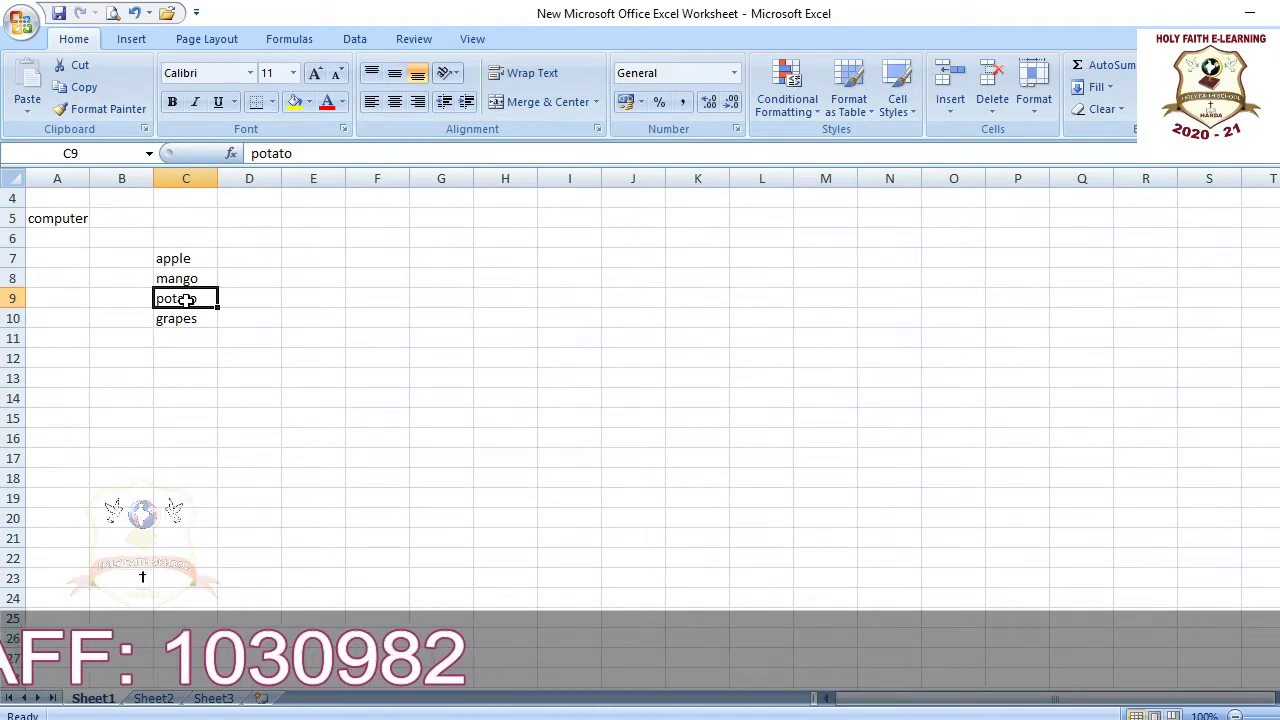
text(pap)
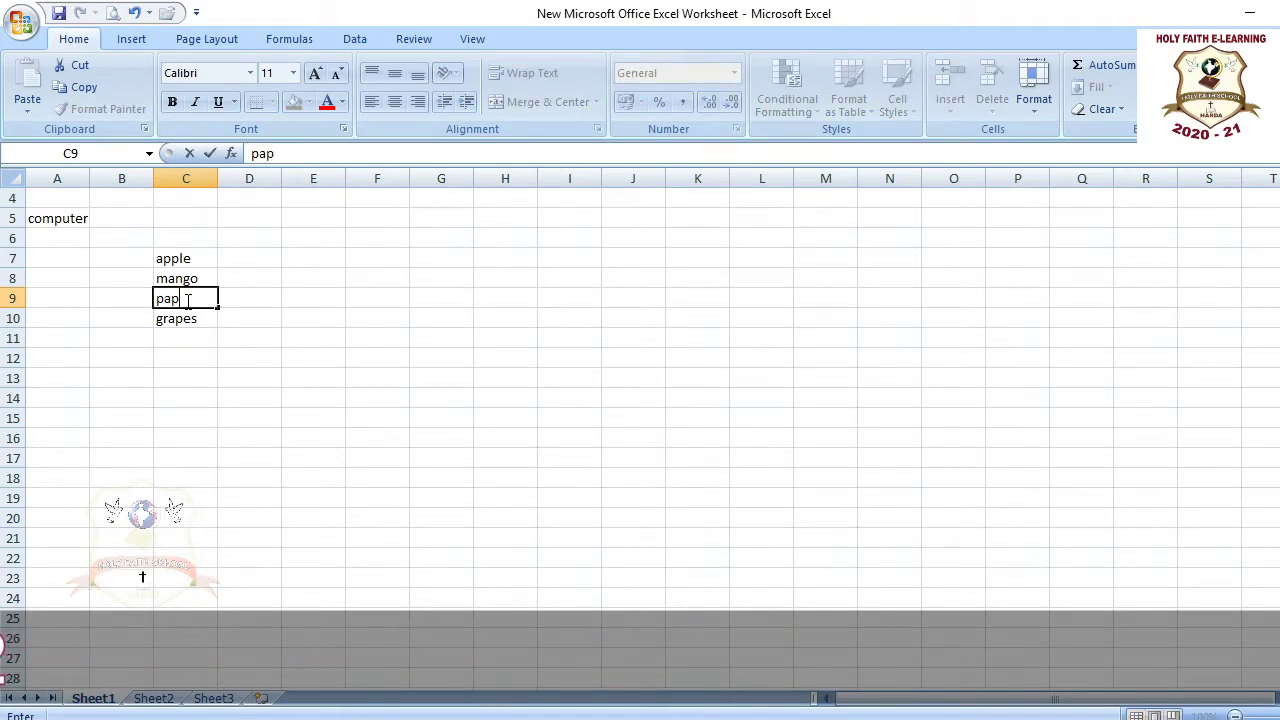
text(aya)
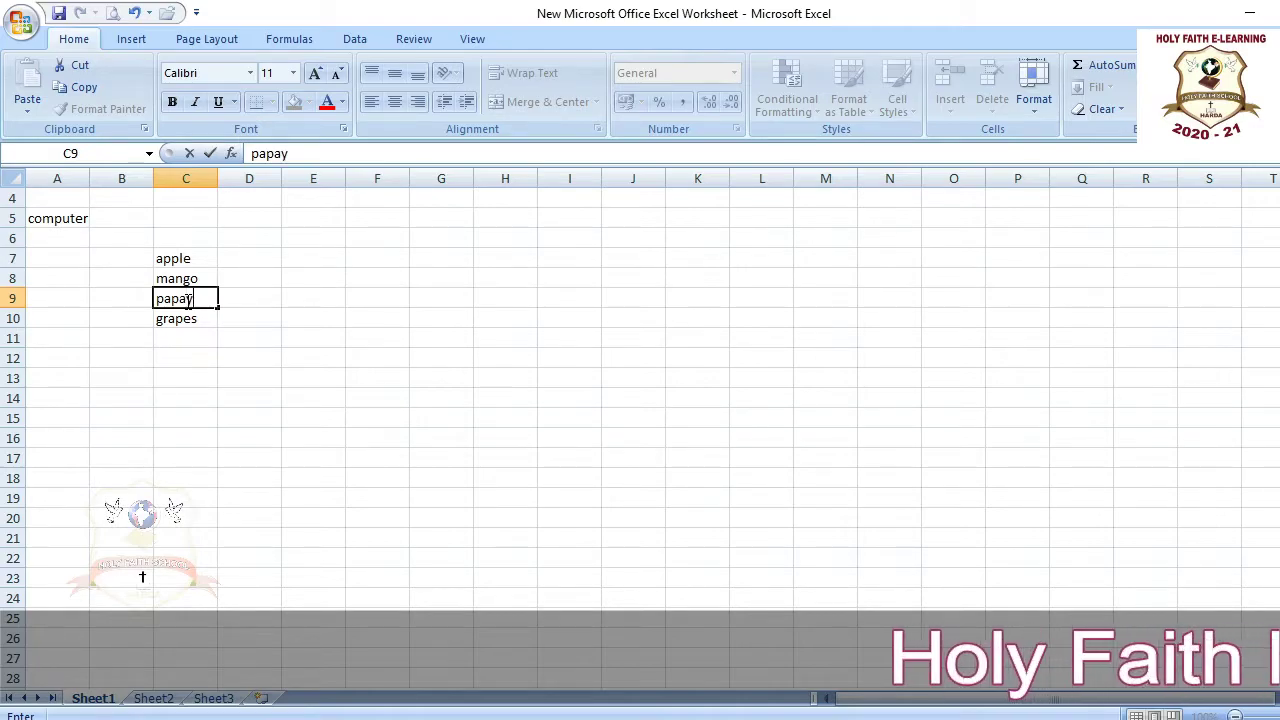
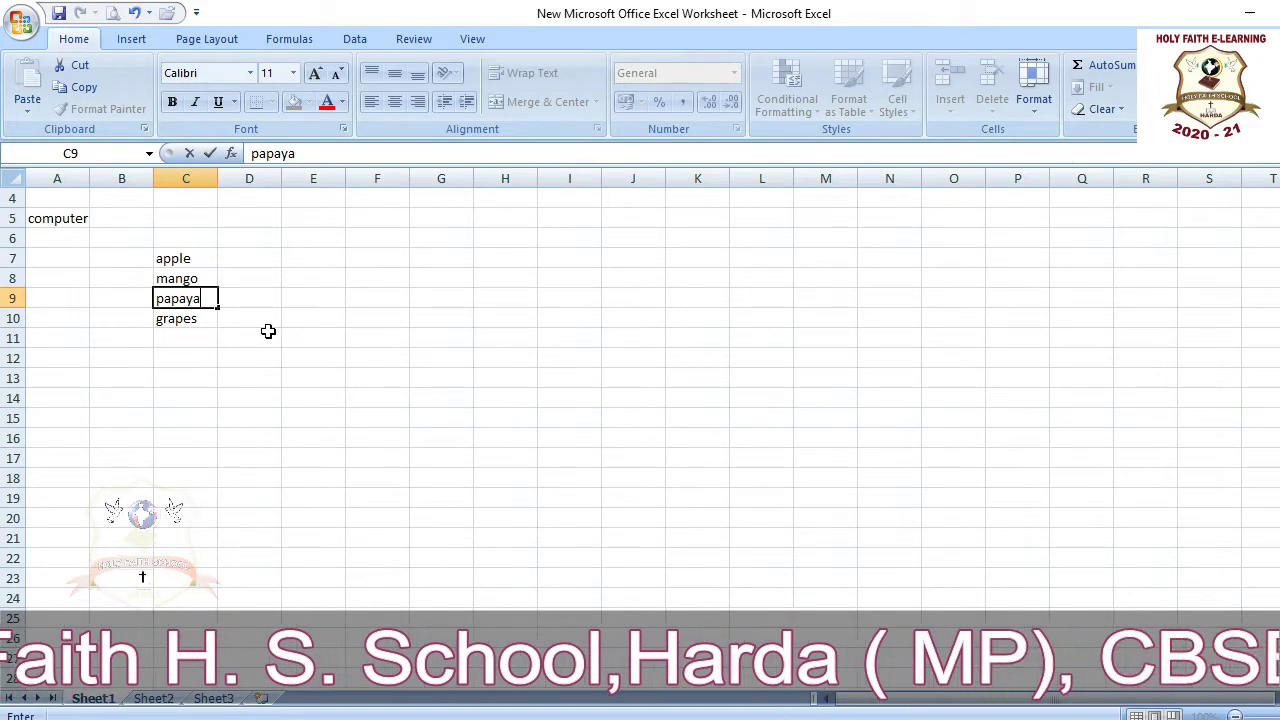
- Insert a blank cell at C8, above "papaya", using the Shift cells down option
click(176, 278)
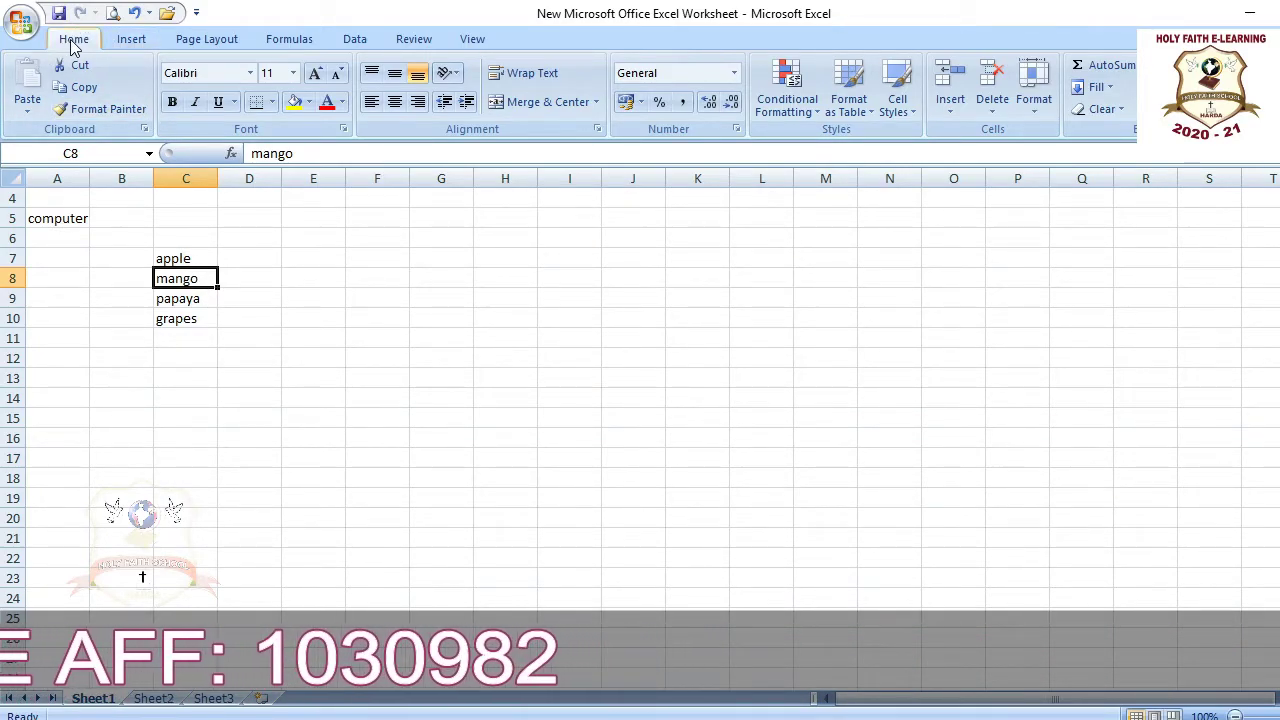
click(946, 112)
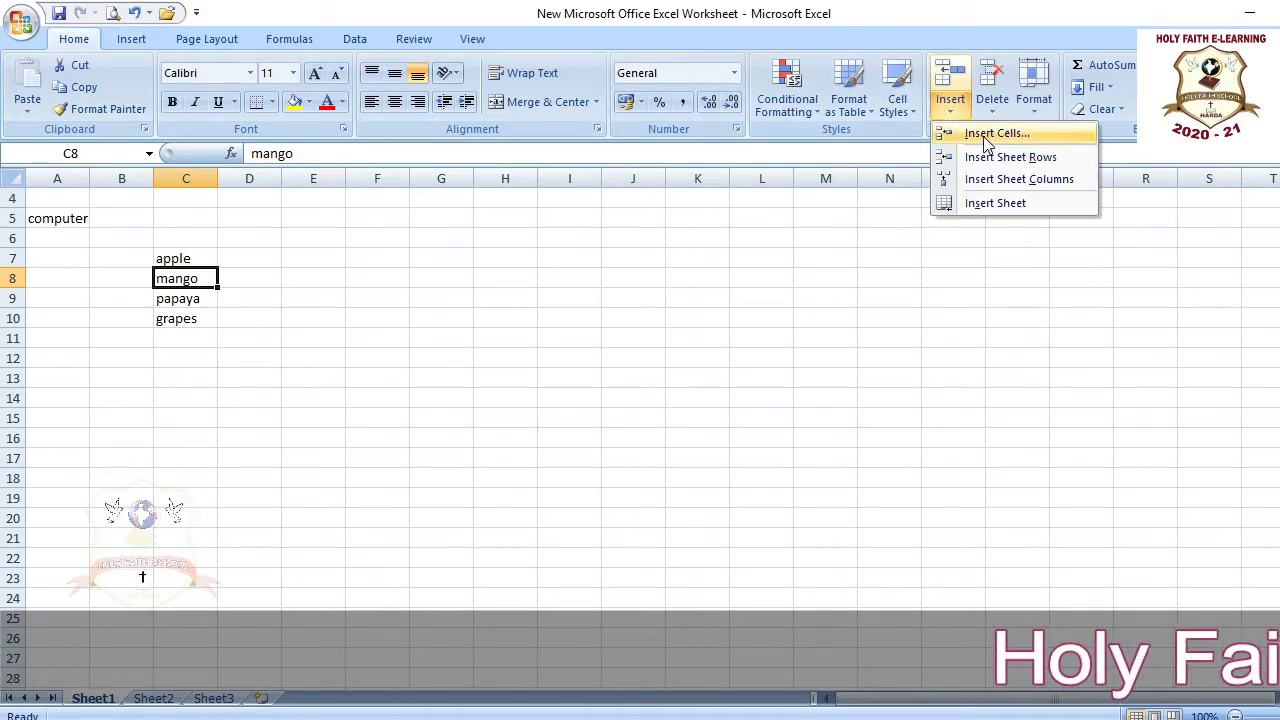
click(983, 134)
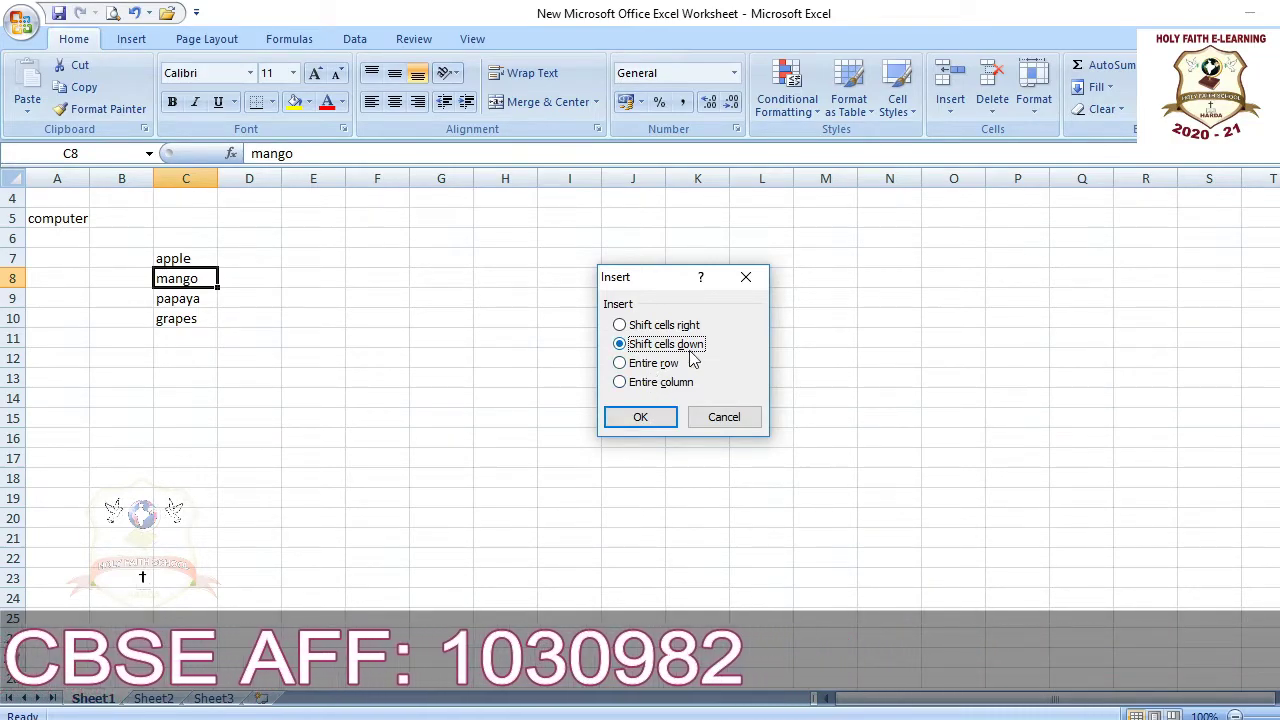
click(641, 418)
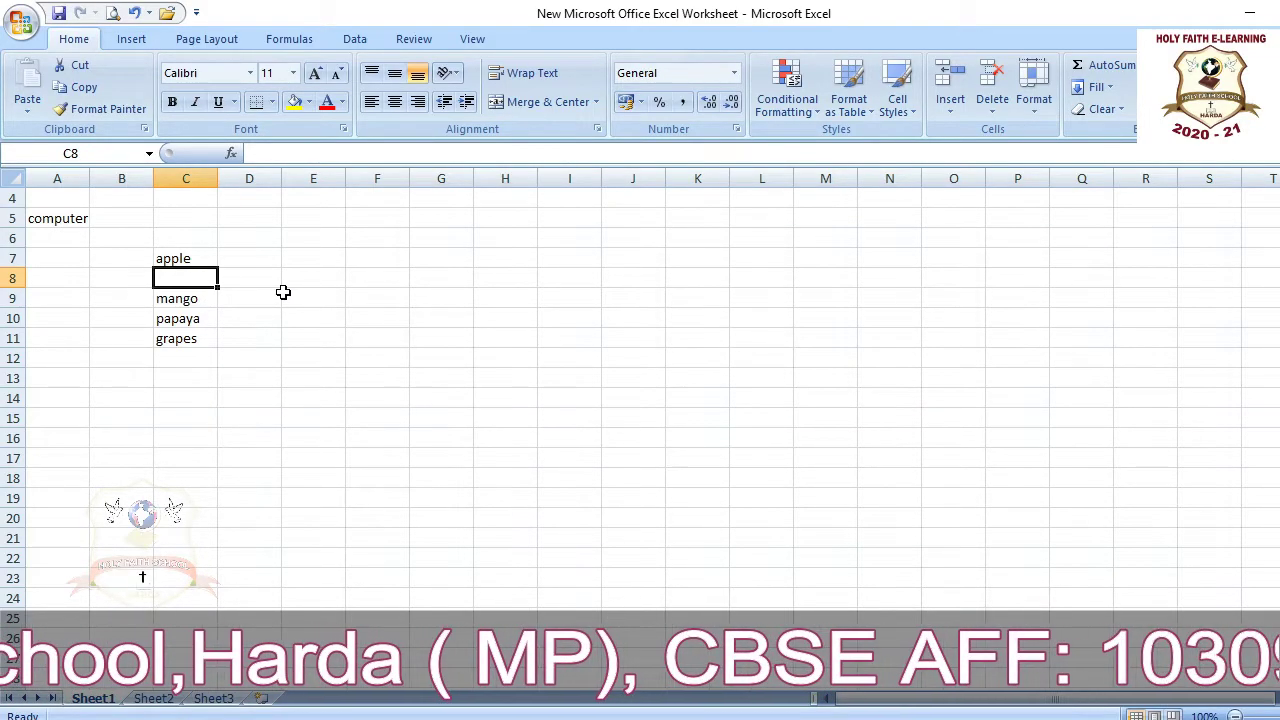
- Insert a new sheet row above the "mango" row, with the range C9:L9 selected
click(241, 302)
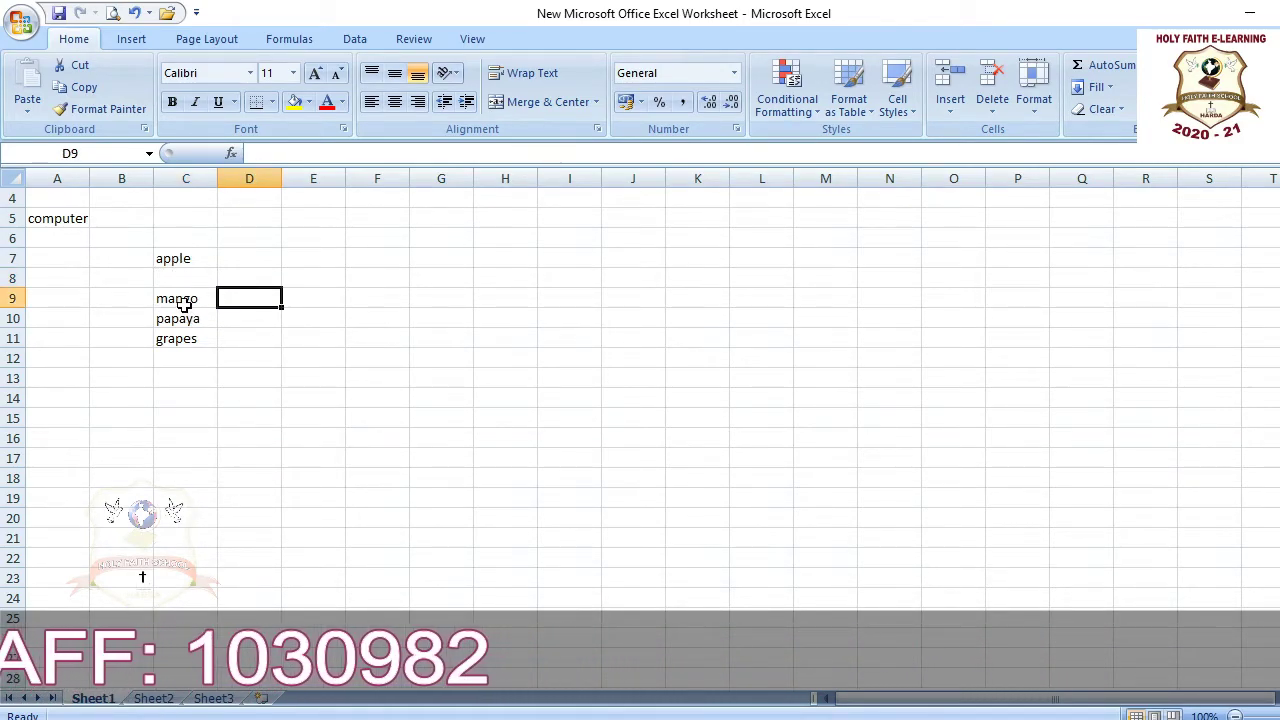
click(176, 300)
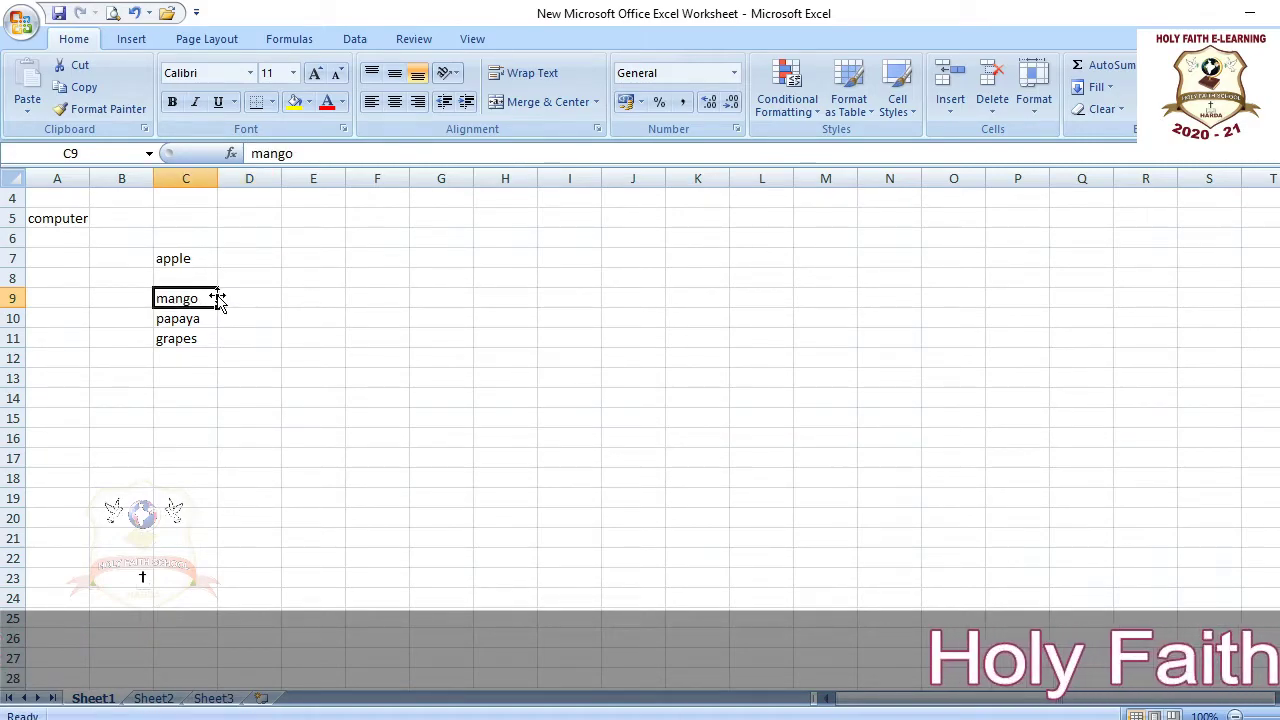
drag(209, 295, 770, 297)
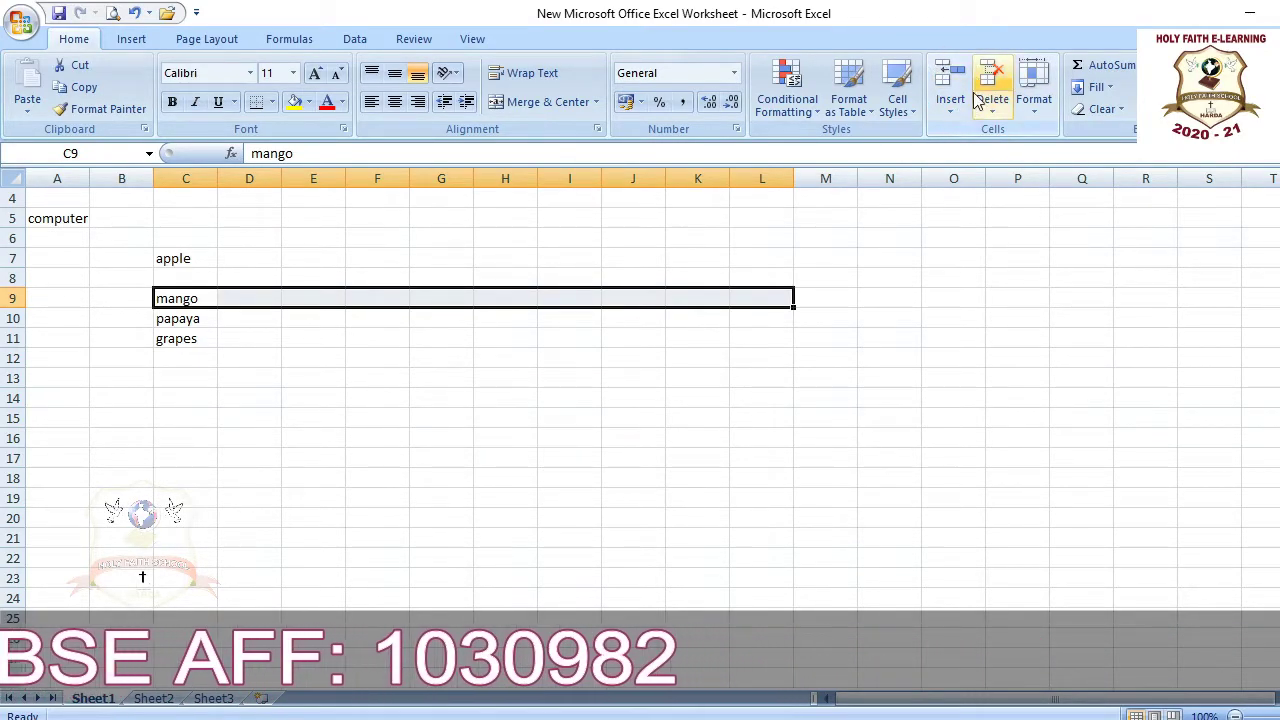
click(947, 110)
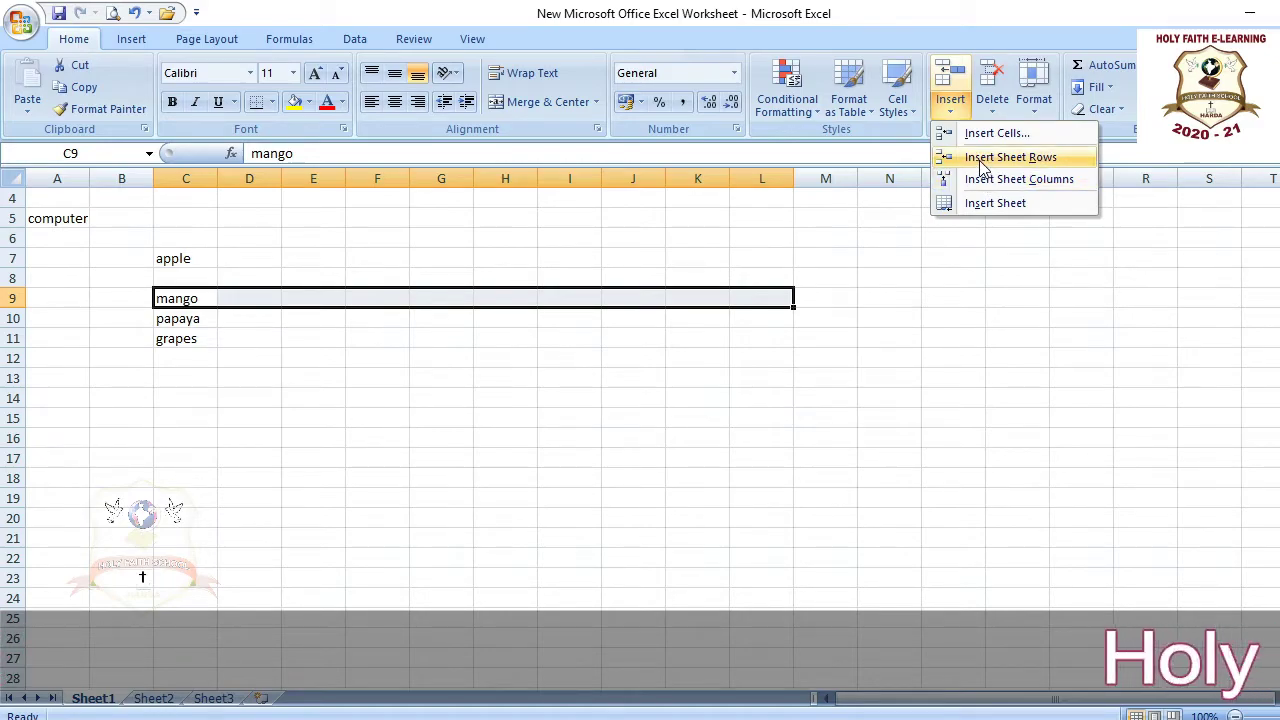
click(981, 160)
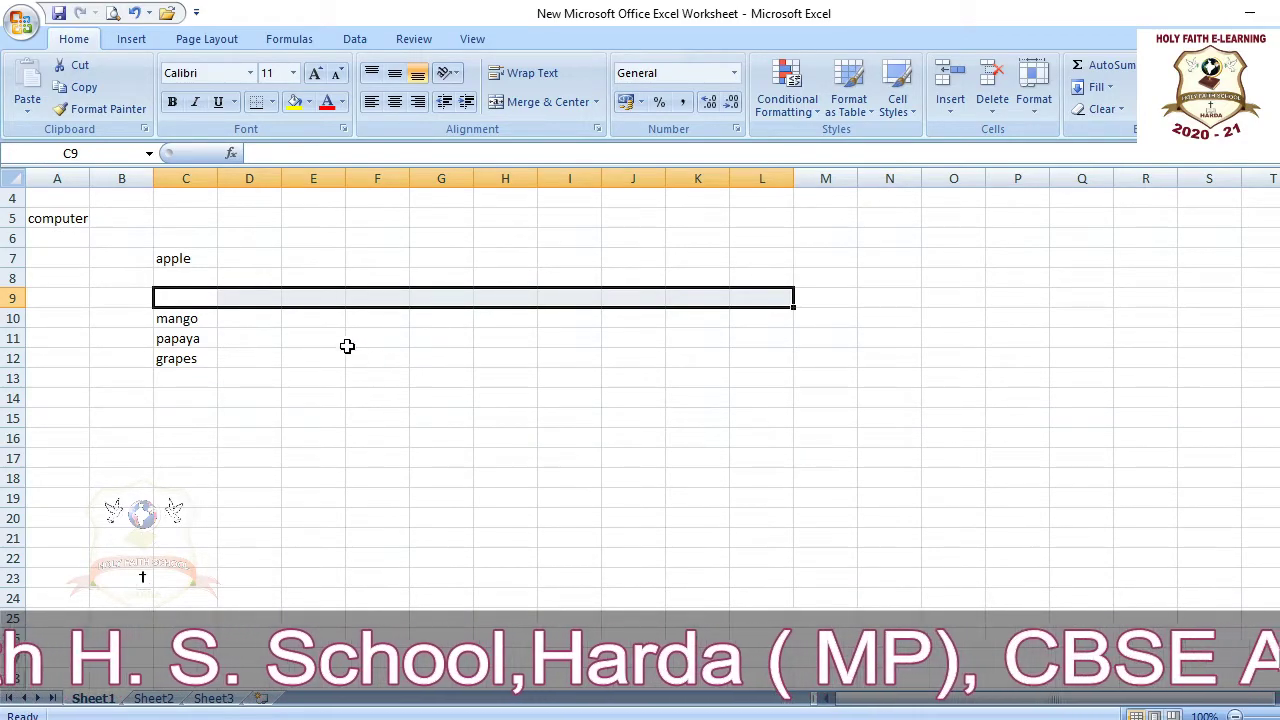
- Delete the blank cell C8 below "apple" using the Shift cells up option
click(237, 338)
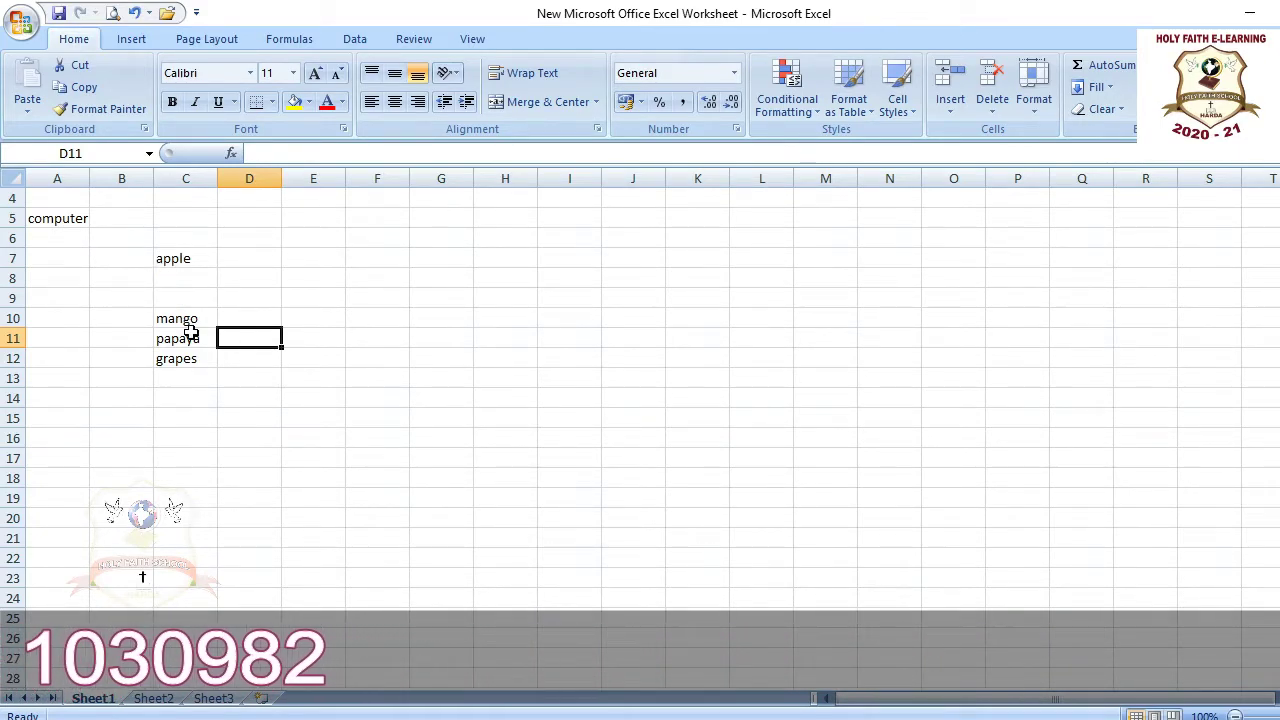
click(184, 281)
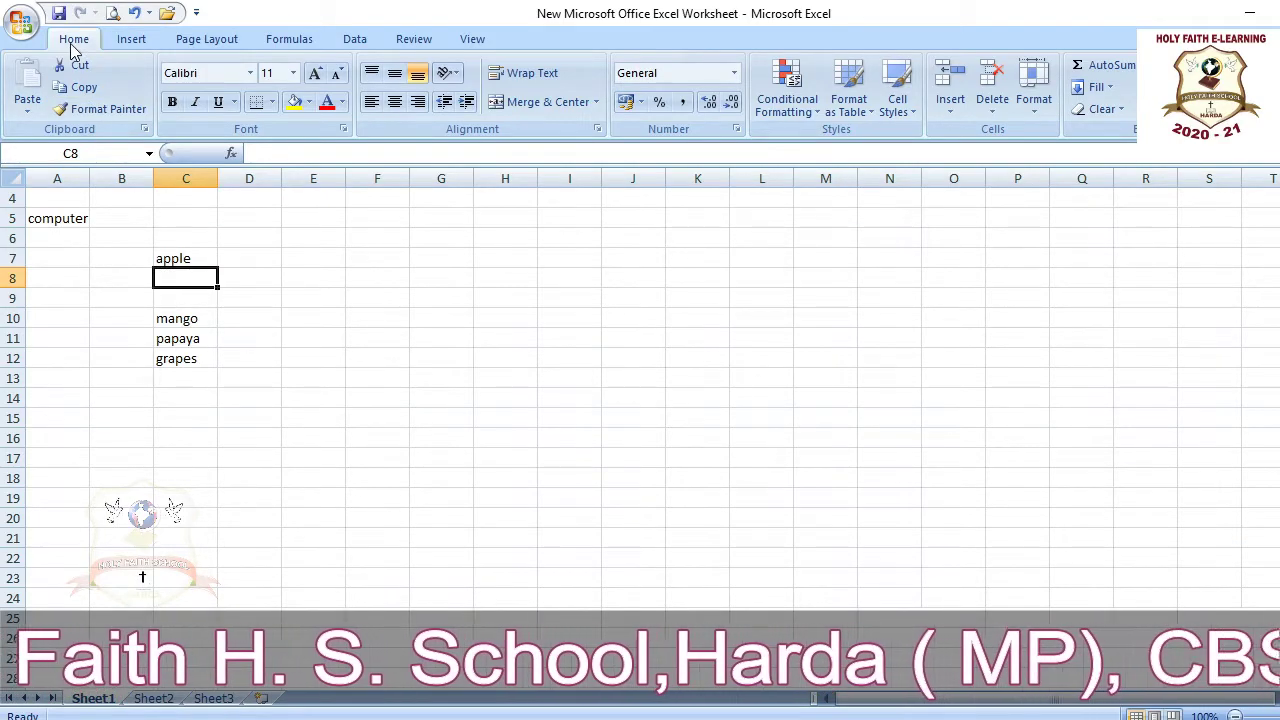
click(994, 110)
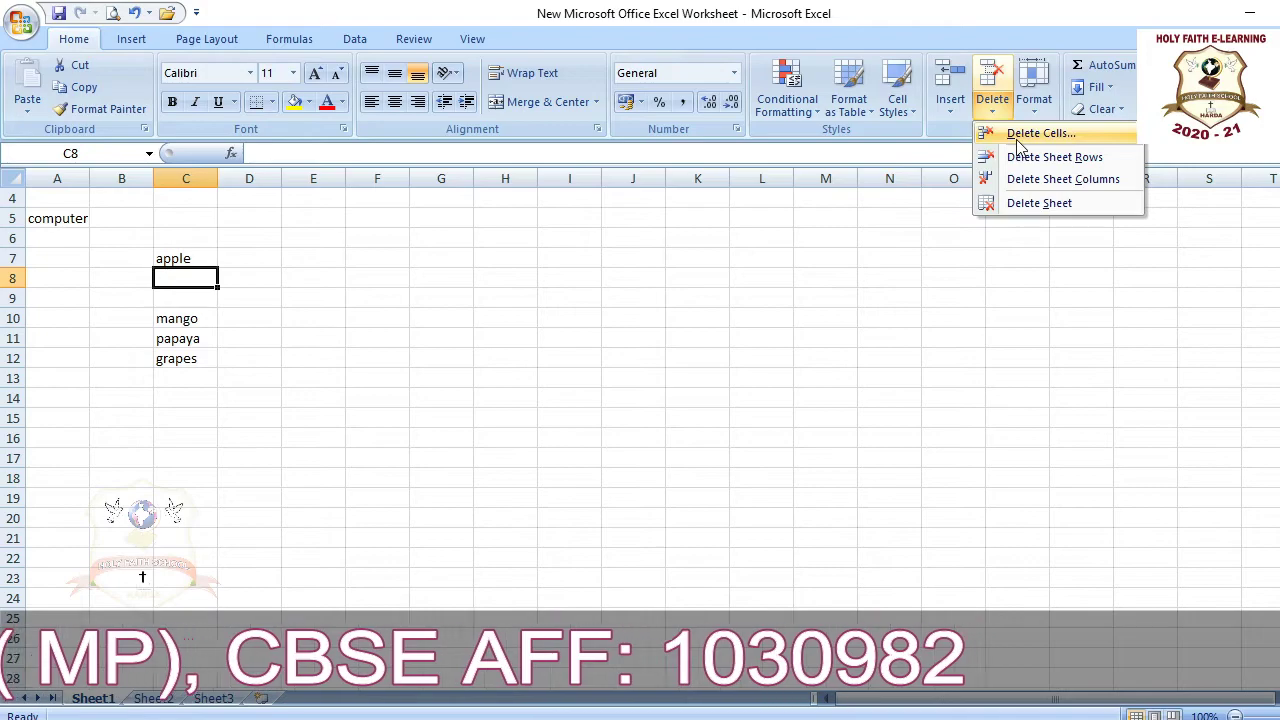
click(1016, 134)
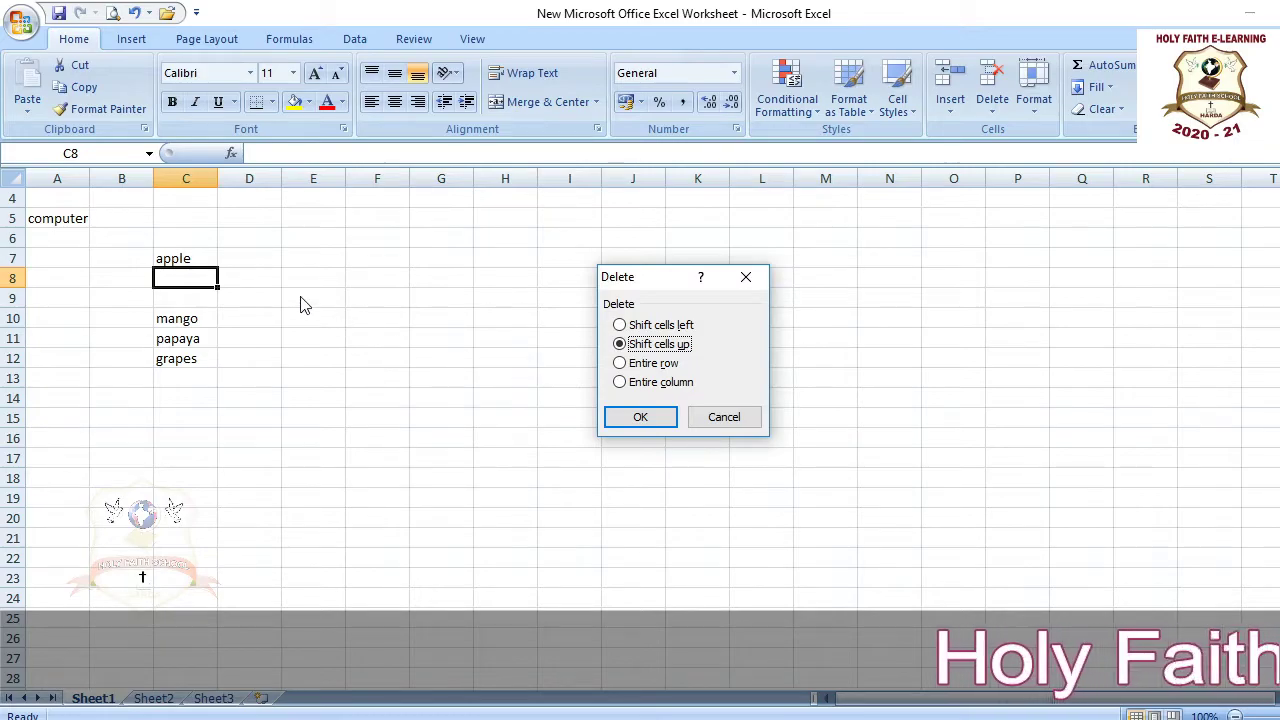
click(645, 418)
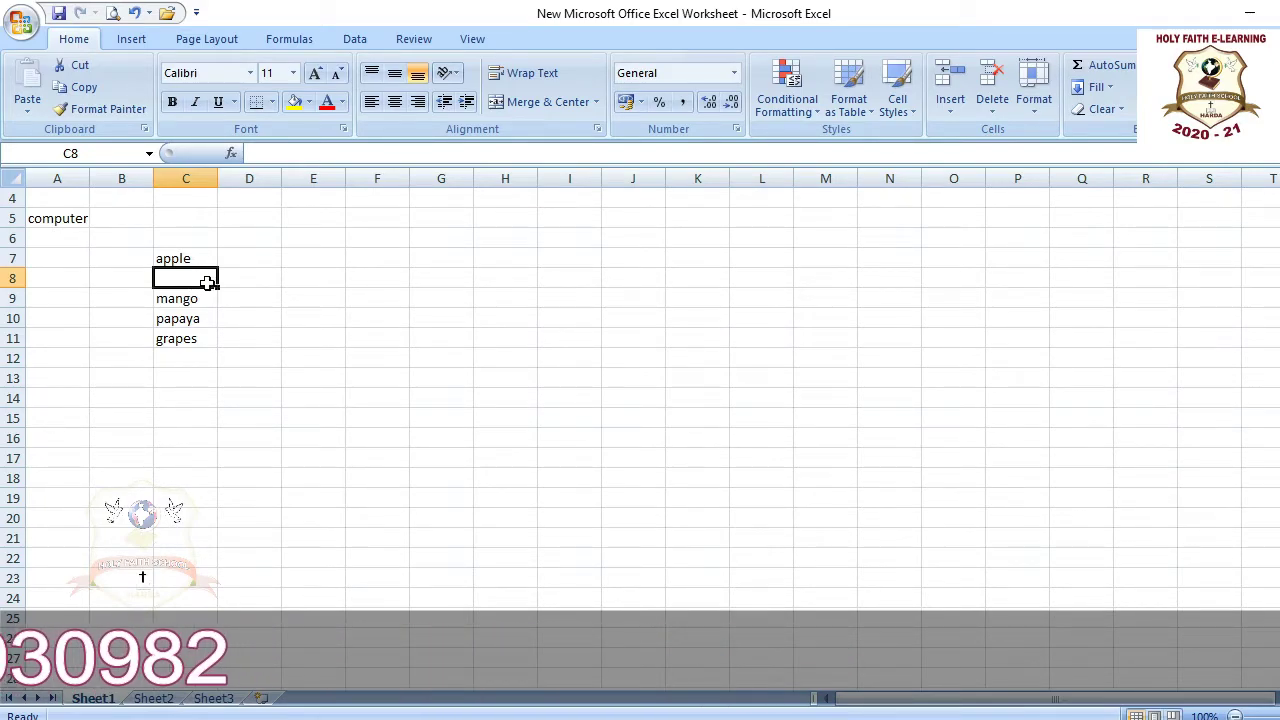
- Delete the remaining blank cell between "apple" and "mango", shifting the cells below it up
right_click(207, 283)
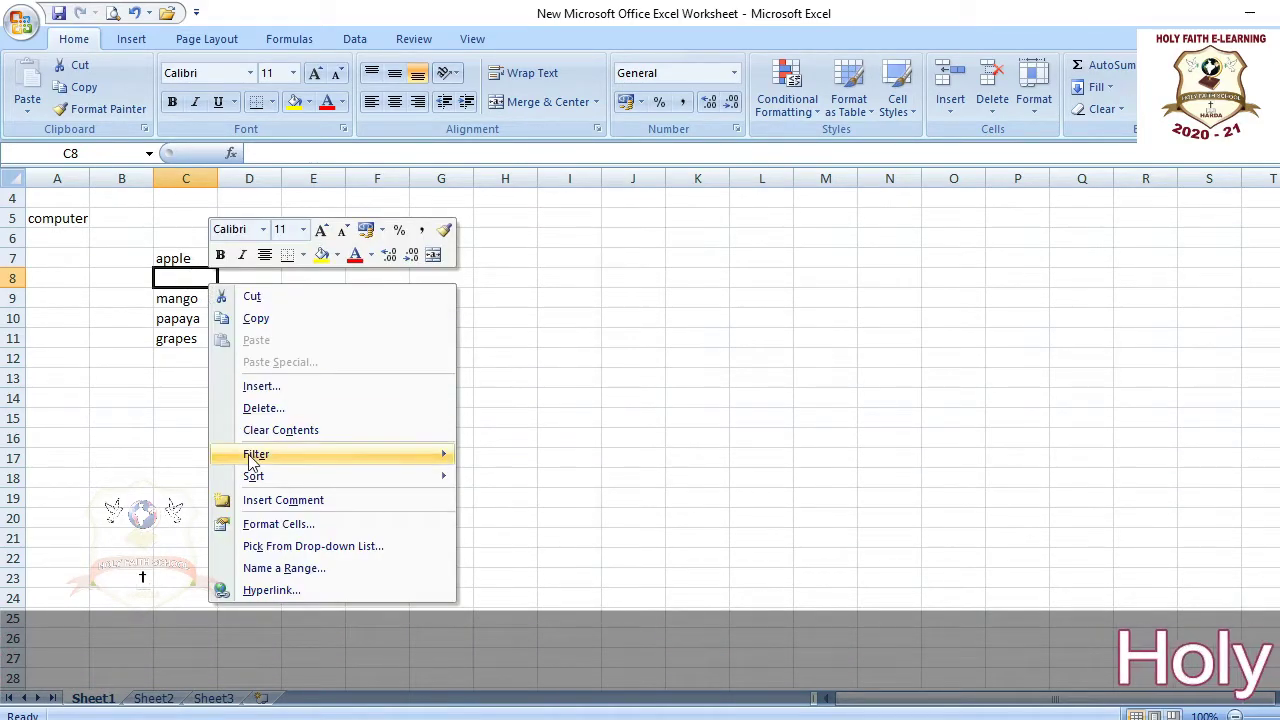
click(252, 408)
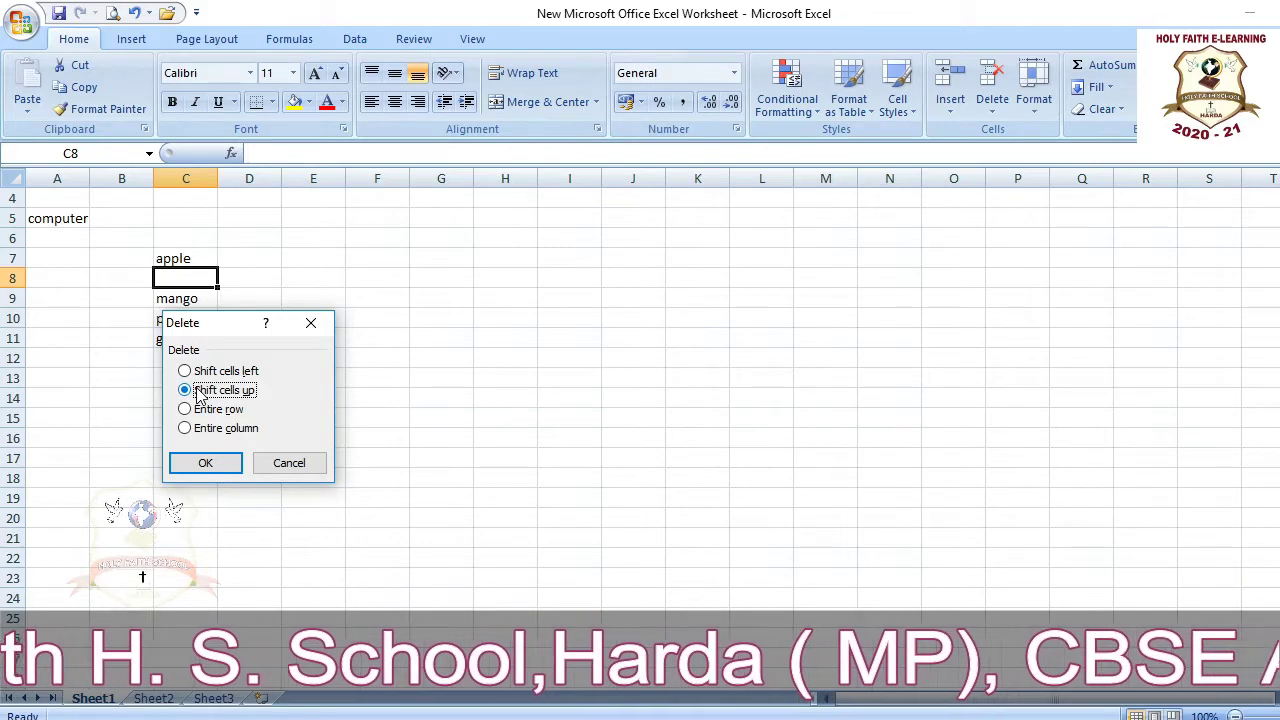
click(215, 467)
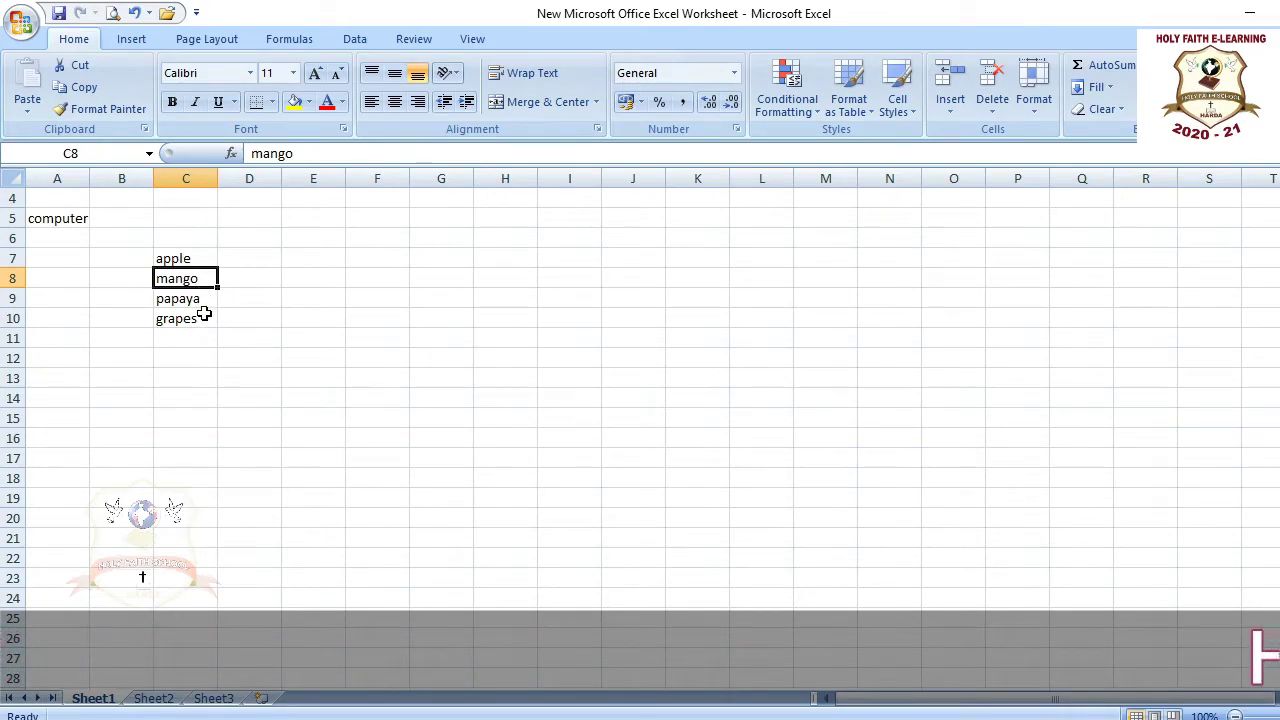
- Select C9:H9 and delete the whole sheet row containing "papaya"
click(185, 300)
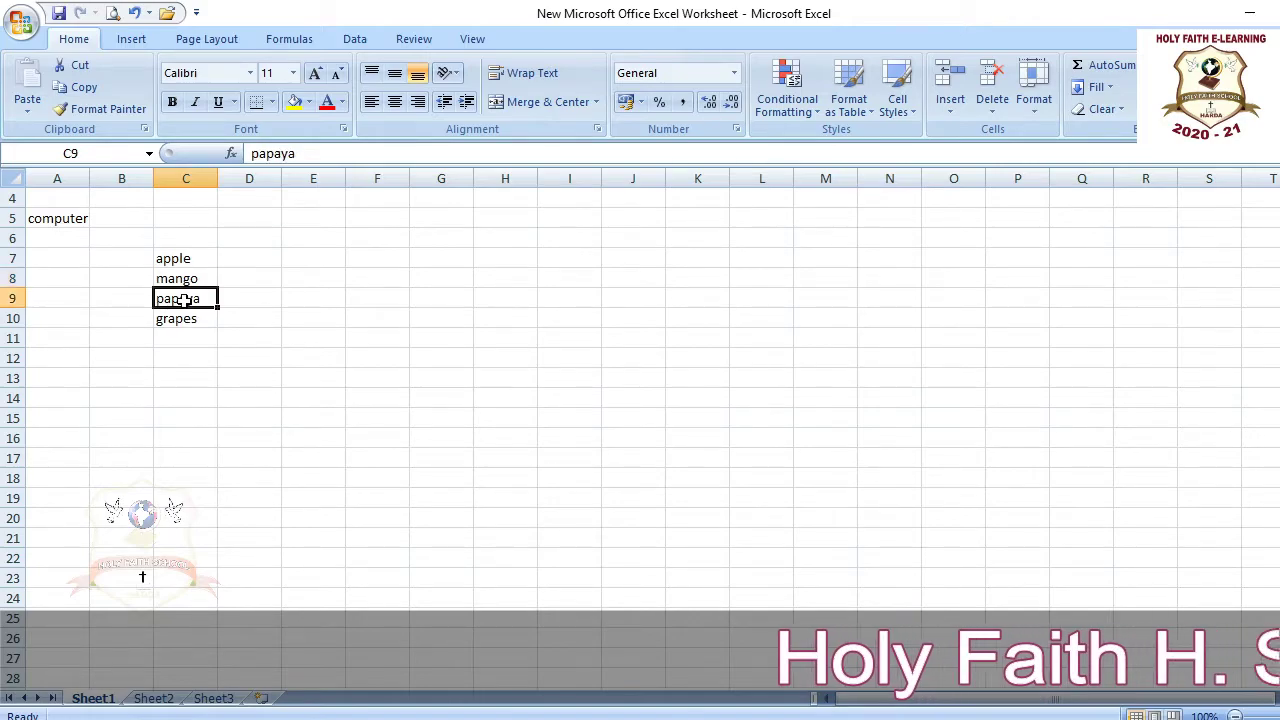
drag(217, 298, 528, 290)
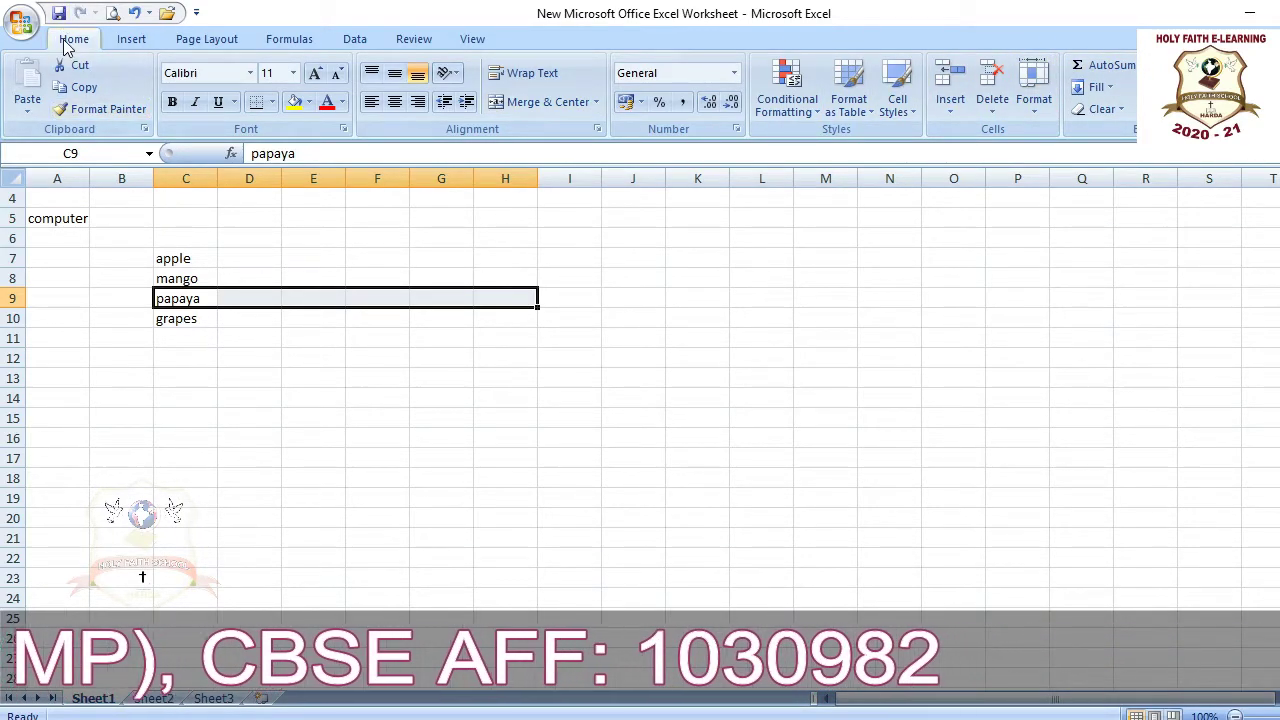
click(1000, 114)
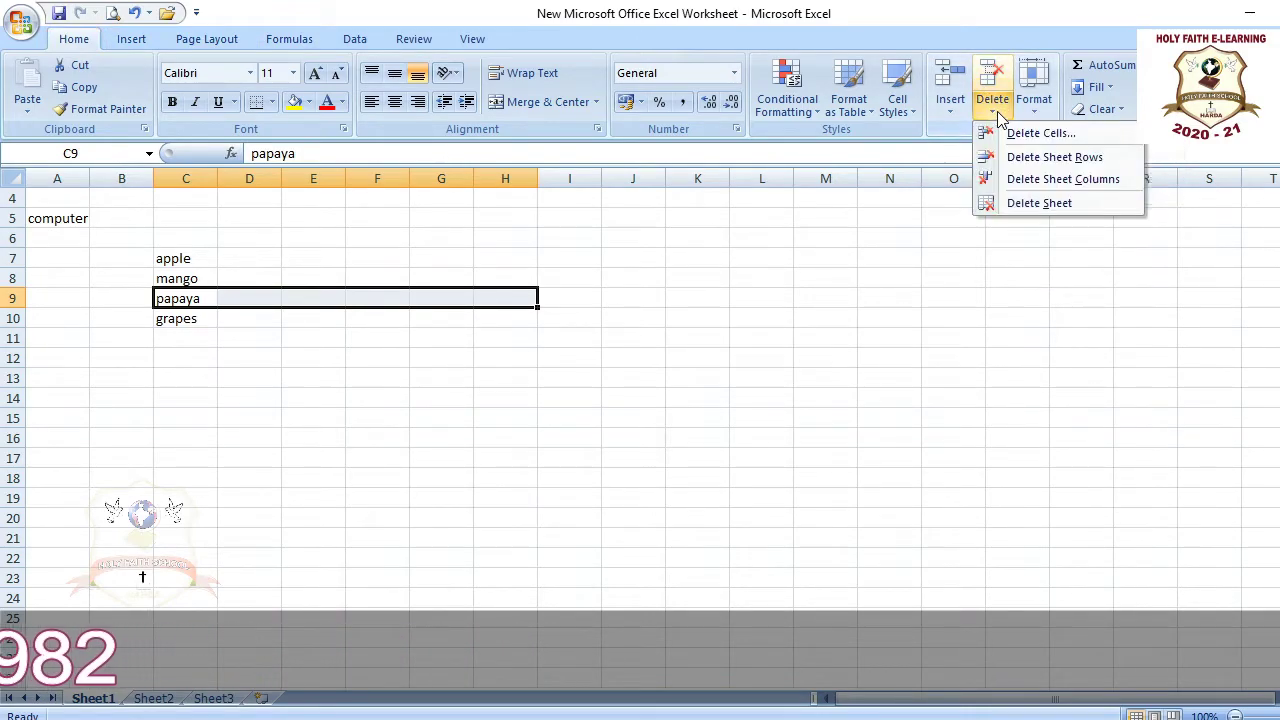
click(1036, 160)
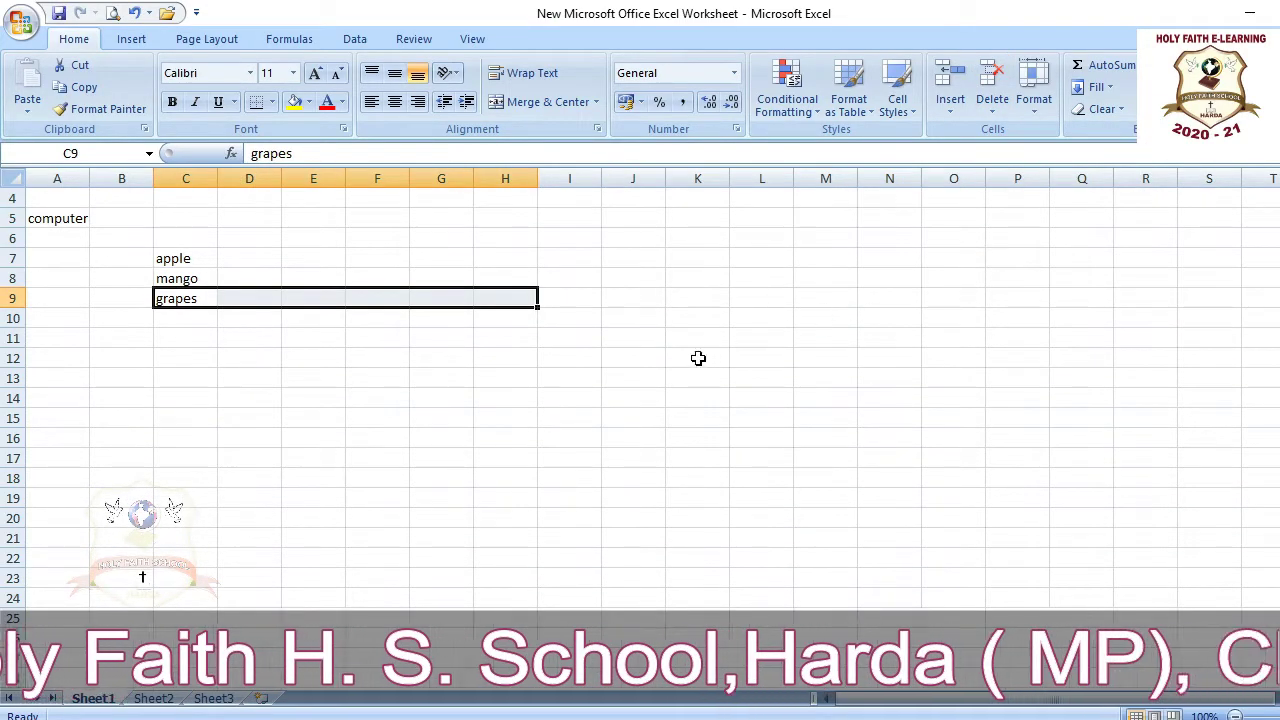
- Set the height of the row containing "grapes" to 24
click(186, 335)
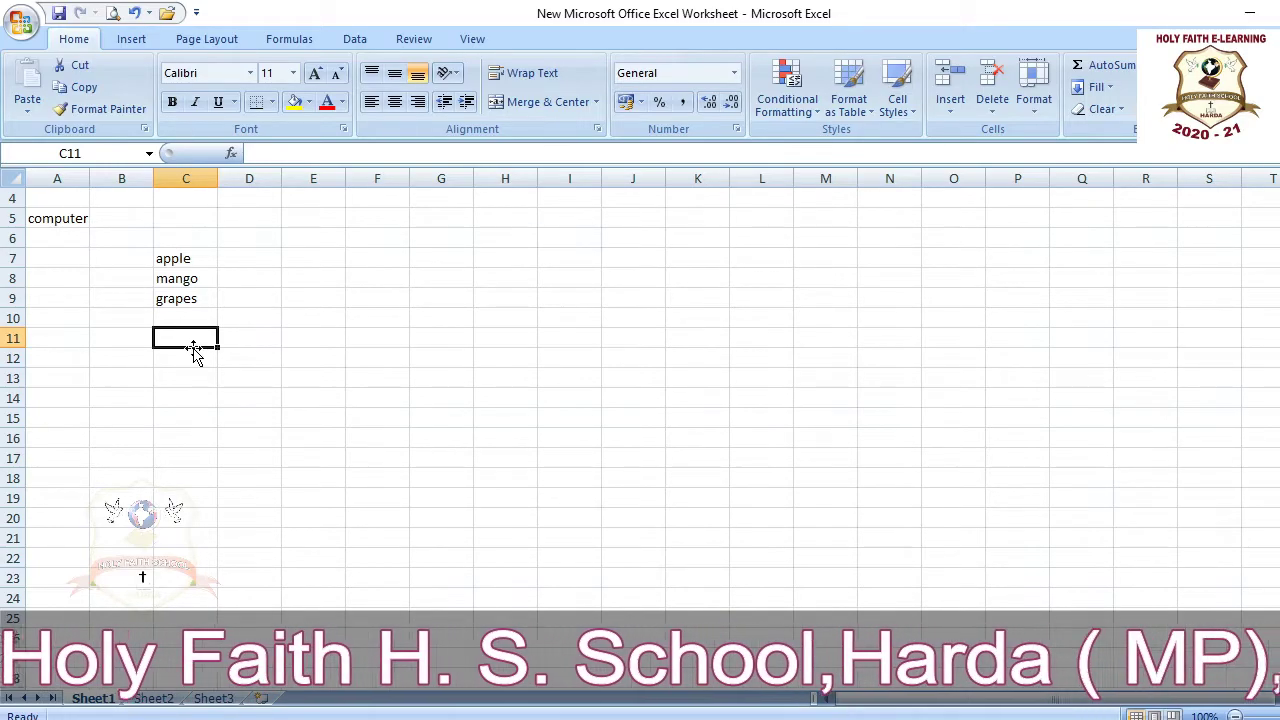
click(179, 298)
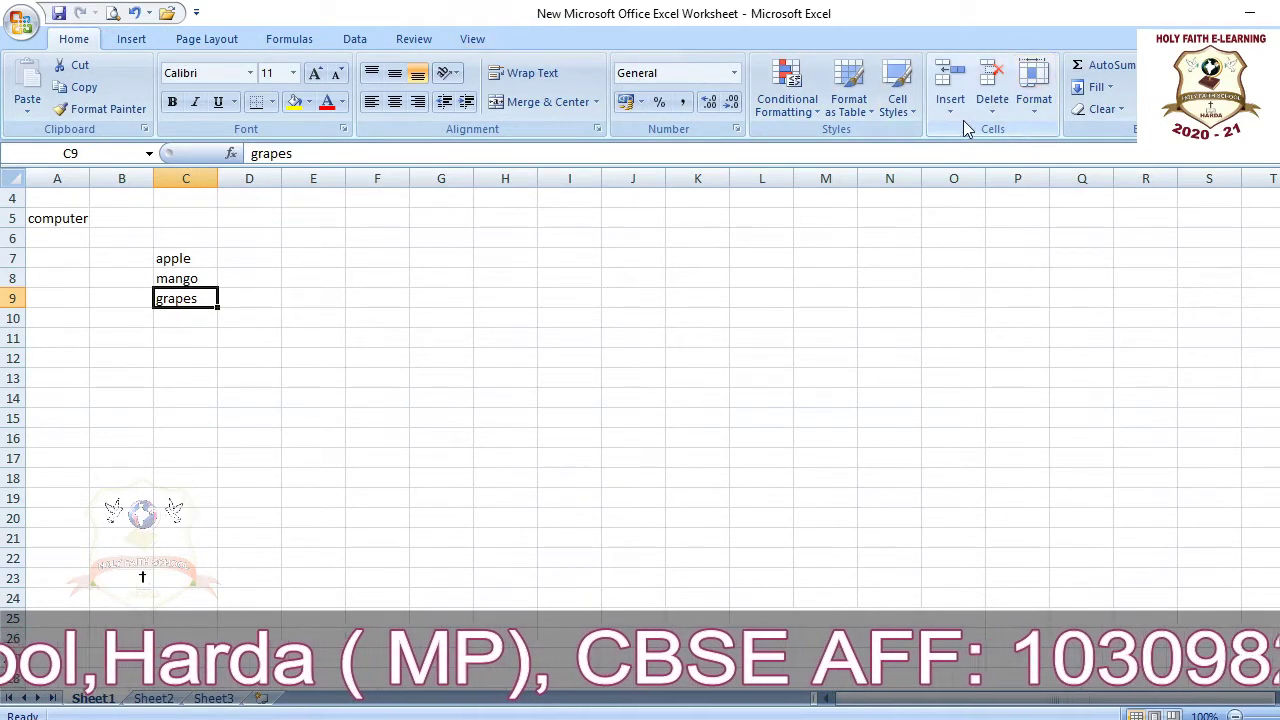
click(1030, 106)
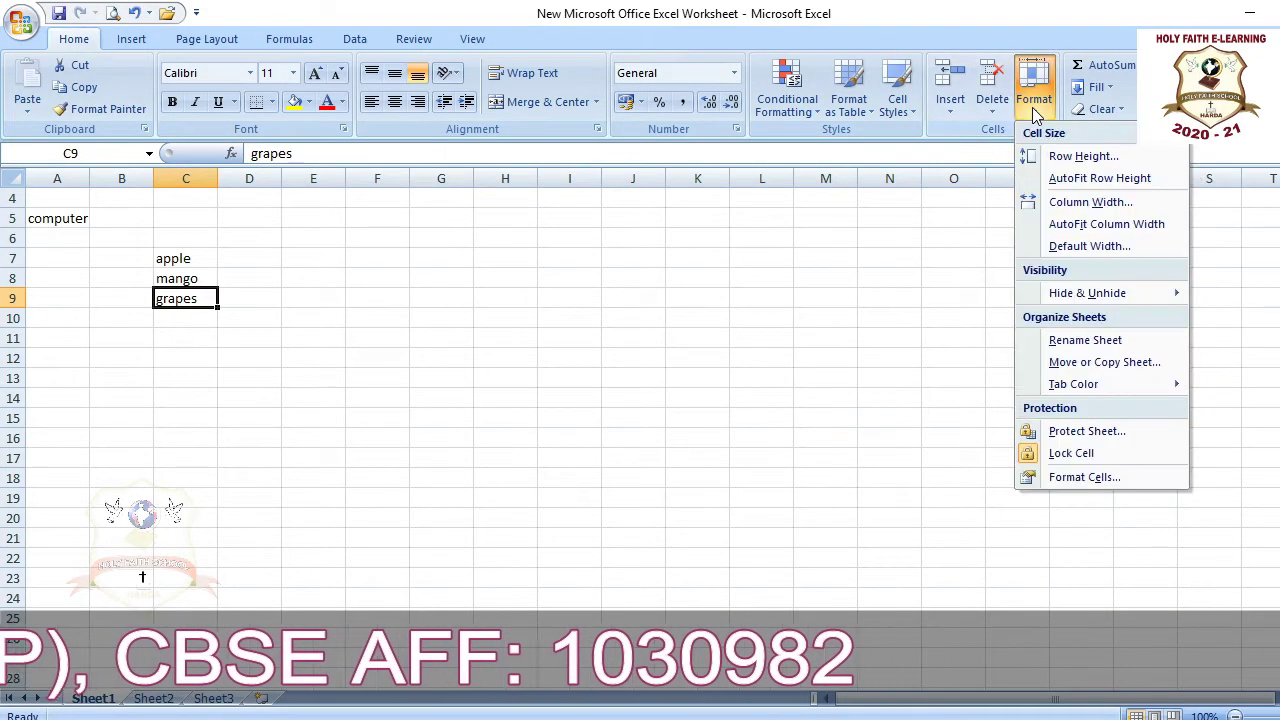
click(1060, 160)
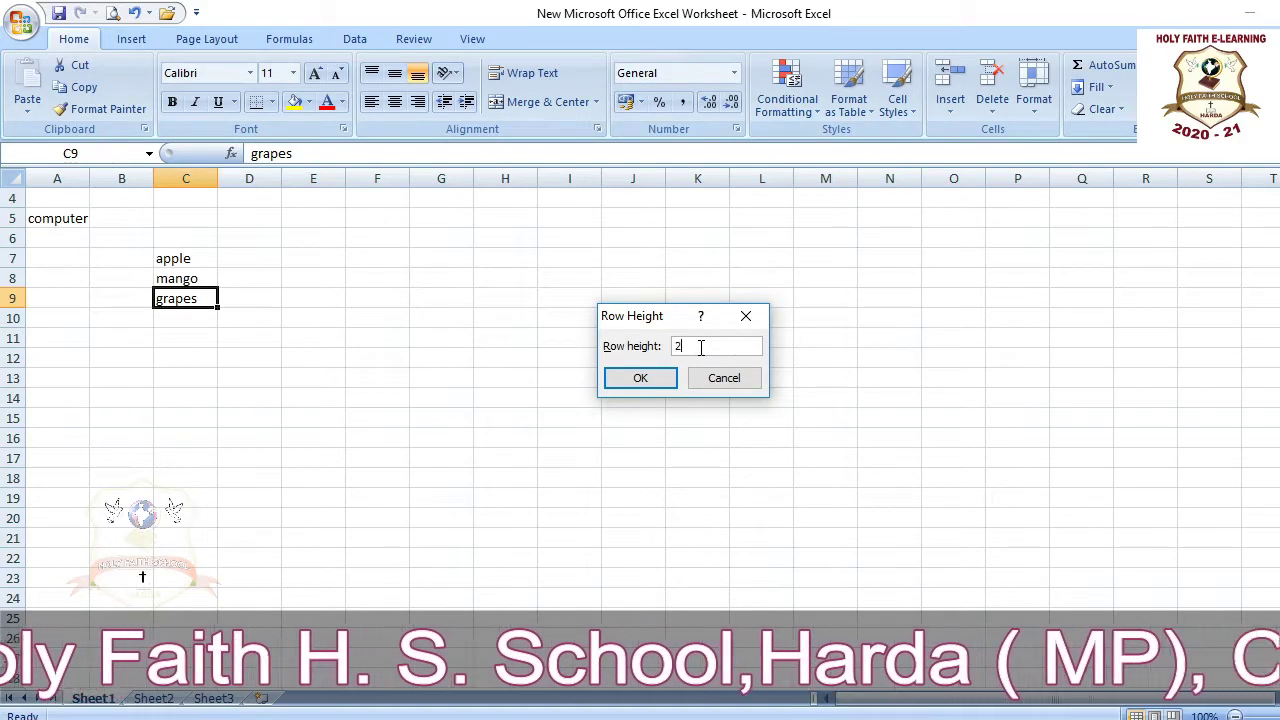
text(24)
click(640, 382)
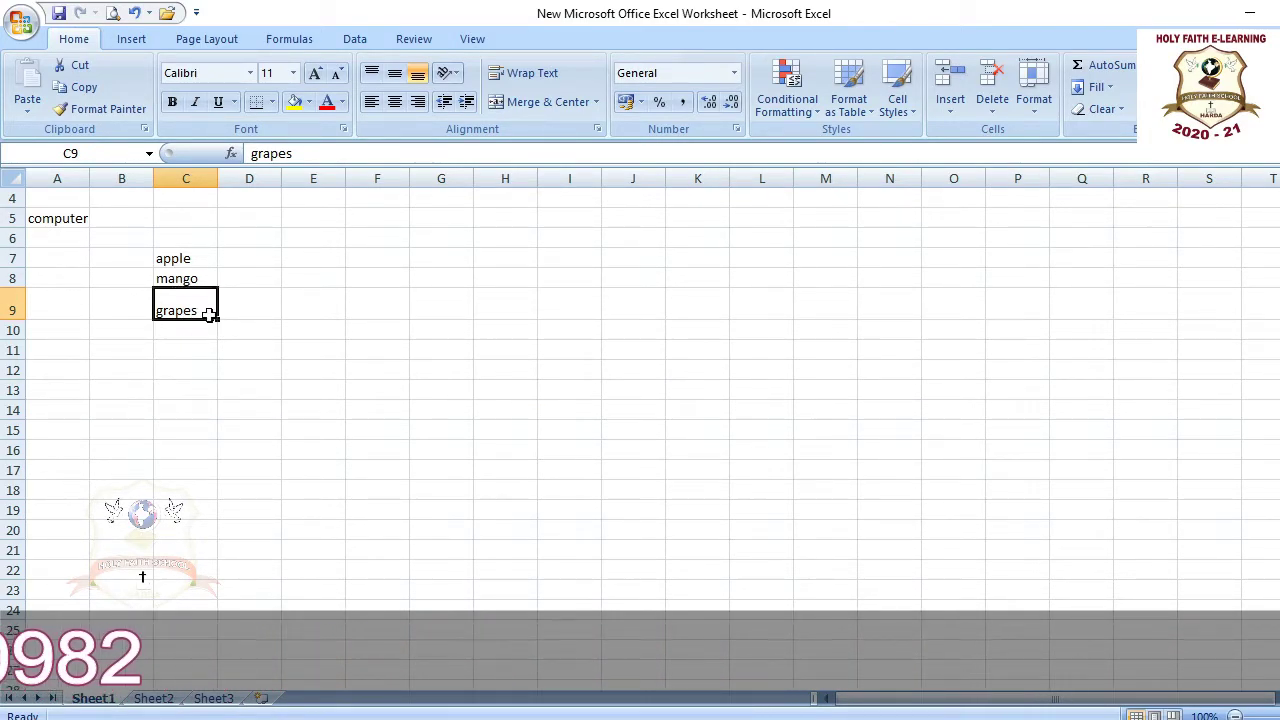
click(232, 388)
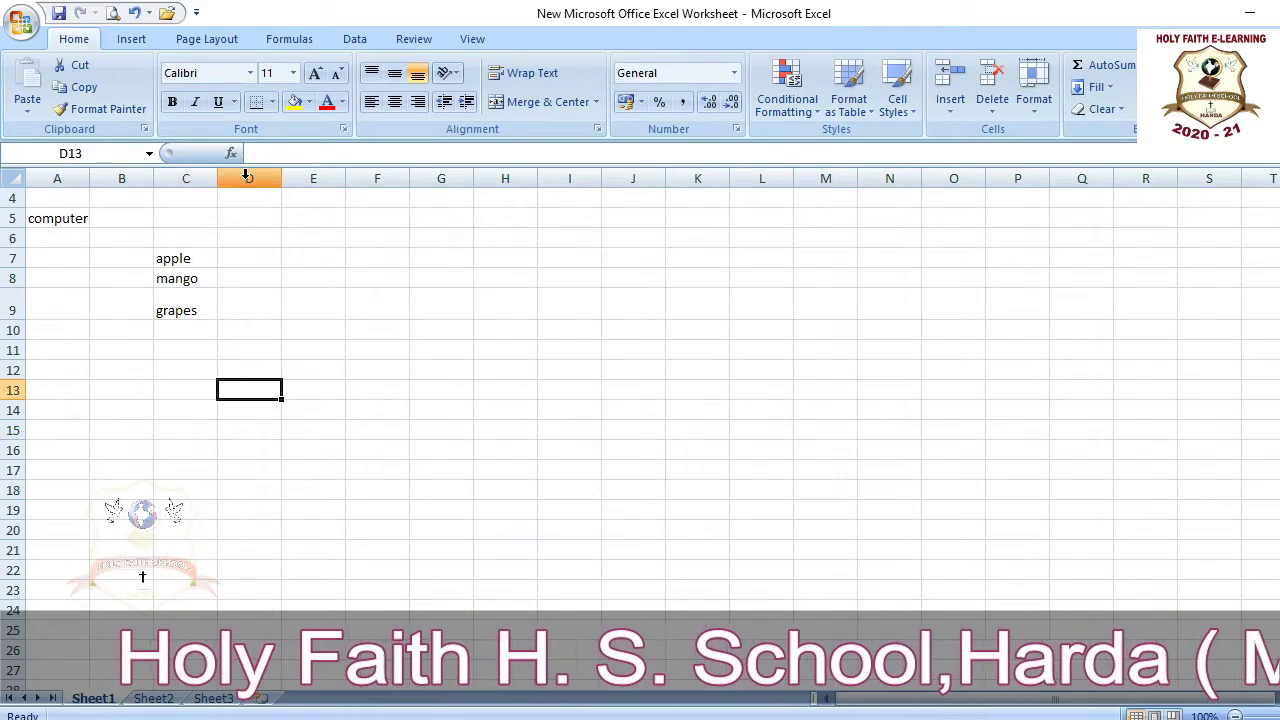
- Set the width of the whole column C to 12
click(171, 175)
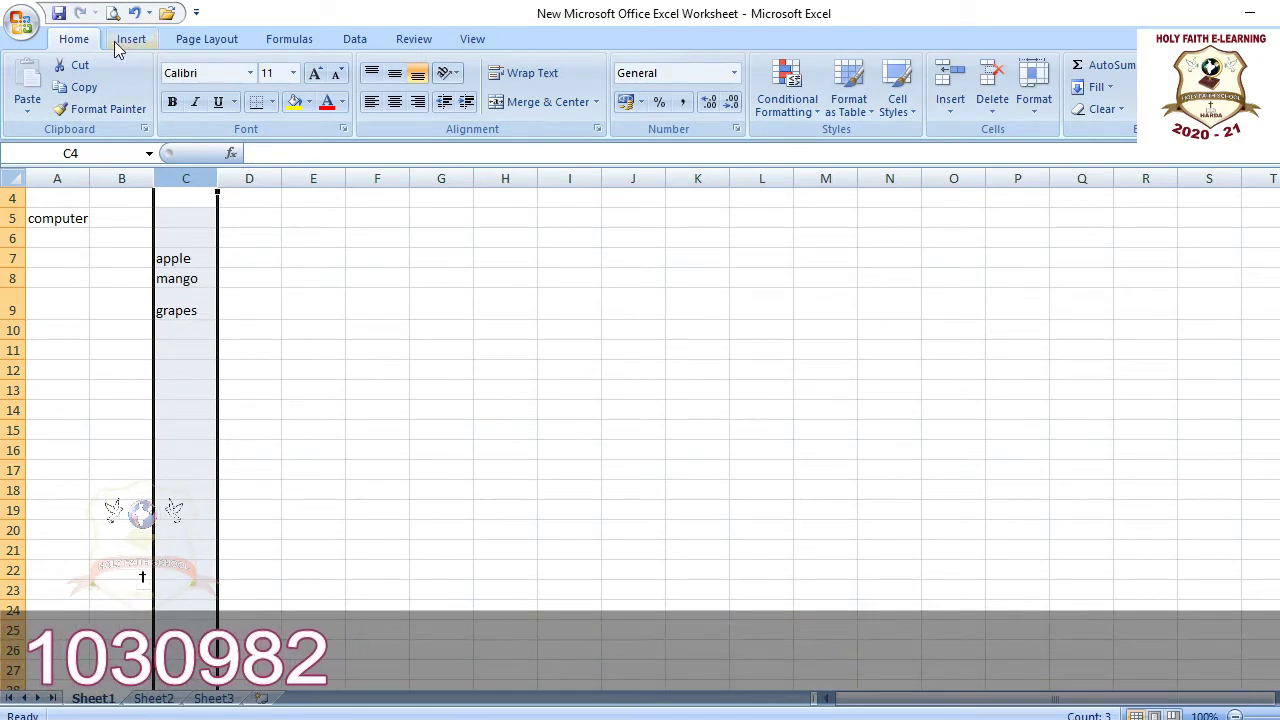
click(1038, 110)
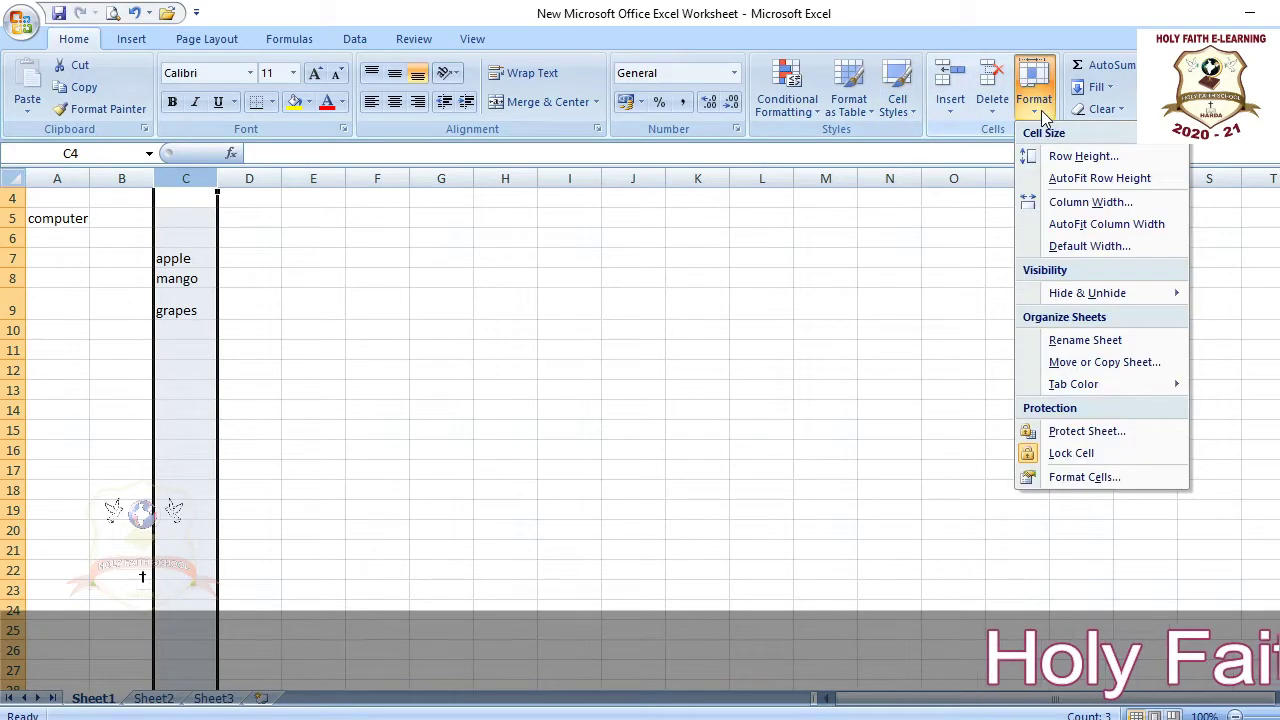
click(1062, 204)
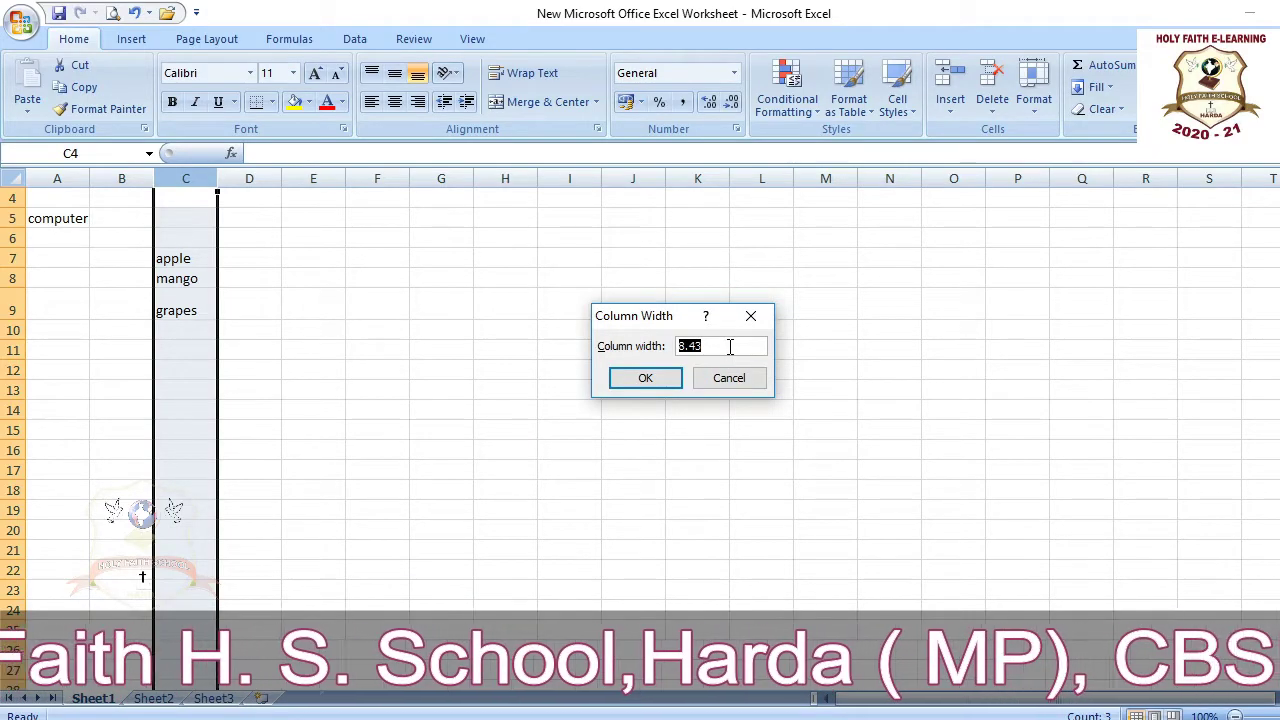
key(BackSpace)
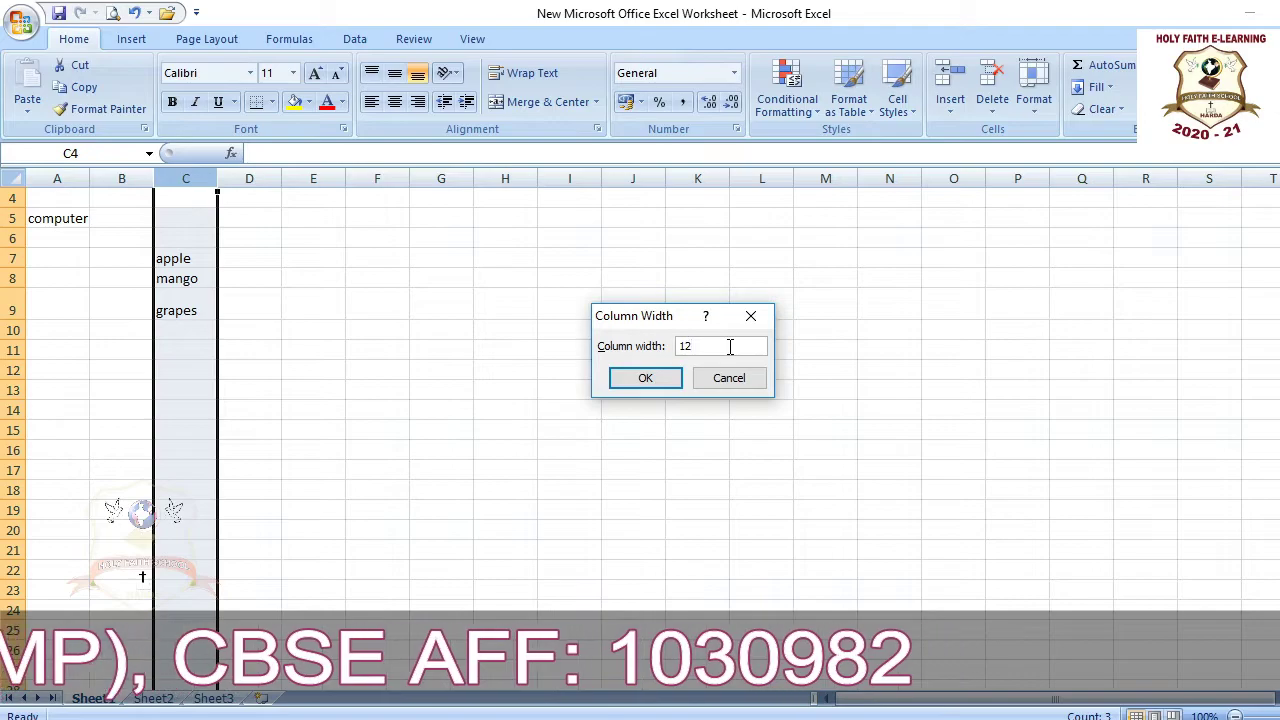
click(647, 378)
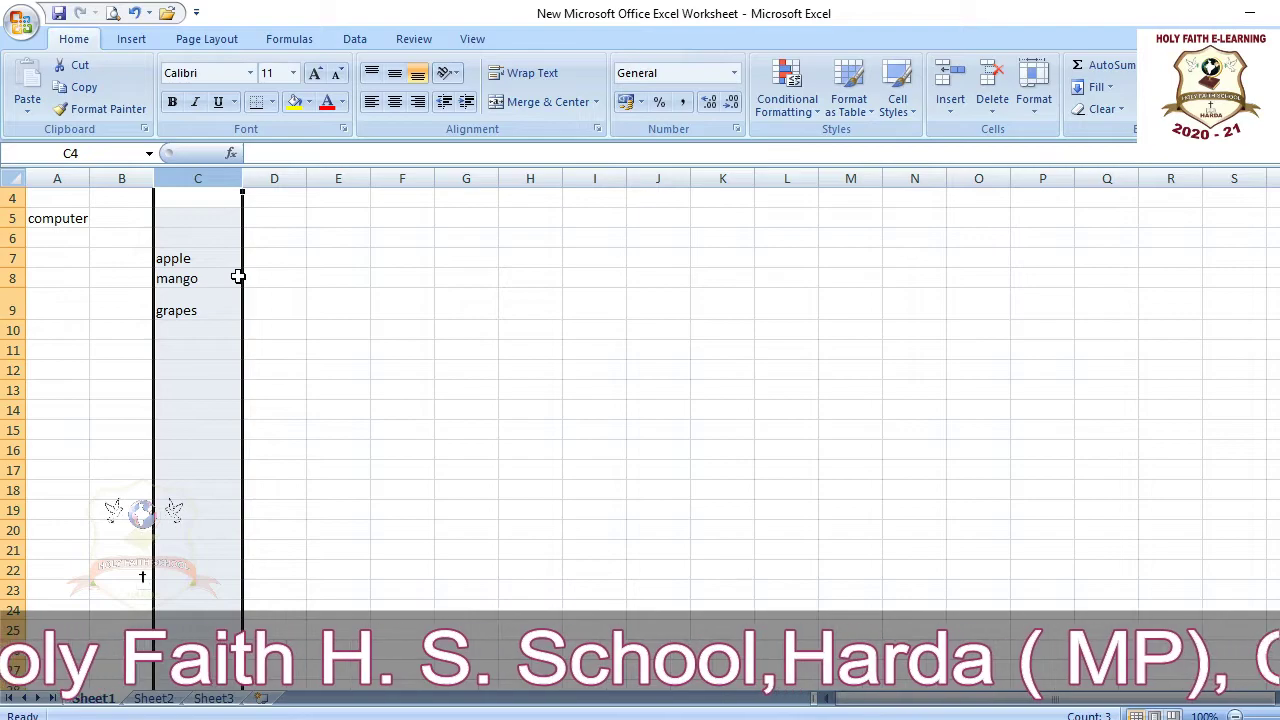
click(282, 292)
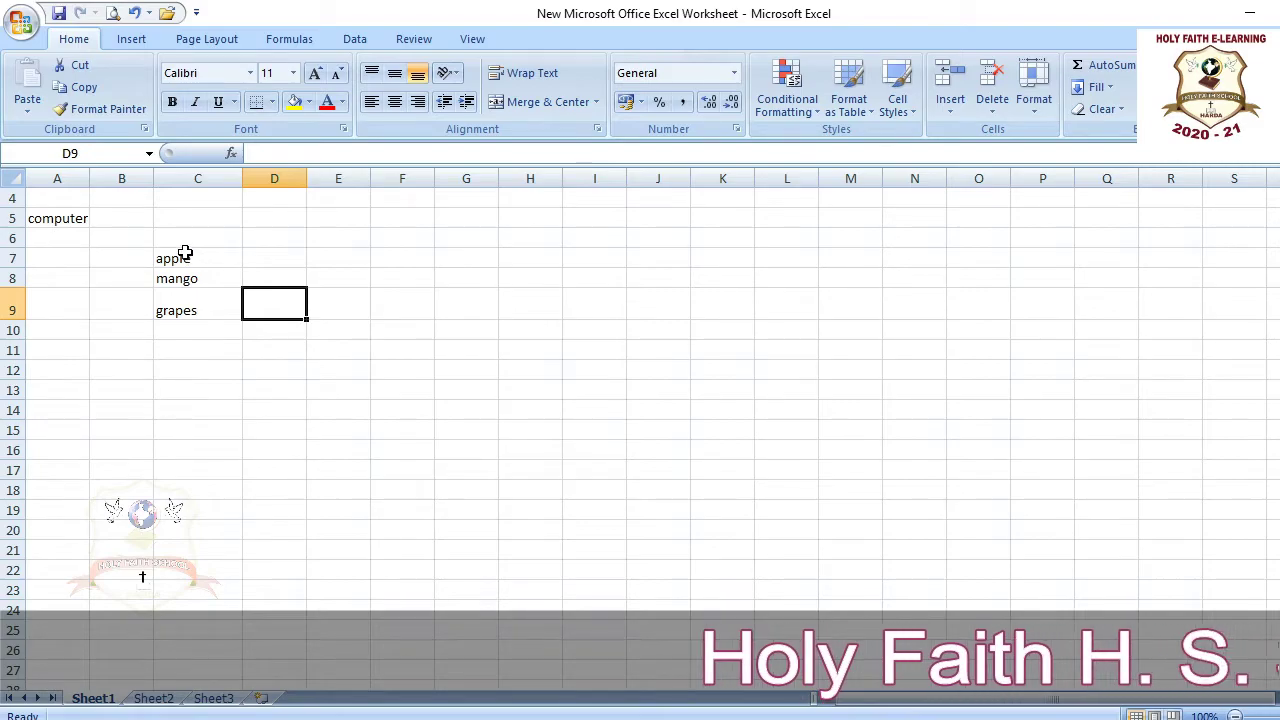
- Format "grapes" in C9 with font size 16 and a dark red theme font colour
click(183, 316)
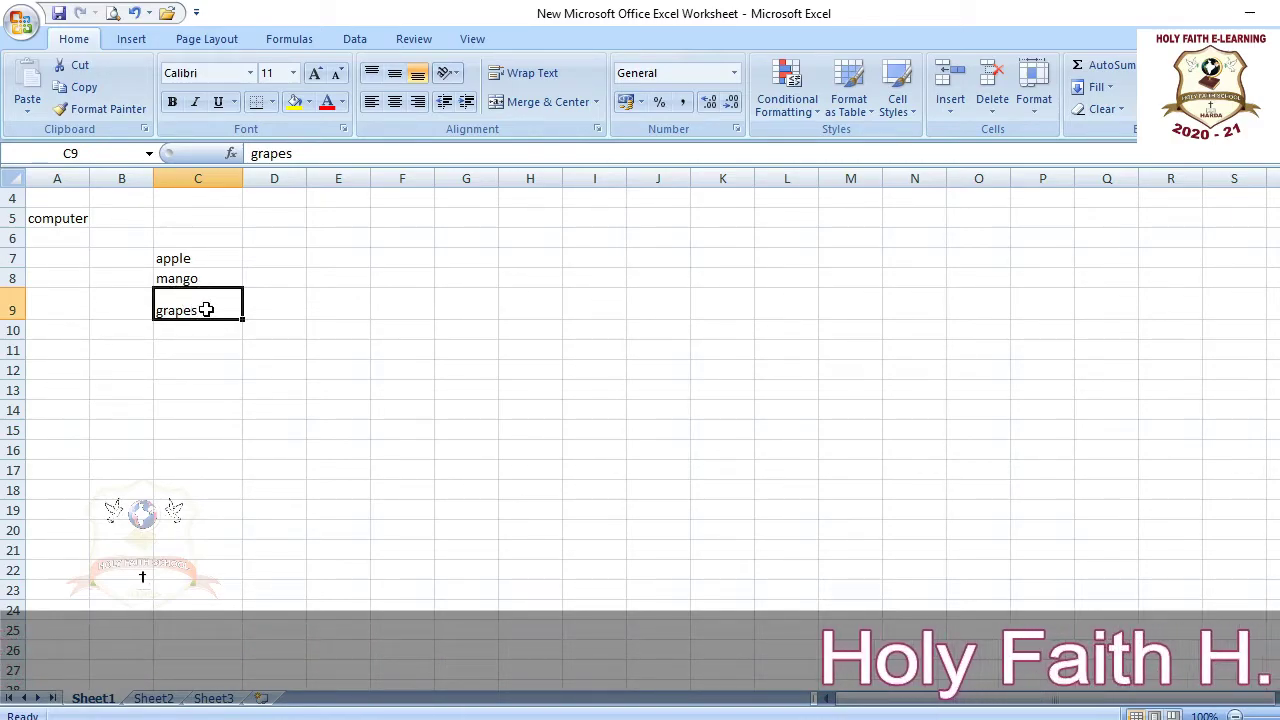
click(291, 73)
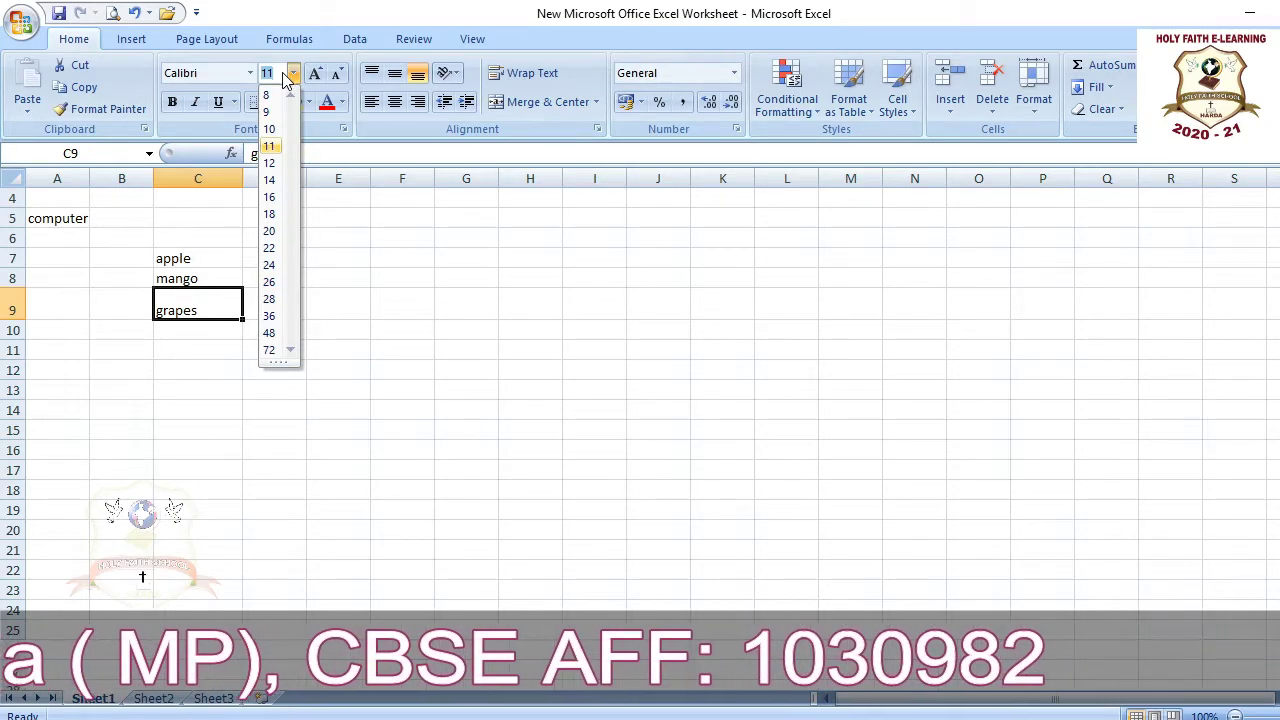
click(272, 200)
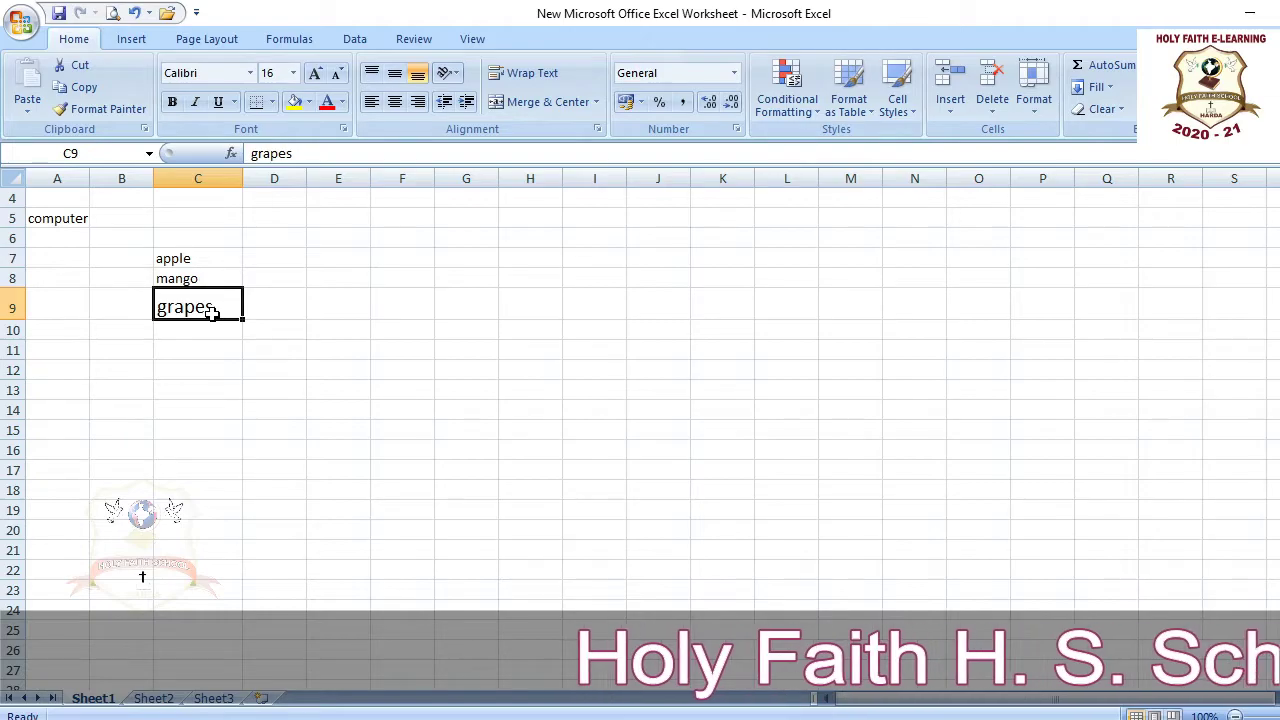
click(343, 104)
click(344, 108)
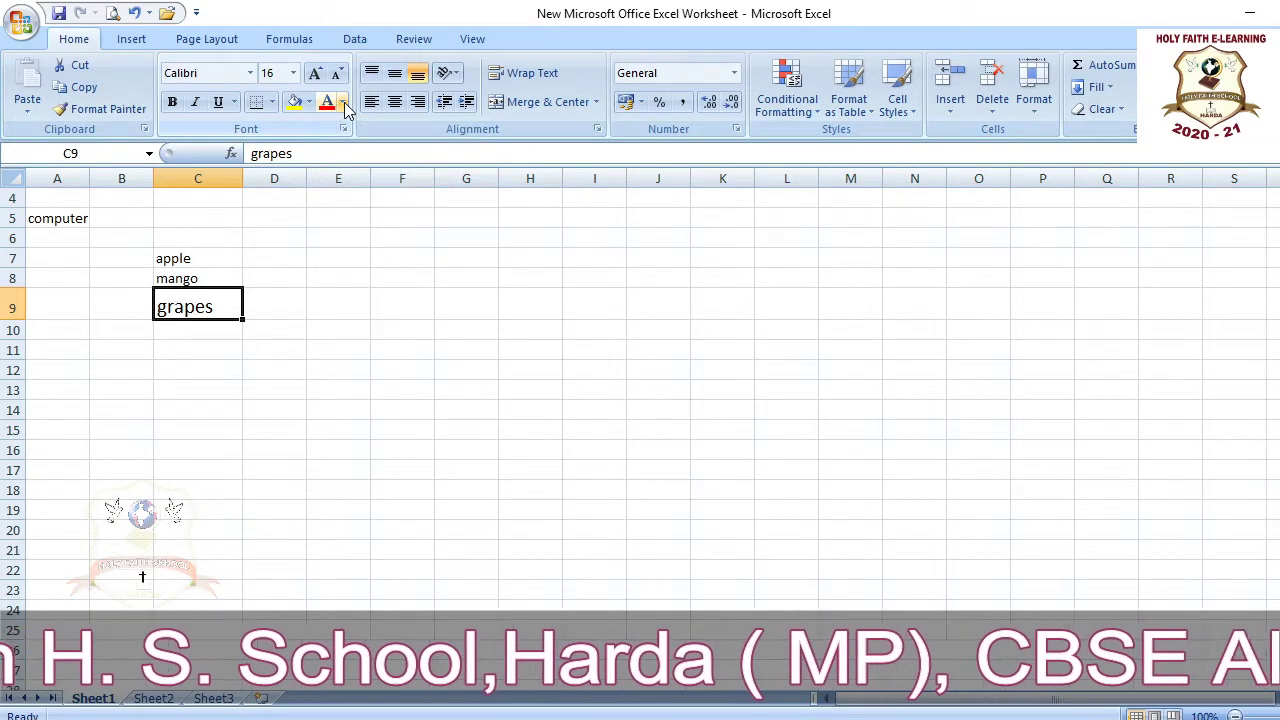
click(343, 104)
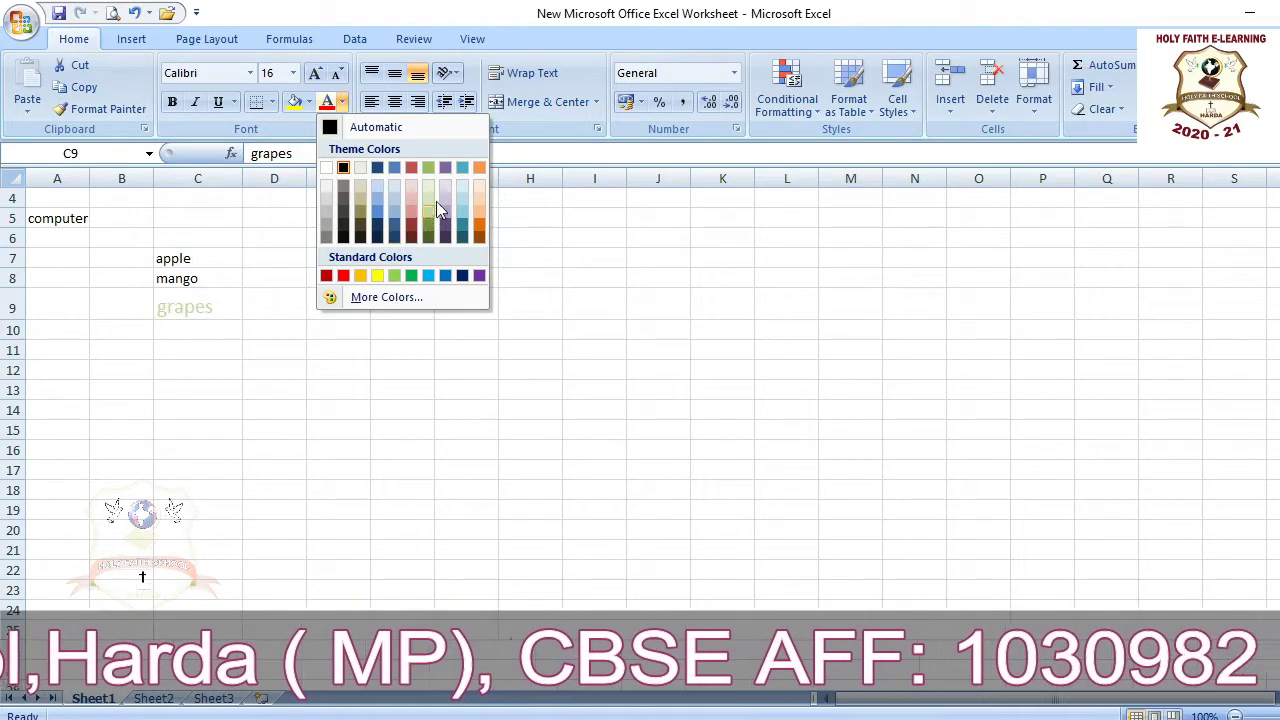
click(416, 226)
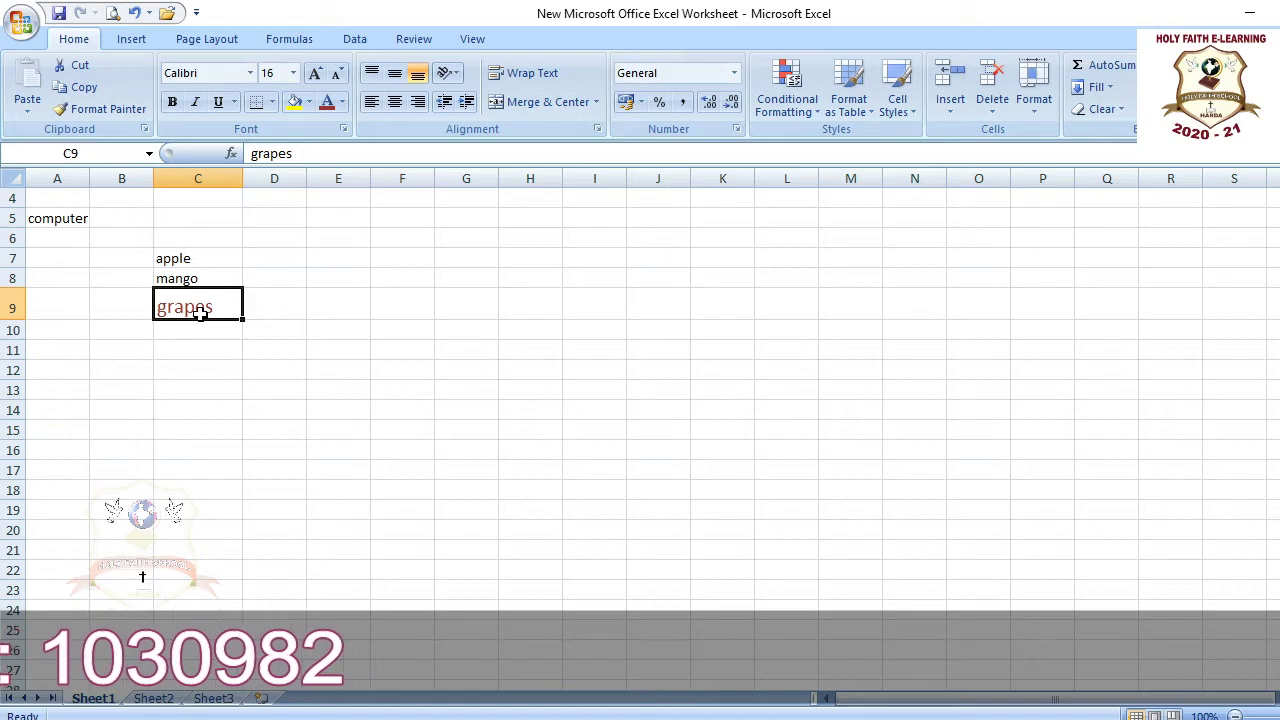
- Underline and bold "grapes" in C9 and change its font to Arial Narrow
click(222, 104)
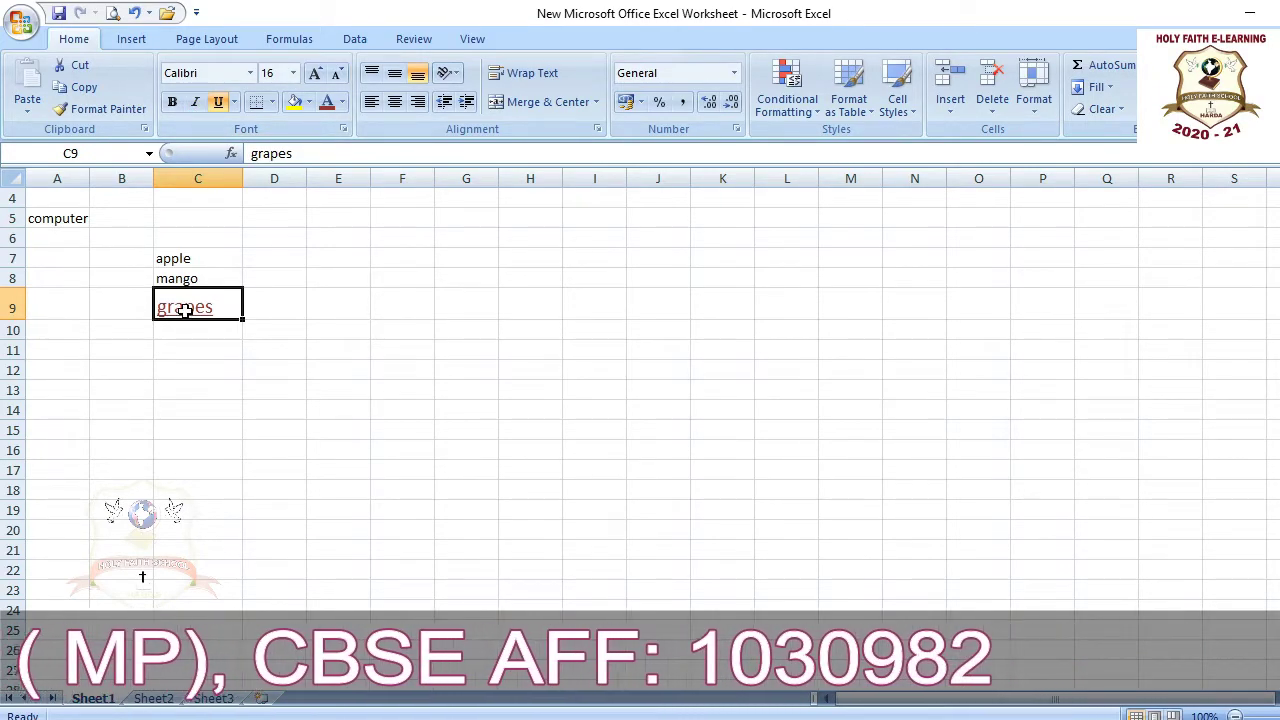
click(172, 103)
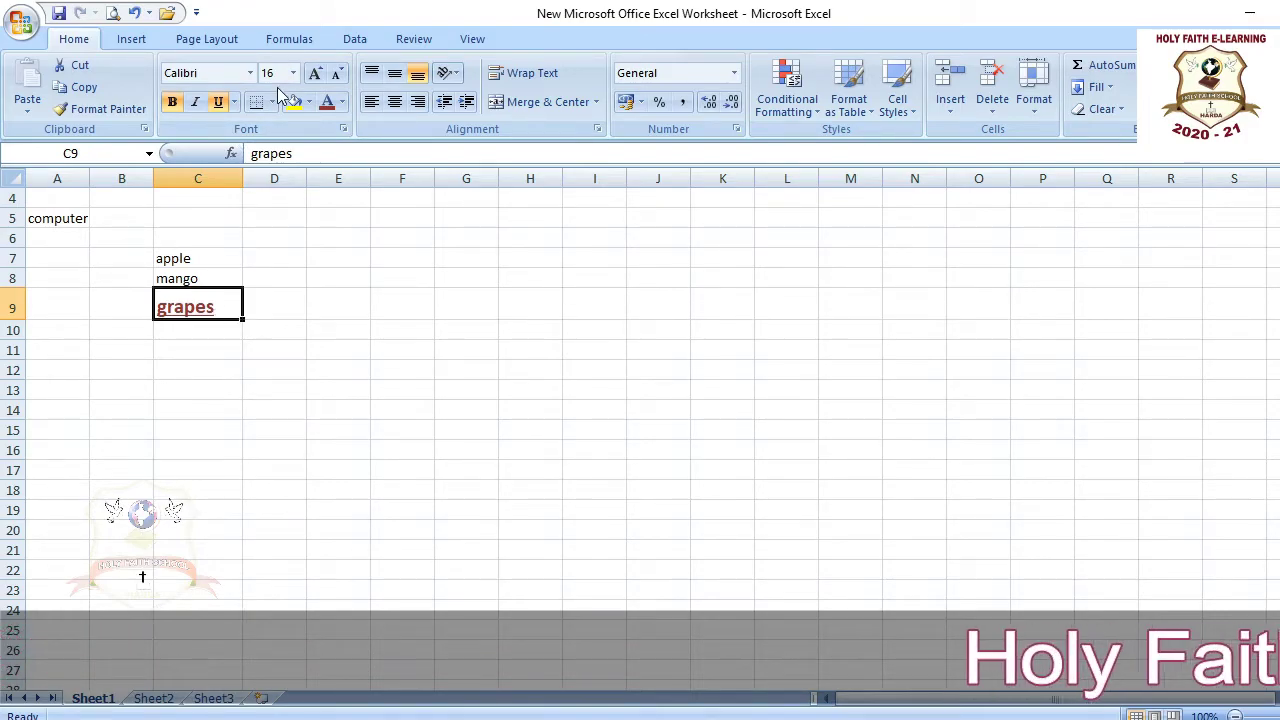
click(252, 74)
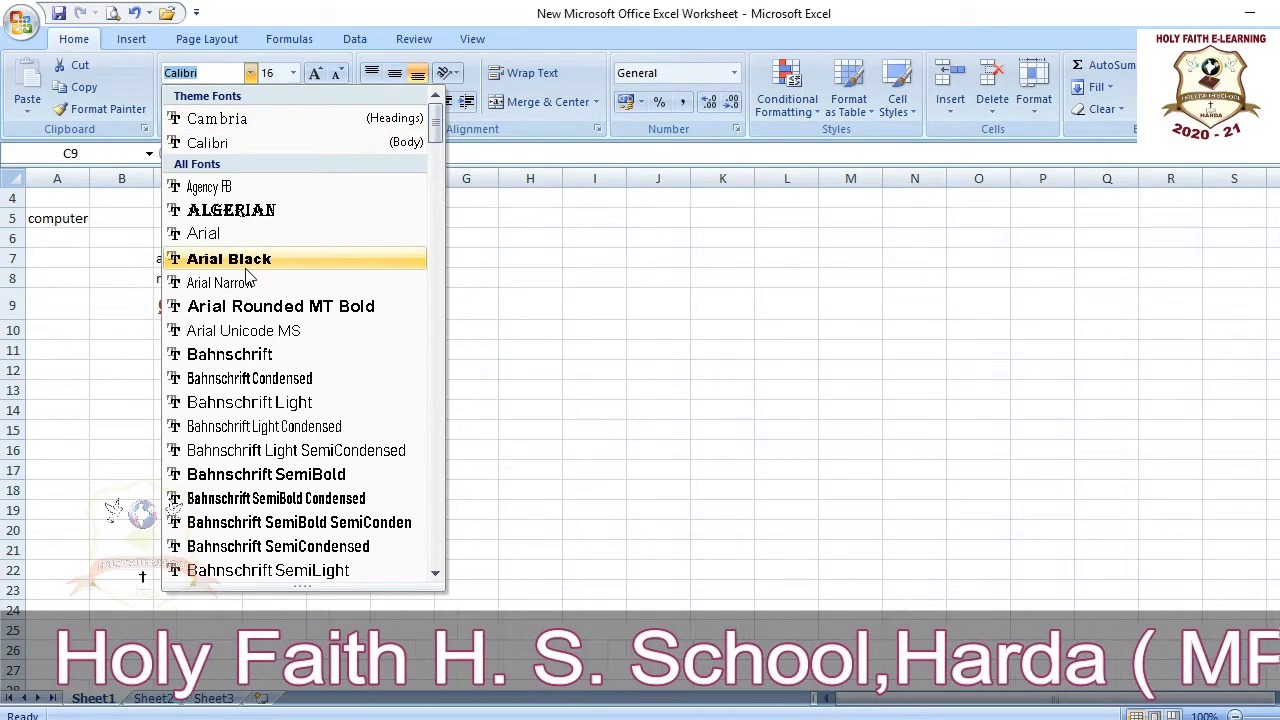
scroll(250, 279, down, 5)
scroll(252, 281, up, 2)
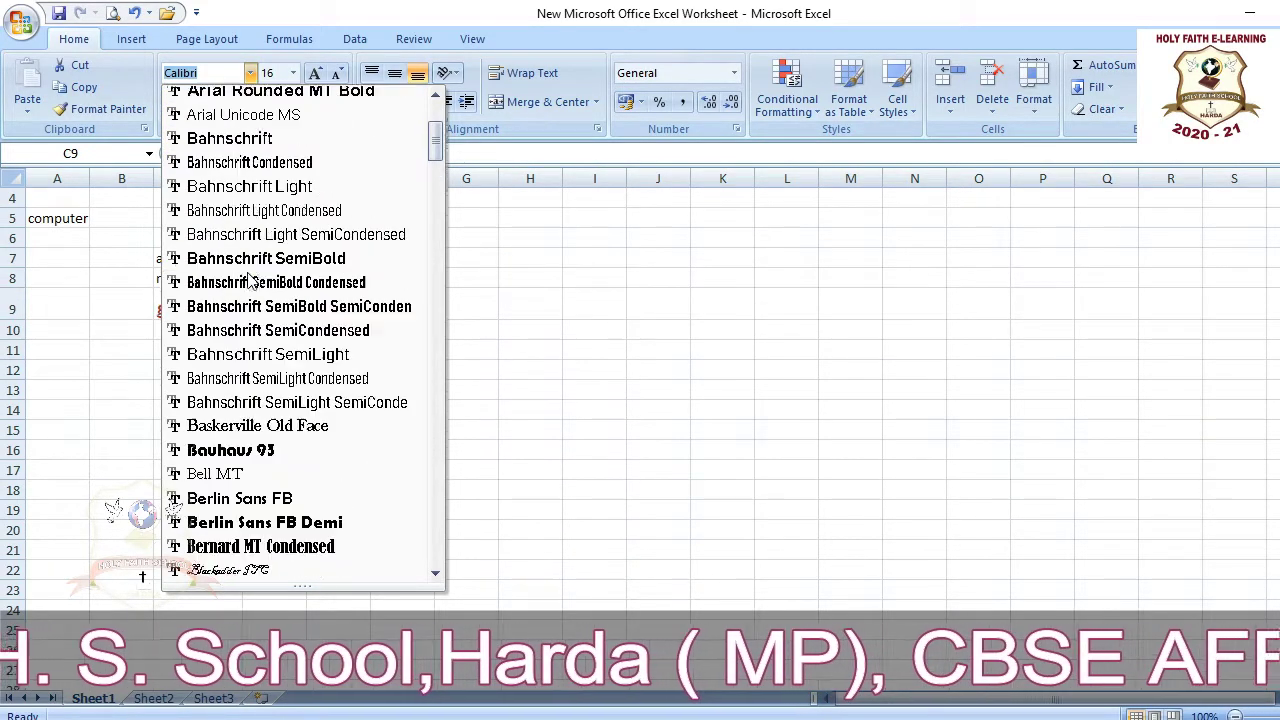
scroll(250, 281, up, 3)
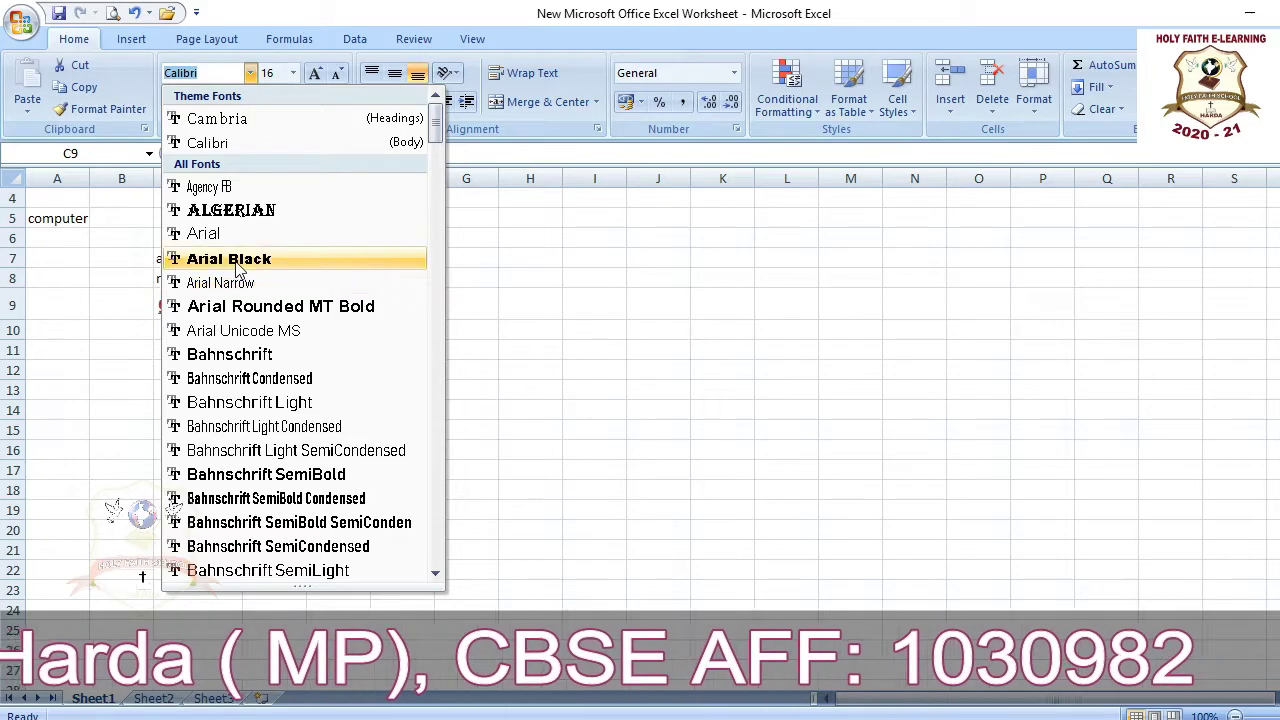
click(230, 284)
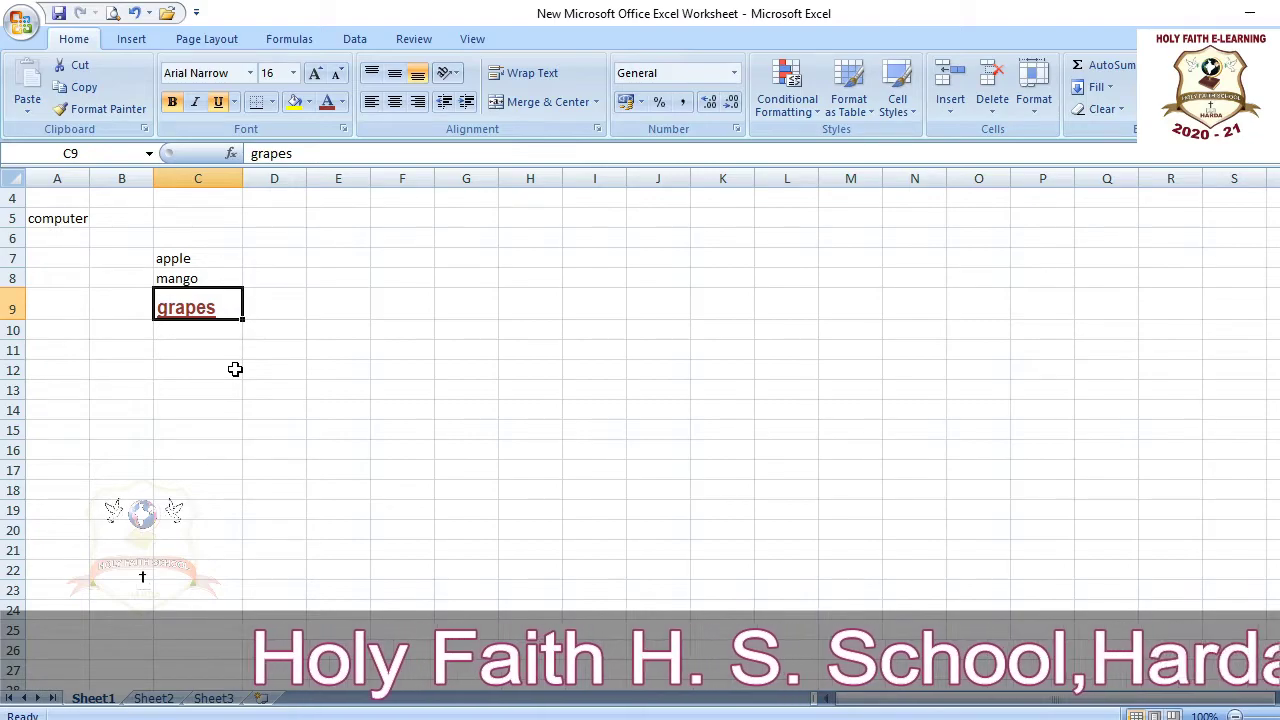
- Enter the number 6 in D11 and the number 7 in D12
click(264, 347)
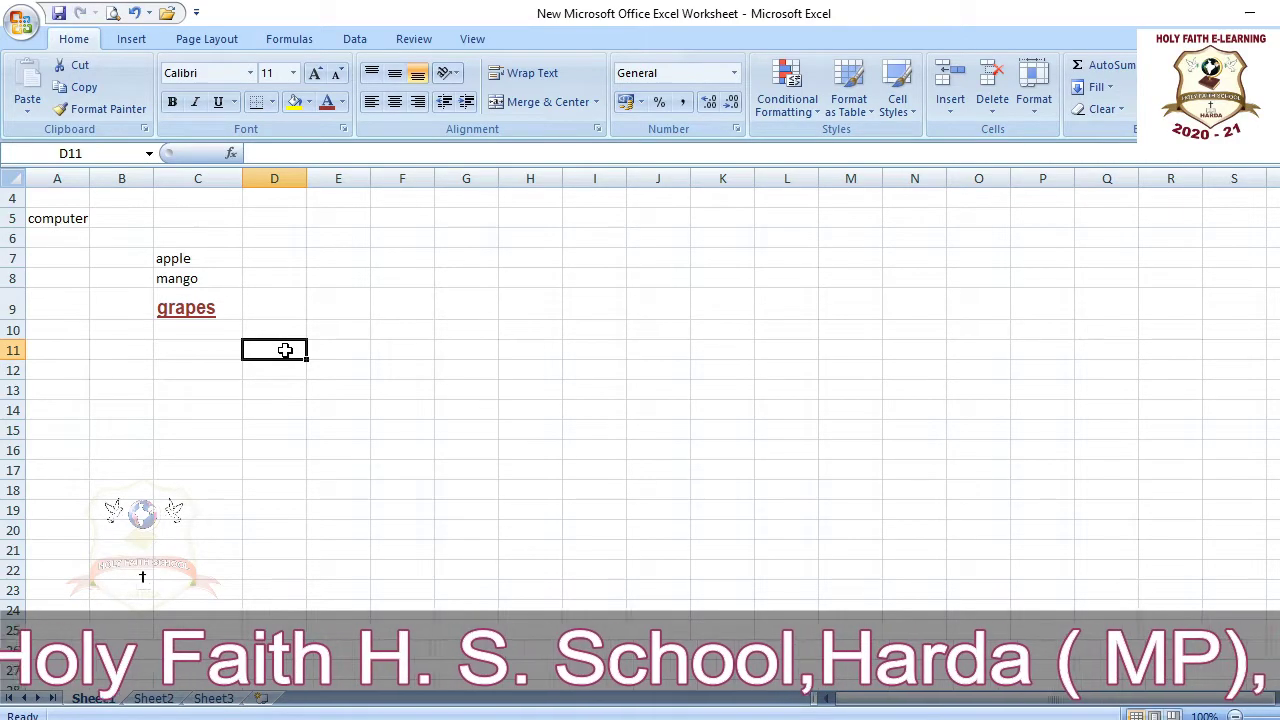
text(6)
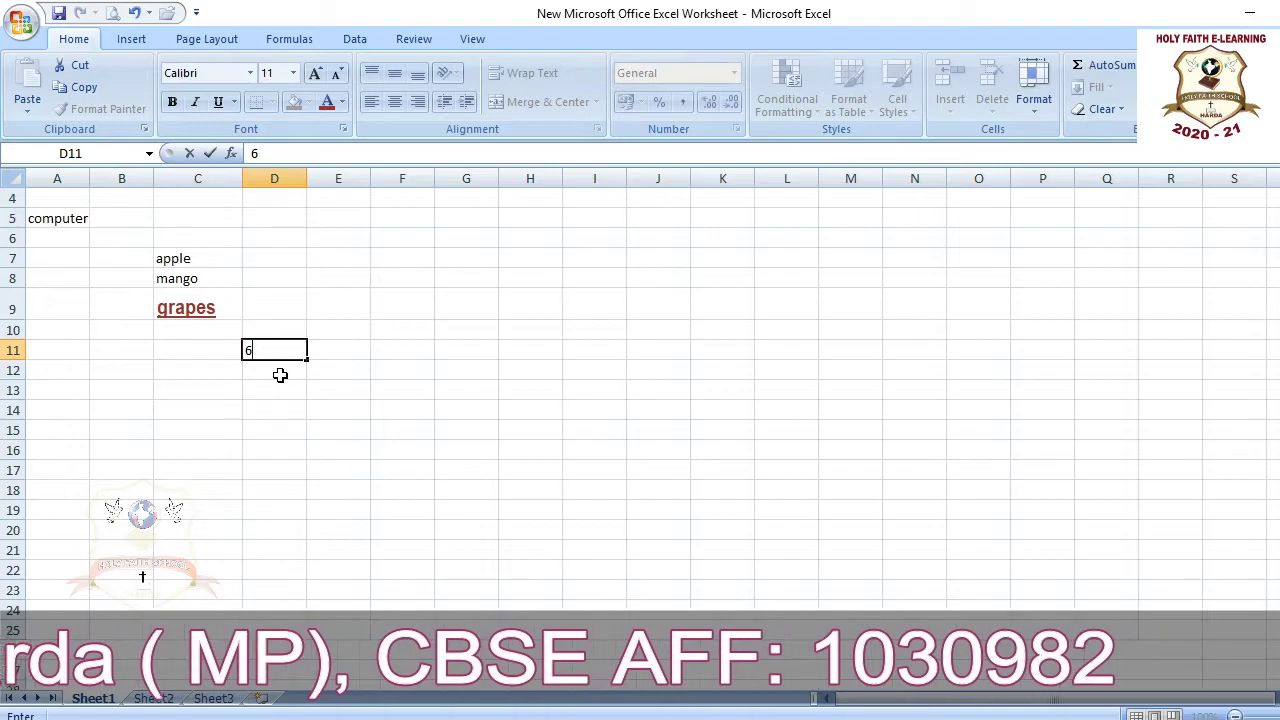
click(280, 375)
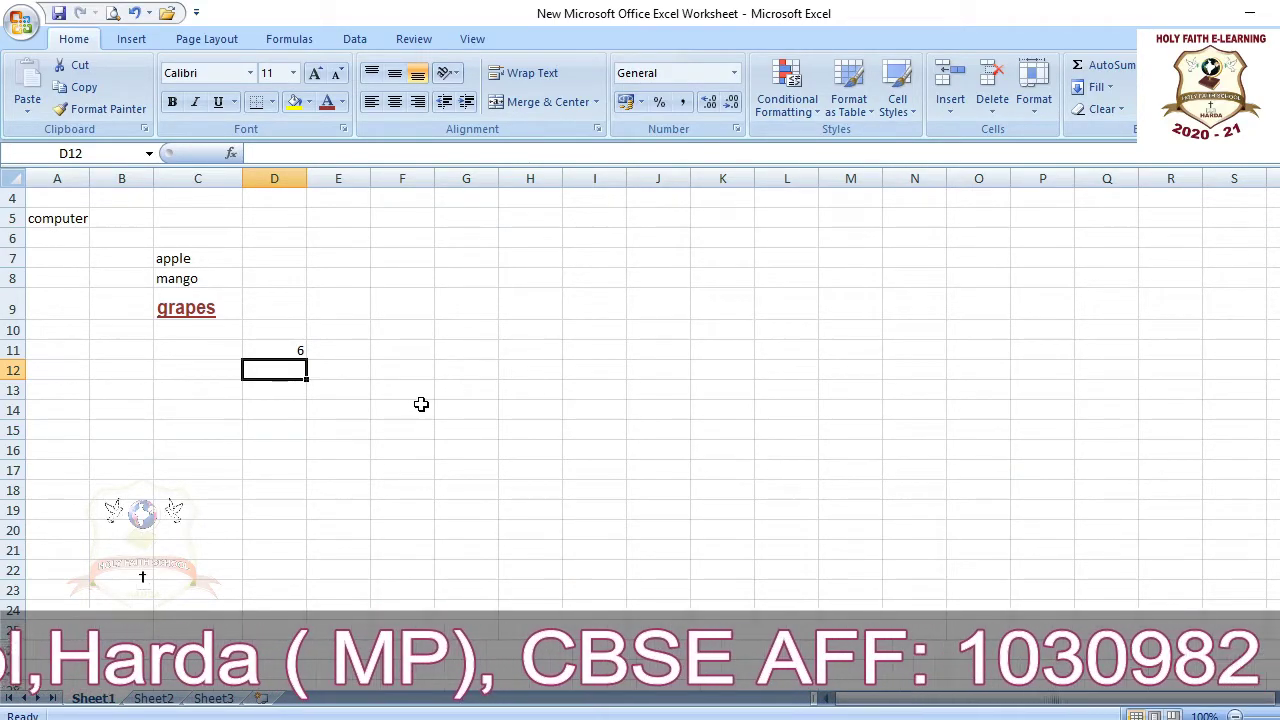
click(319, 348)
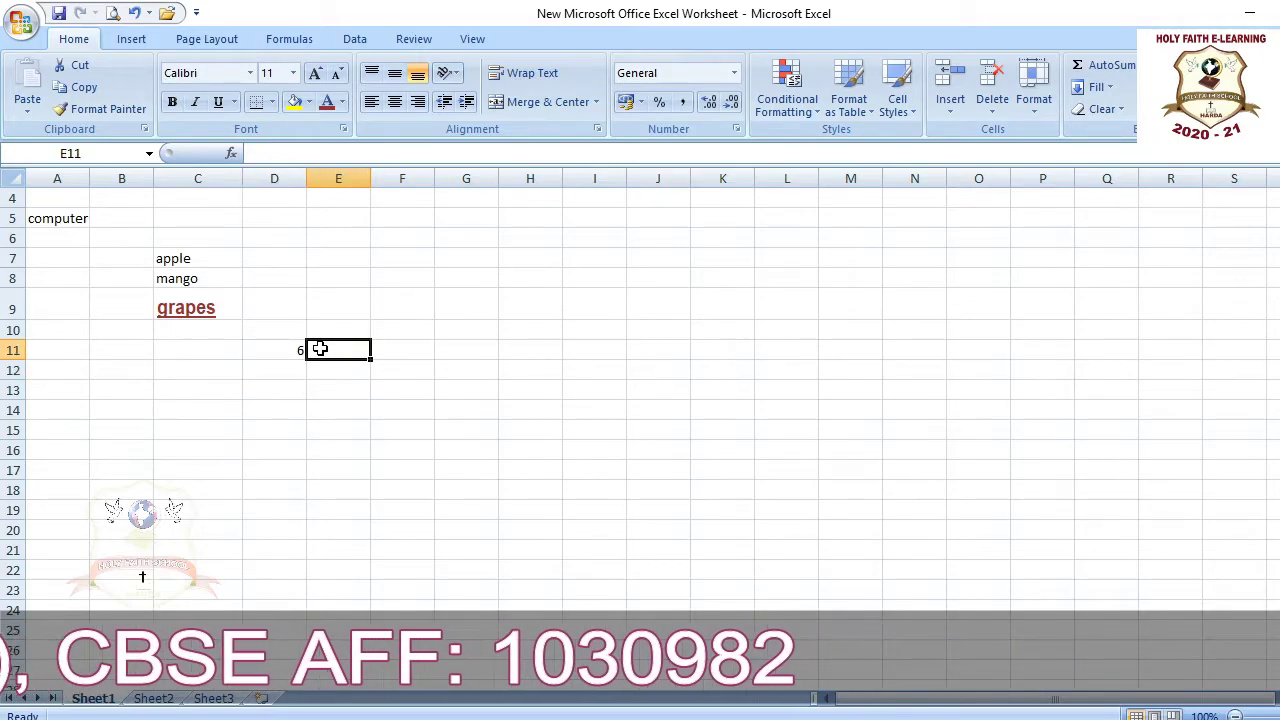
click(286, 348)
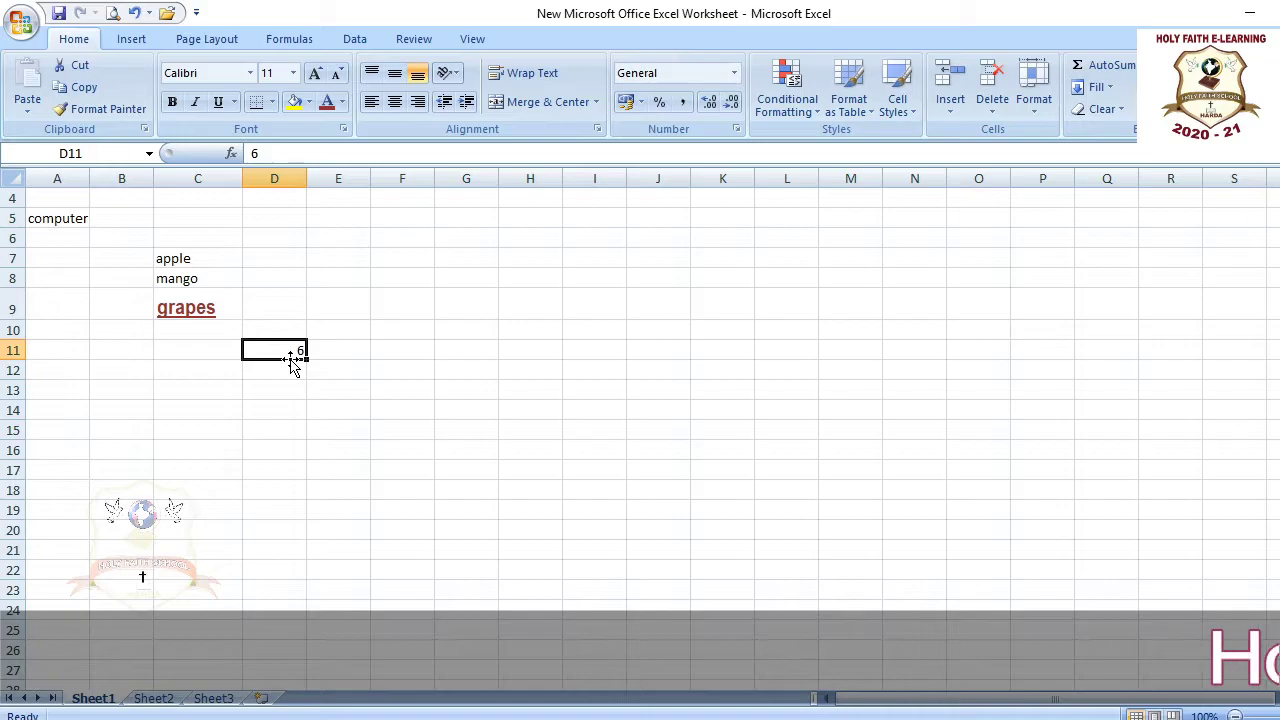
click(300, 371)
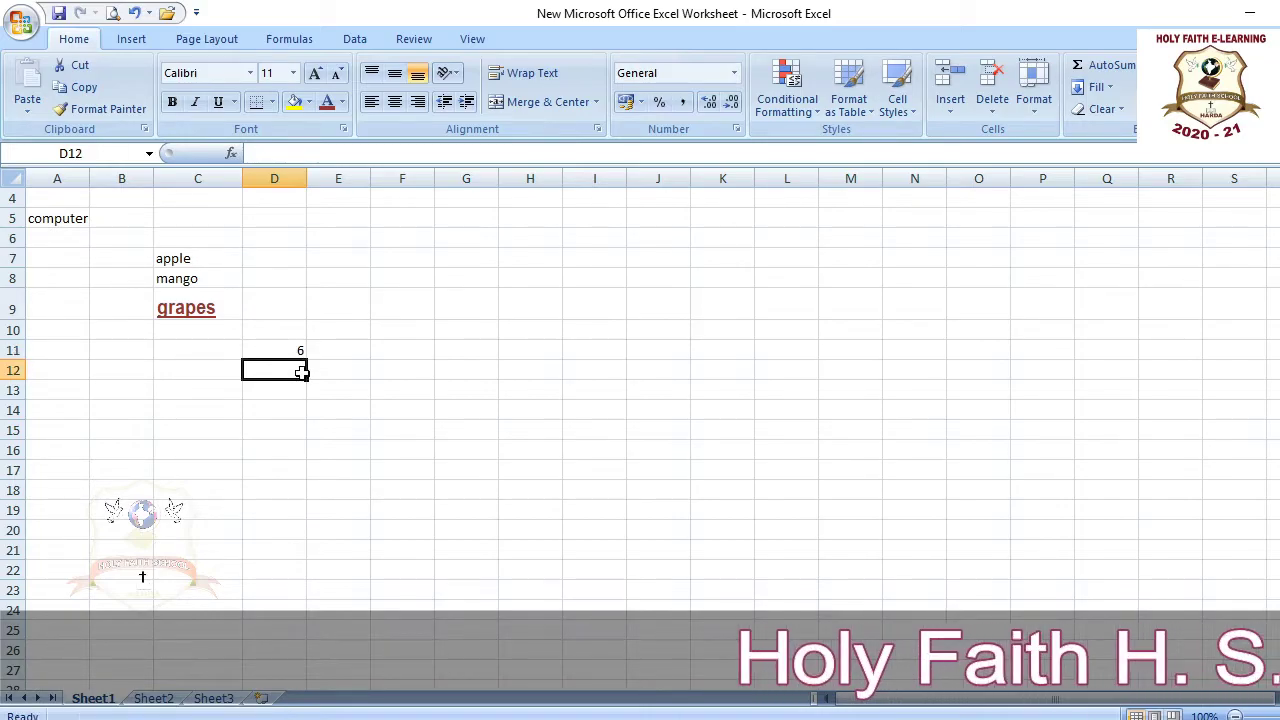
text(7)
click(340, 368)
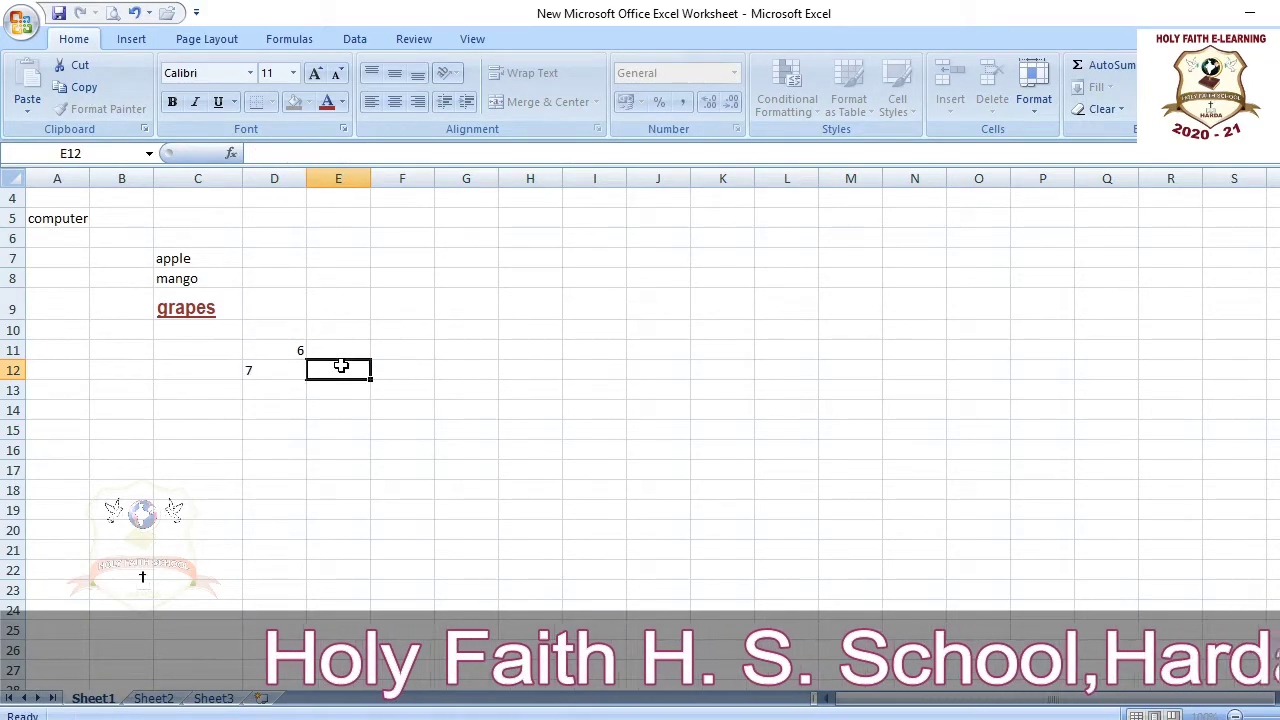
click(298, 352)
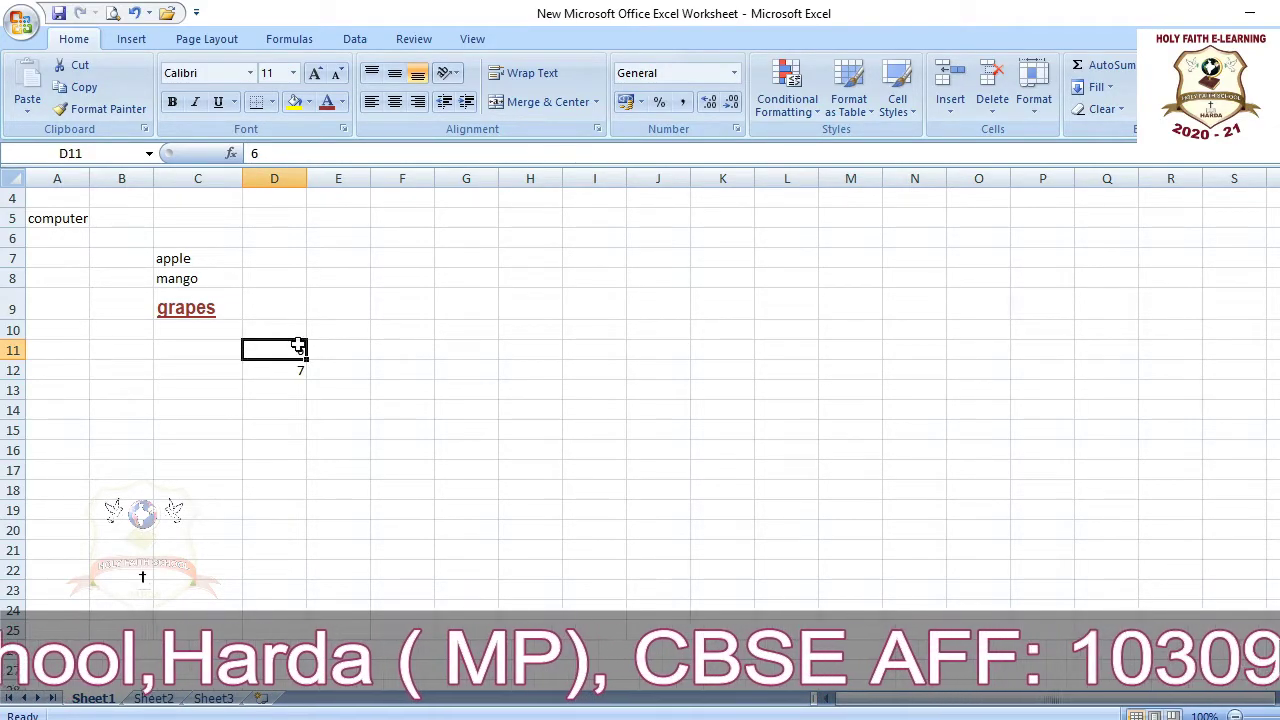
drag(287, 354, 298, 372)
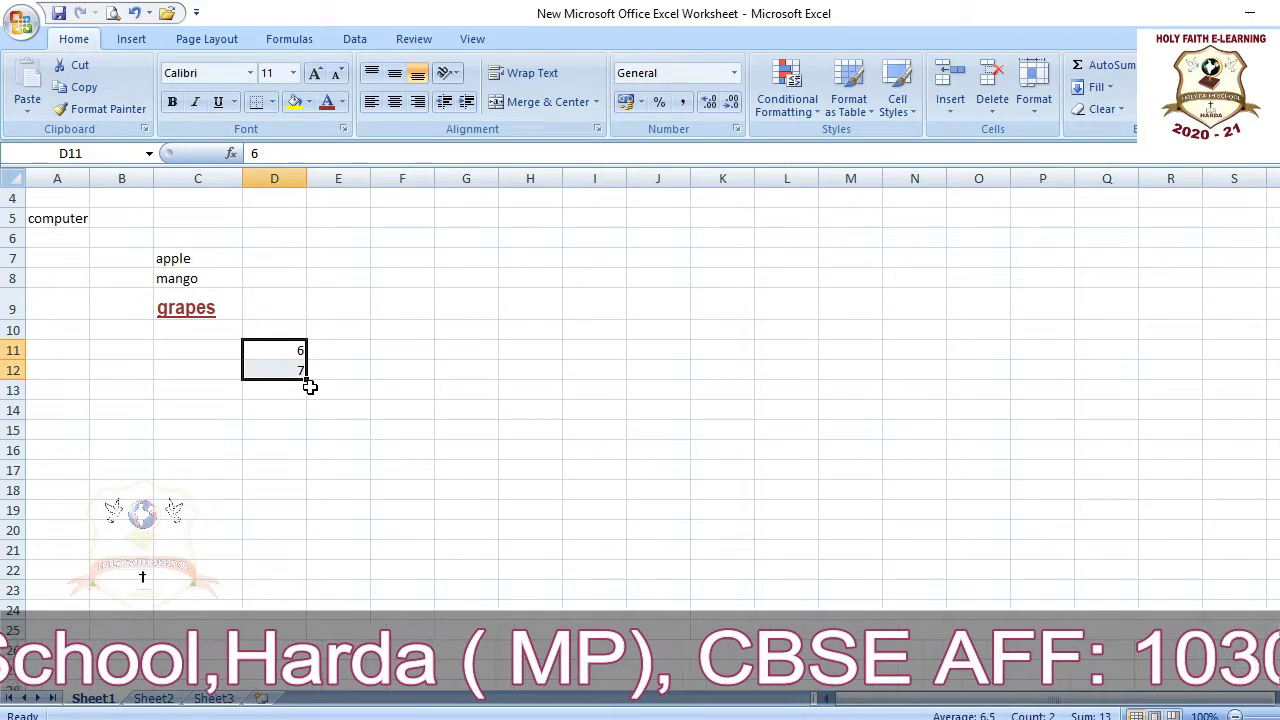
click(309, 388)
click(285, 353)
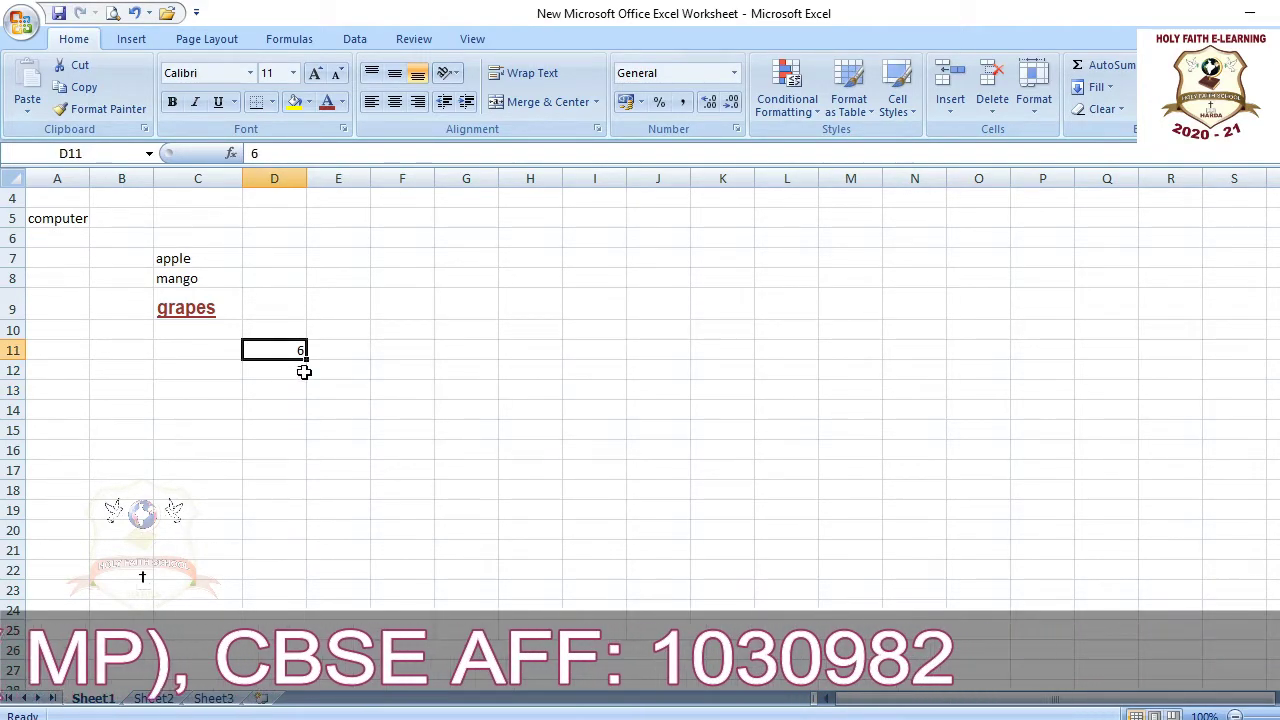
drag(295, 368, 289, 376)
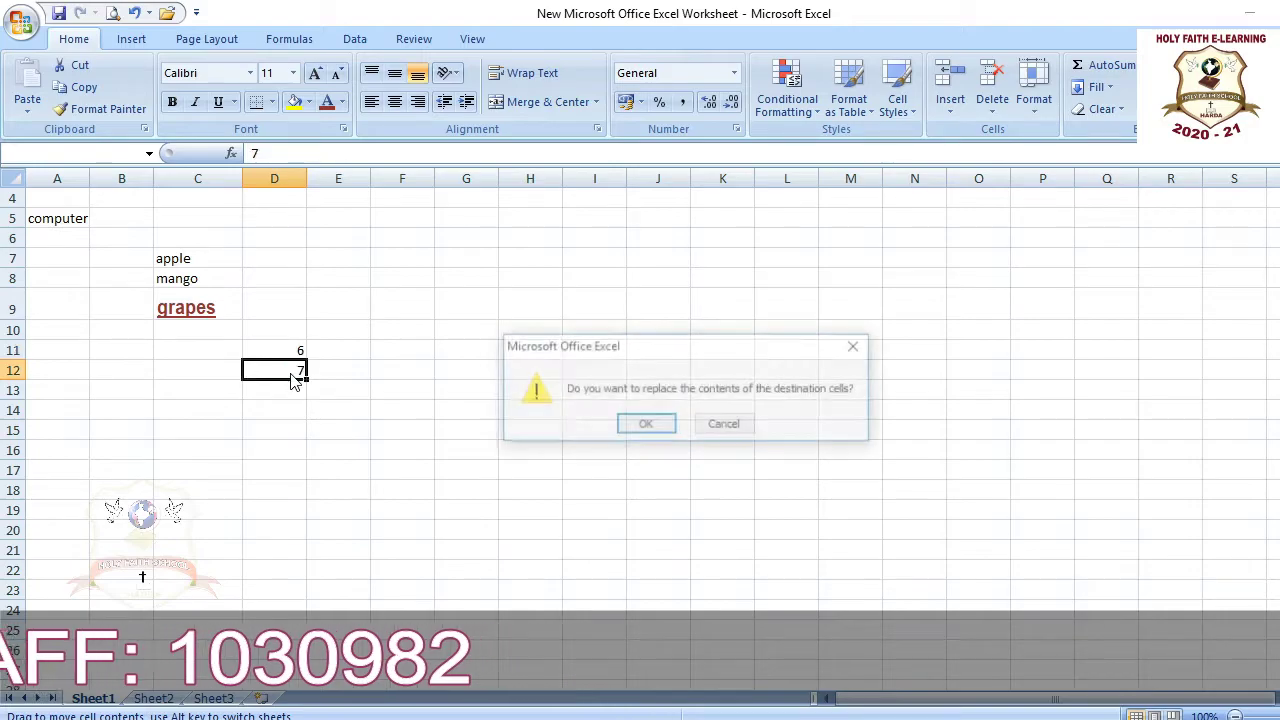
click(726, 430)
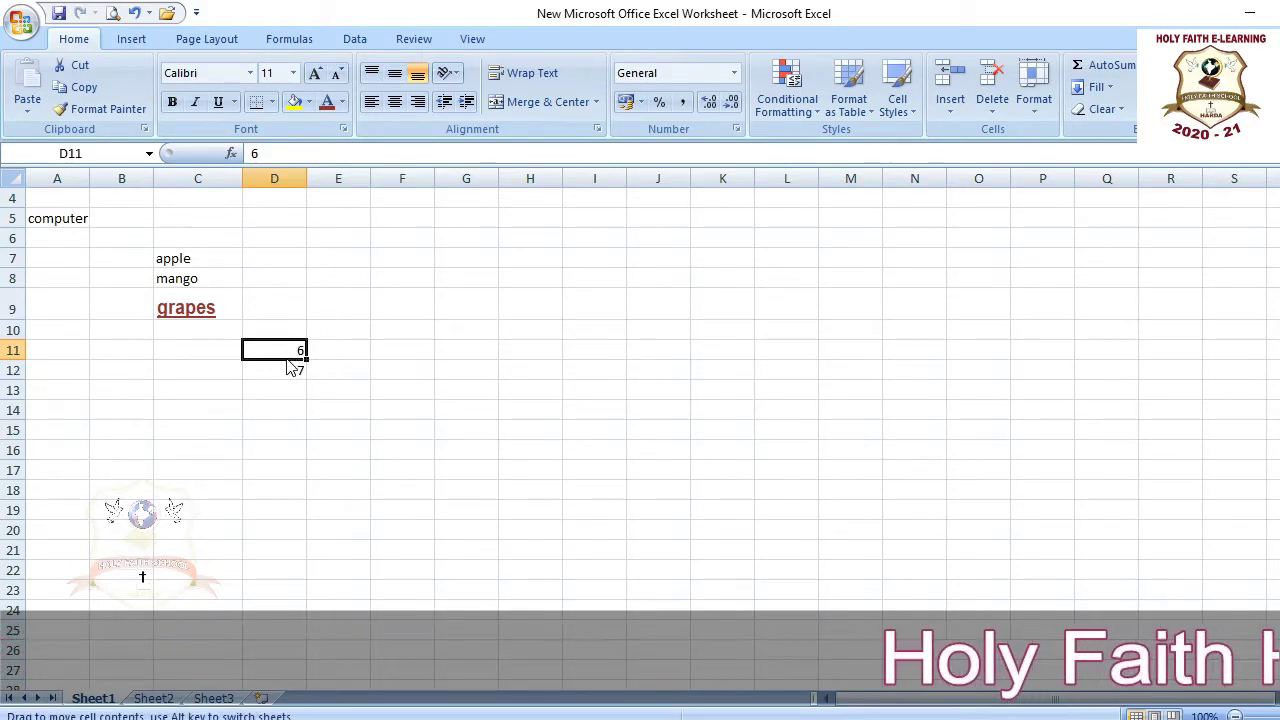
drag(293, 367, 289, 372)
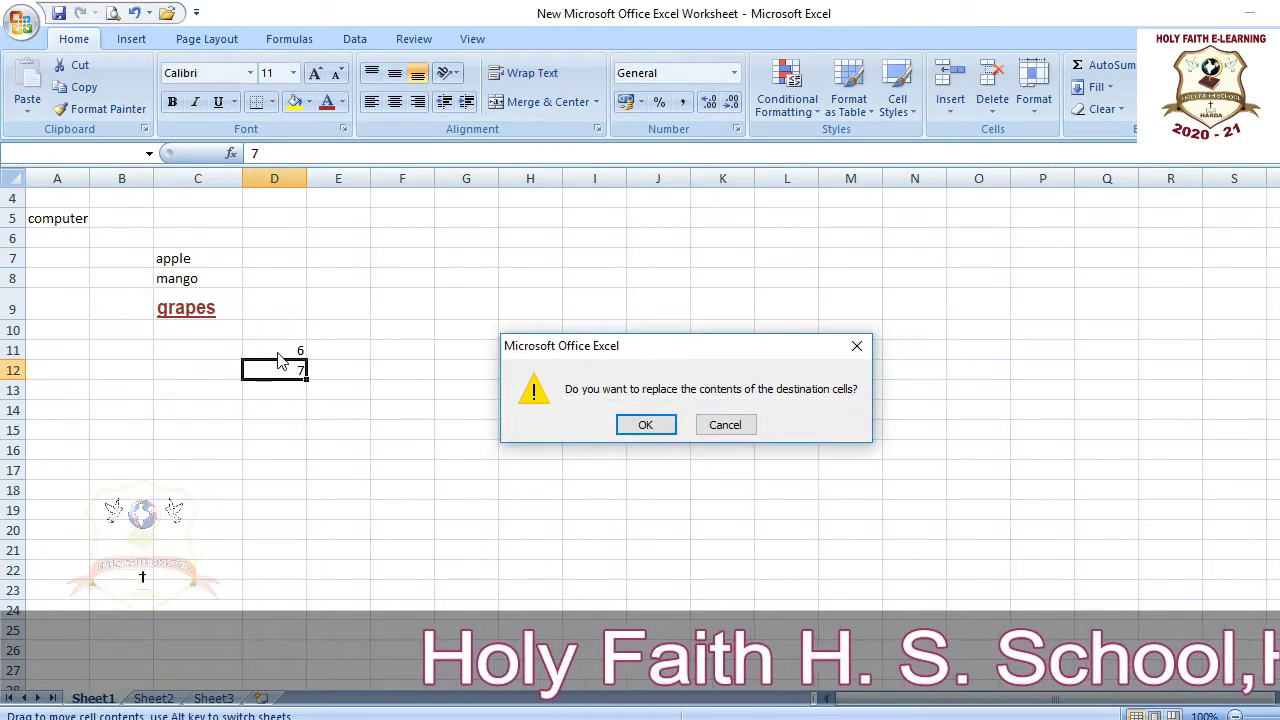
click(714, 428)
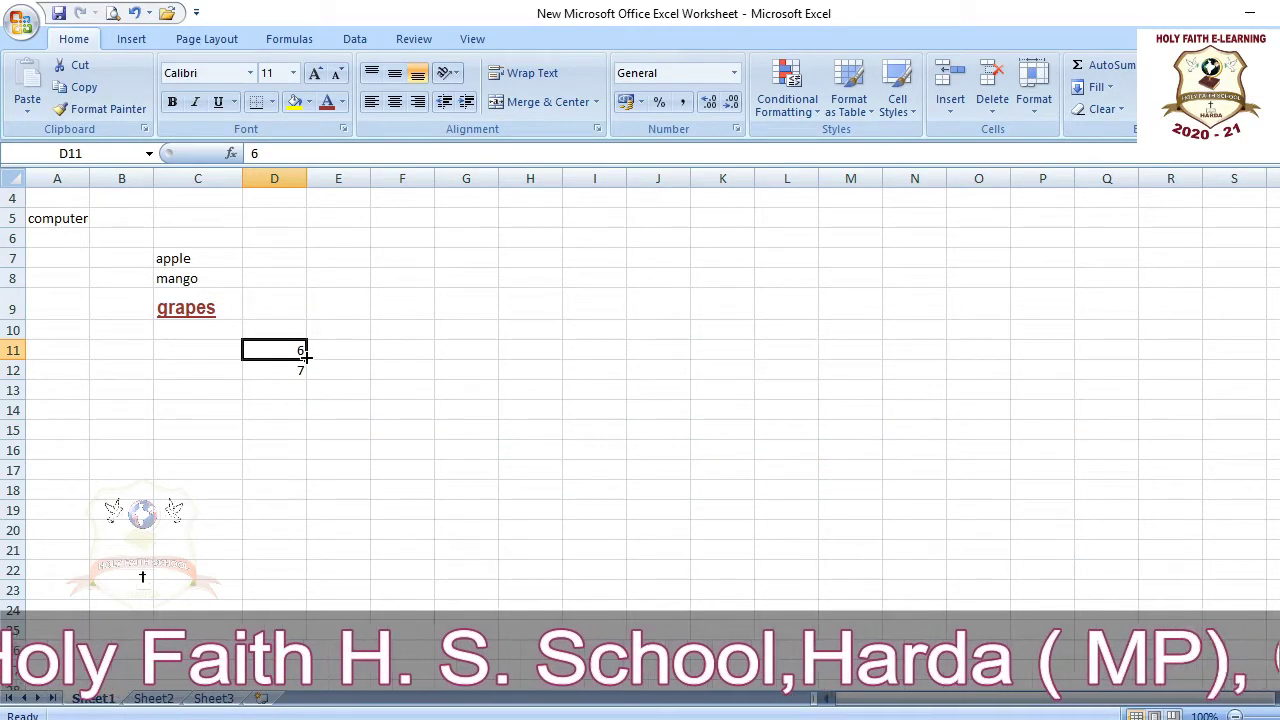
- Clear the number 6 from cell D11
mouse_move(303, 355)
mouse_down()
mouse_move(305, 376)
mouse_move(306, 342)
mouse_up()
click(337, 353)
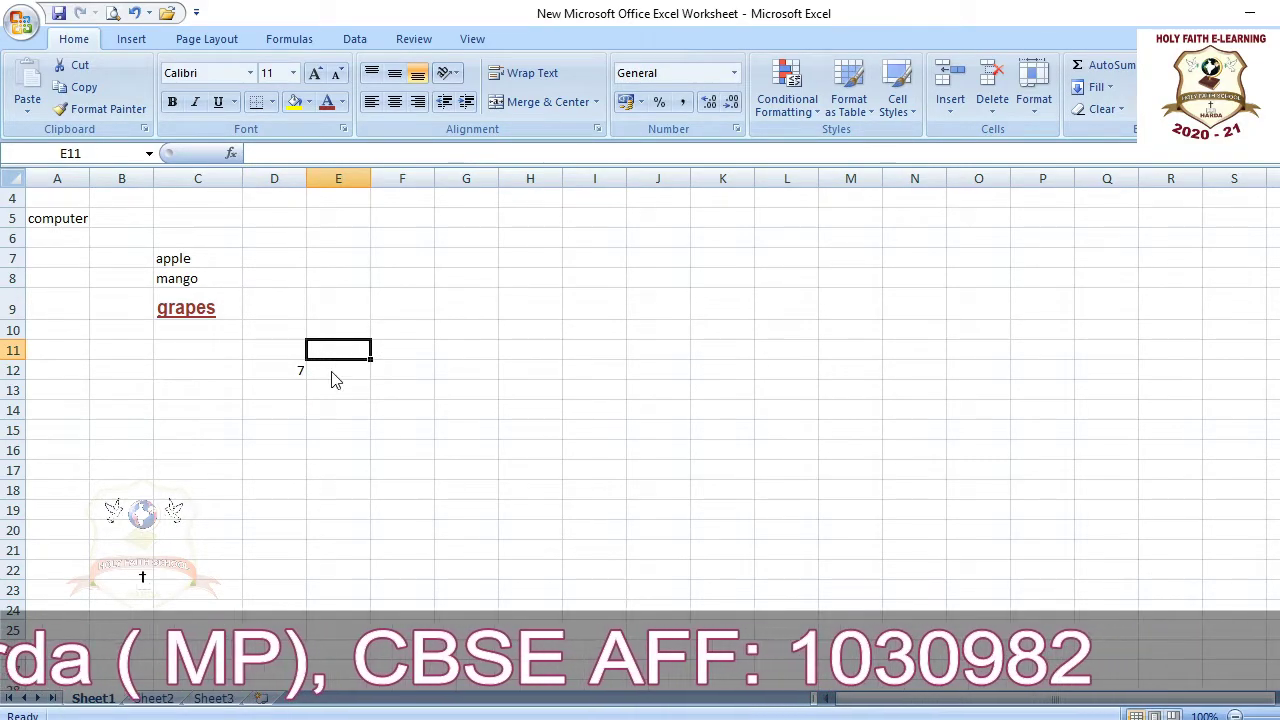
key(BackSpace)
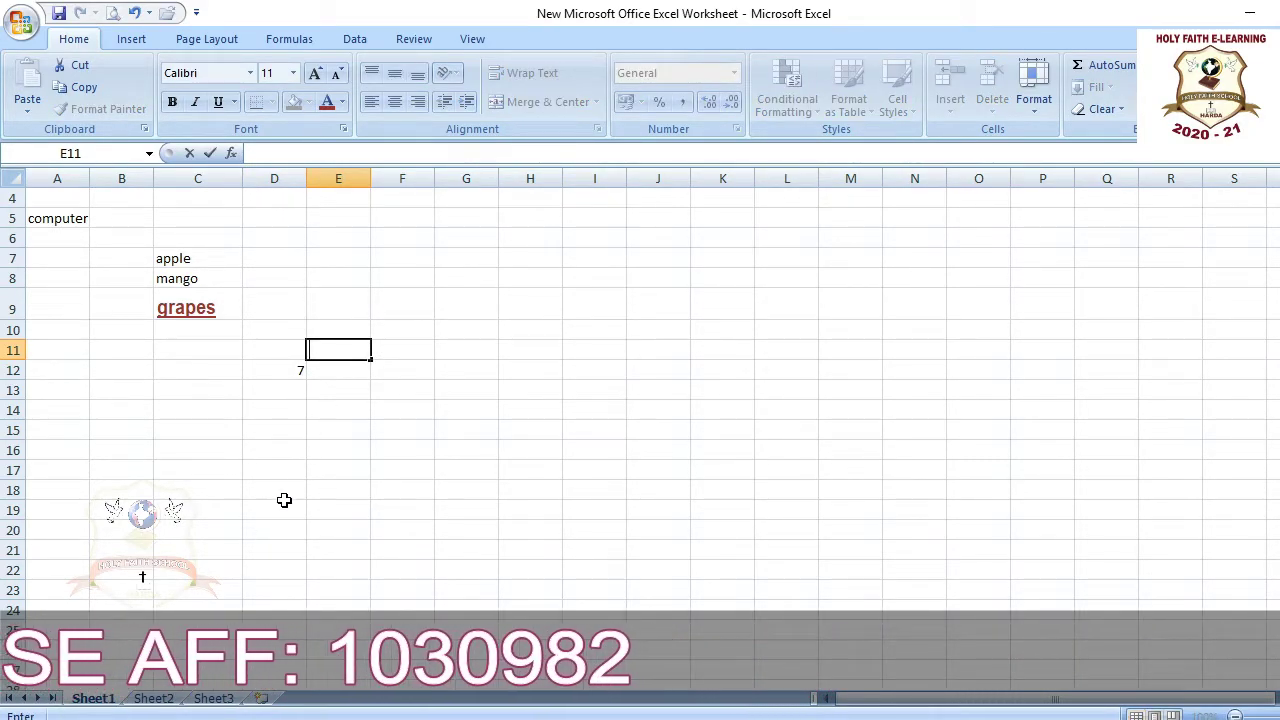
key(Escape)
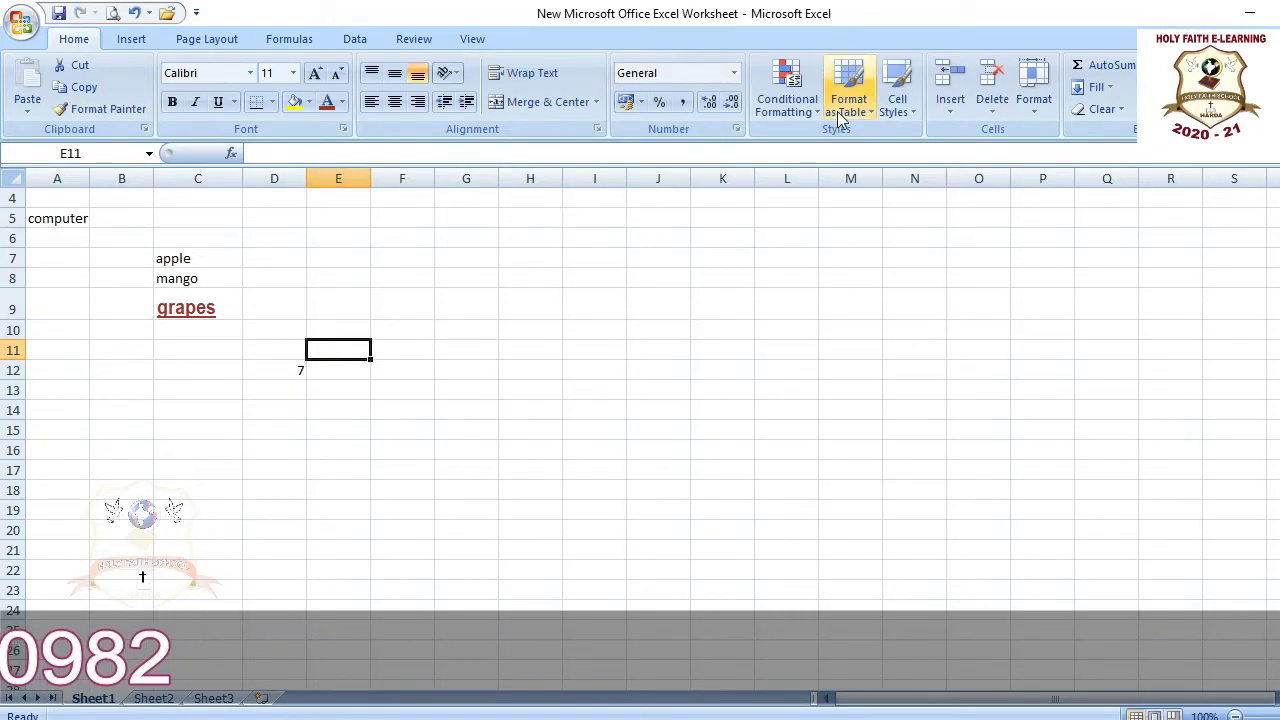
- Enter the number 8 in H10 and the number 9 in H11
click(520, 331)
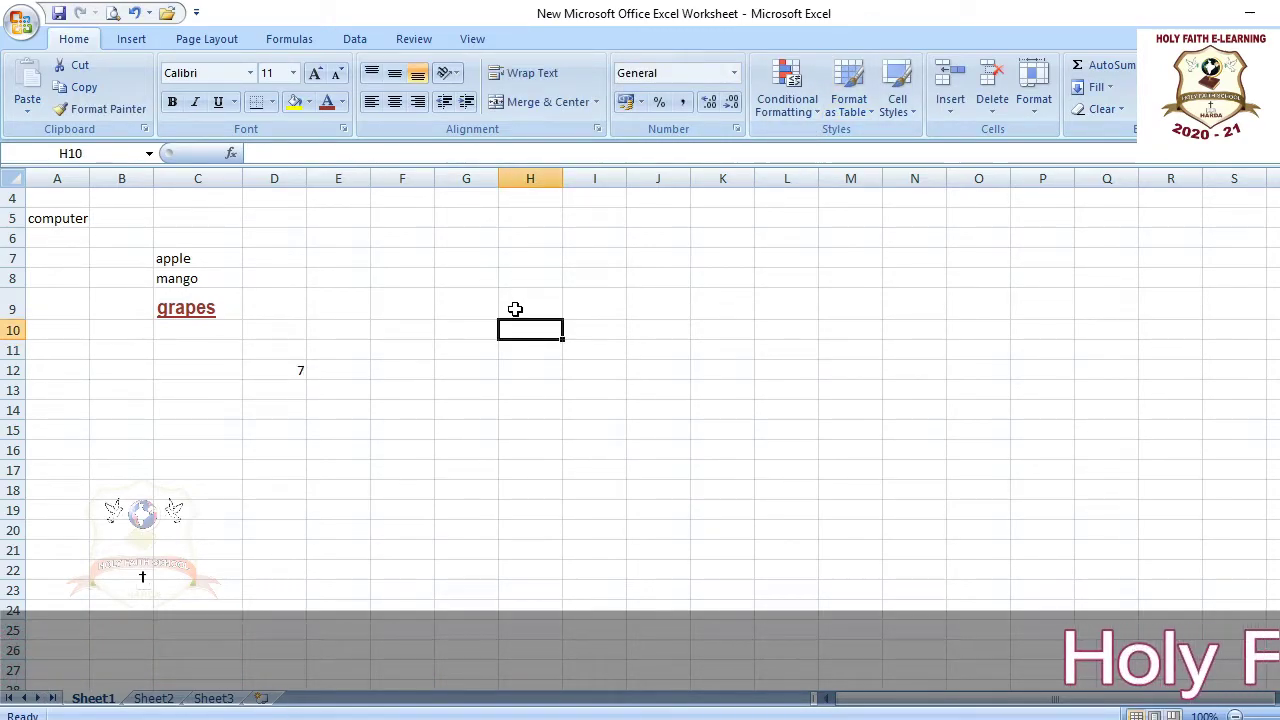
text(8)
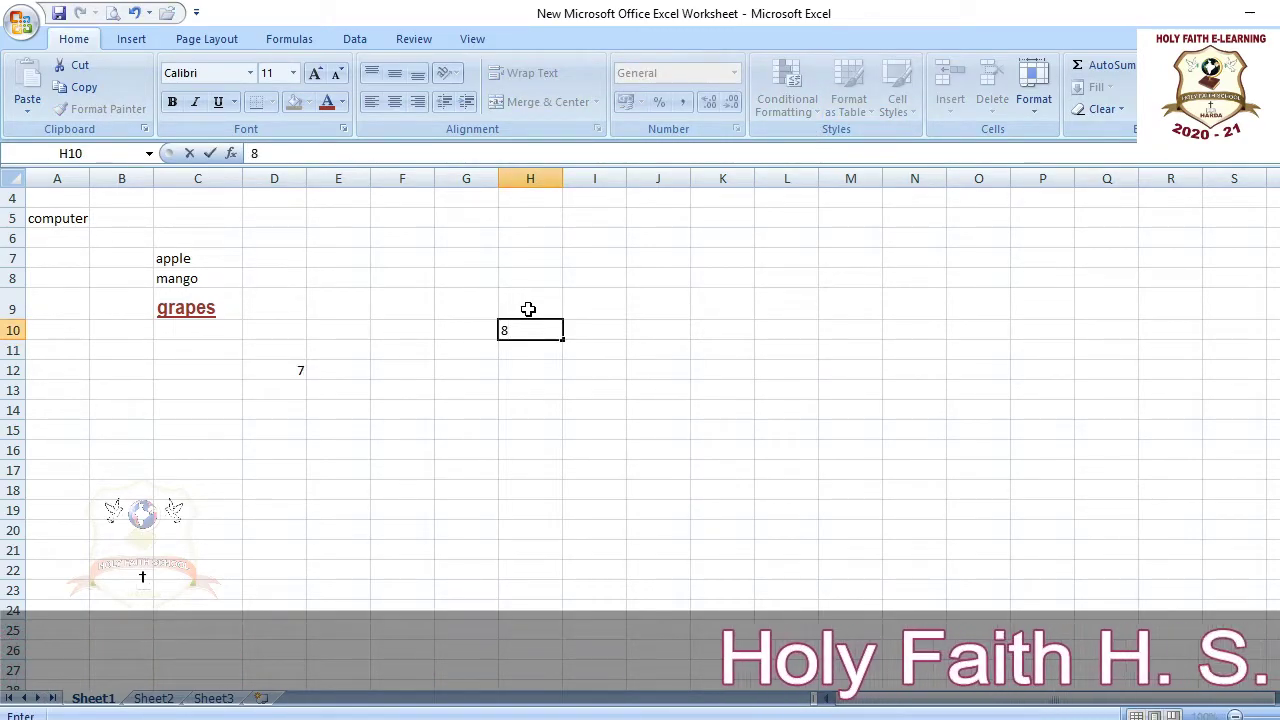
click(507, 370)
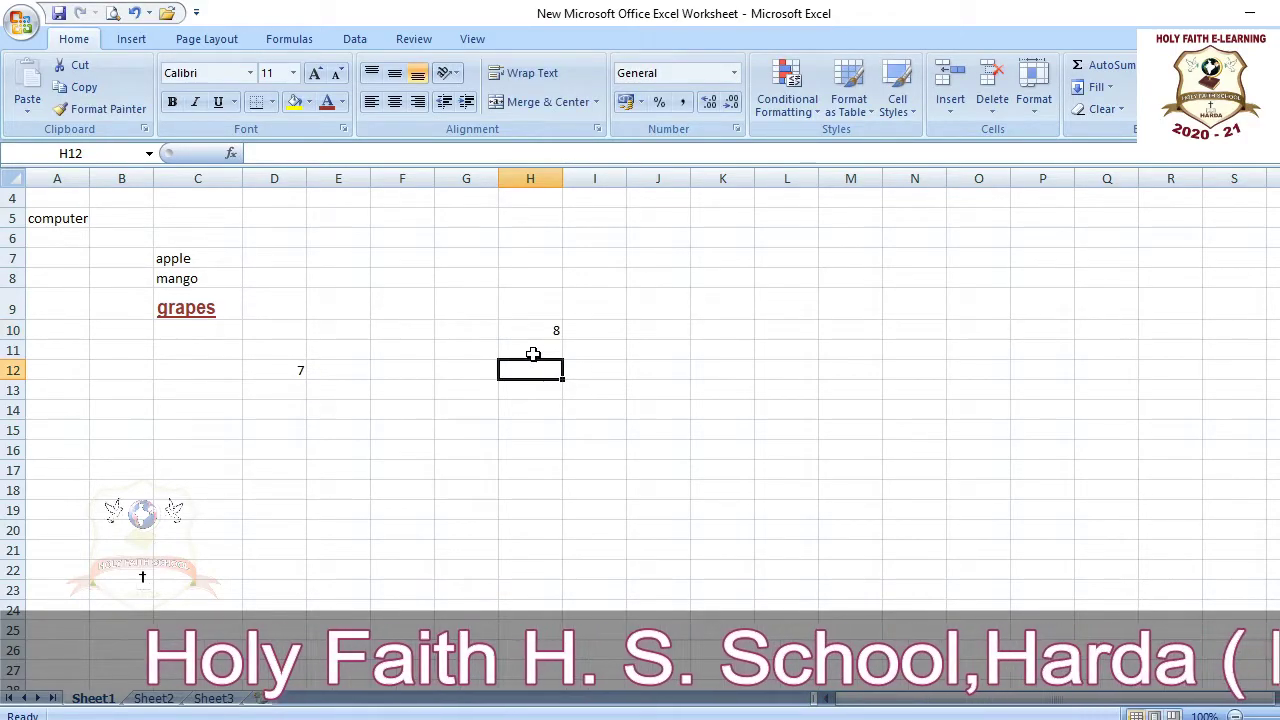
click(532, 352)
text(9)
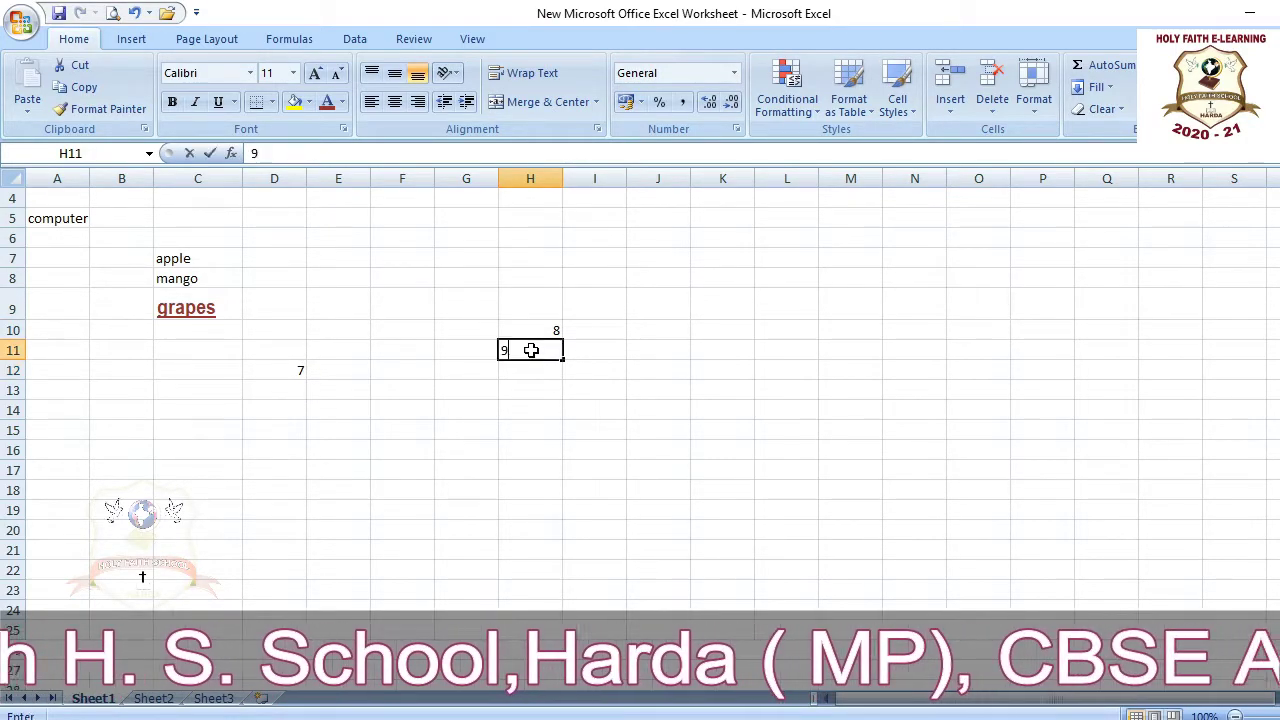
click(622, 348)
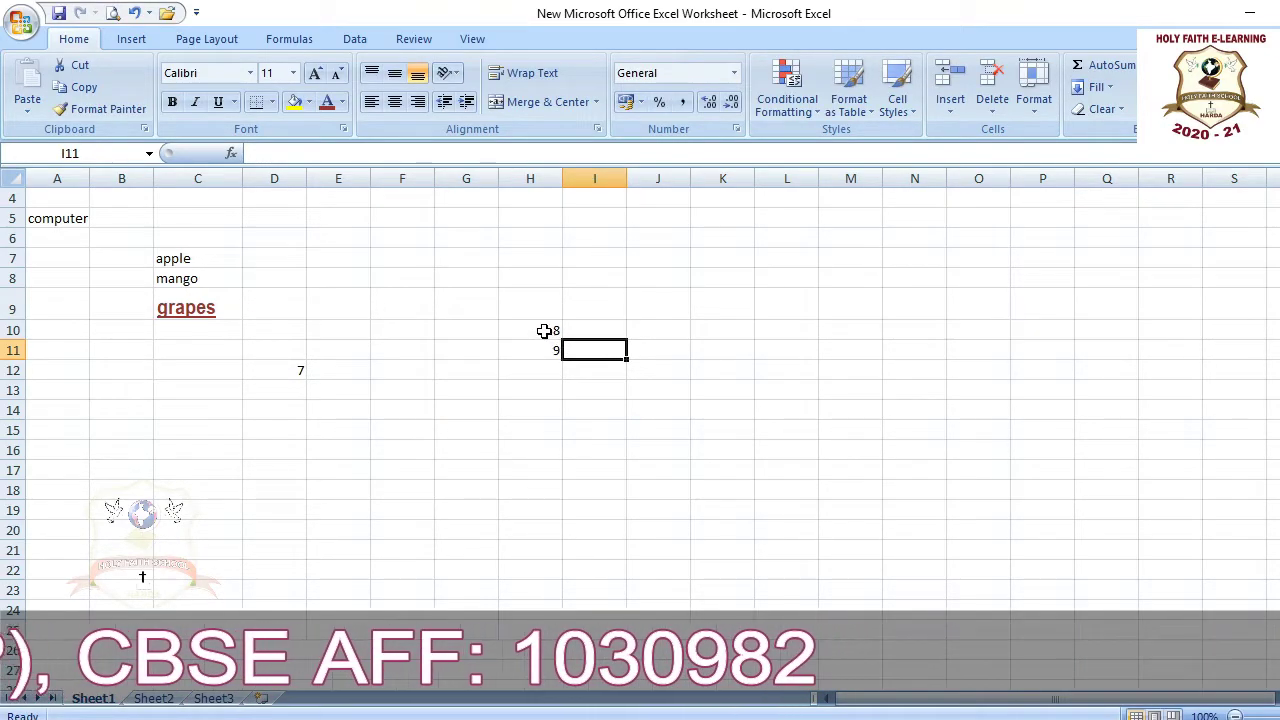
click(544, 331)
drag(544, 333, 556, 352)
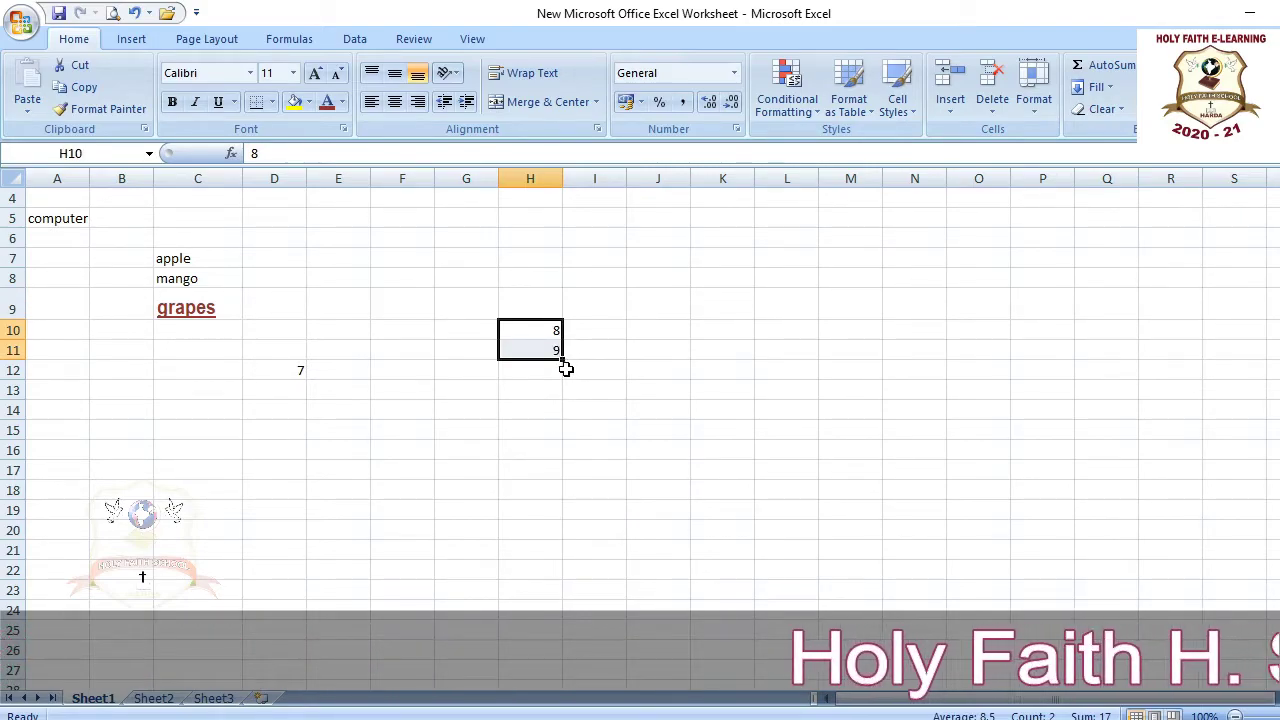
click(563, 367)
drag(563, 367, 569, 480)
- Extend the number series from H10:H11 down to H14 so it runs from 8 to 12
click(523, 329)
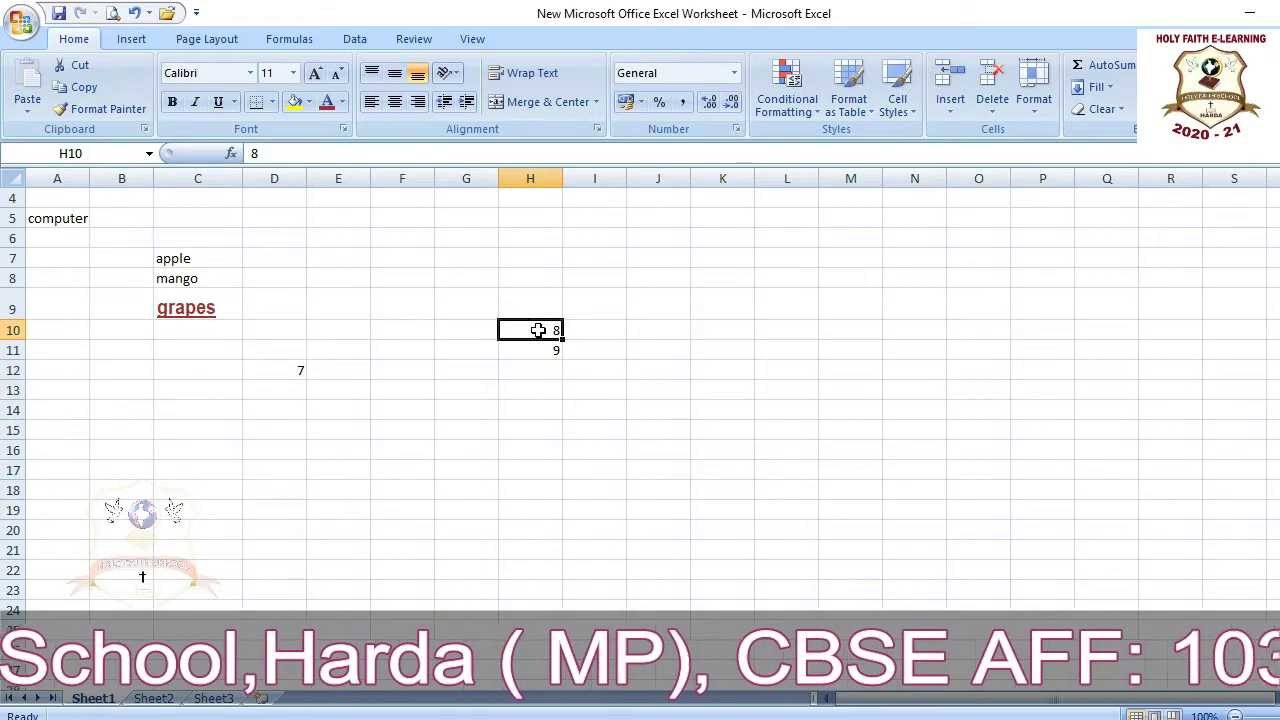
drag(547, 346, 551, 329)
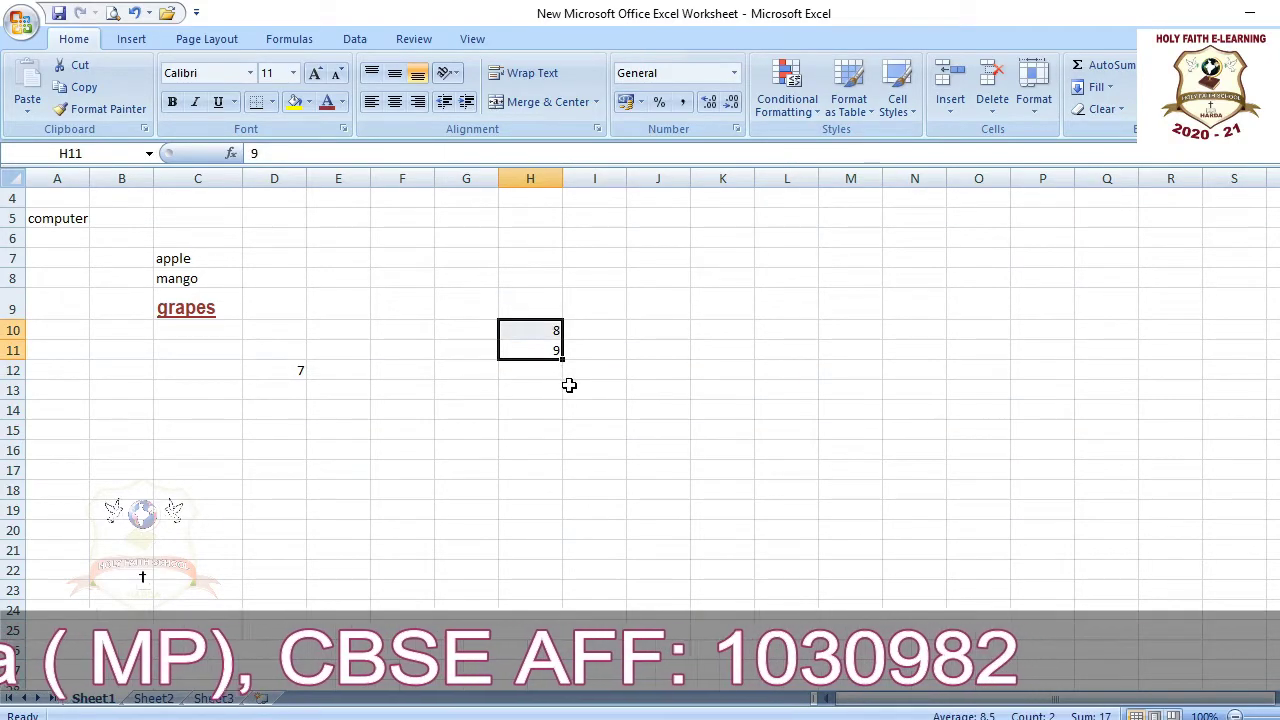
drag(563, 360, 565, 412)
click(578, 568)
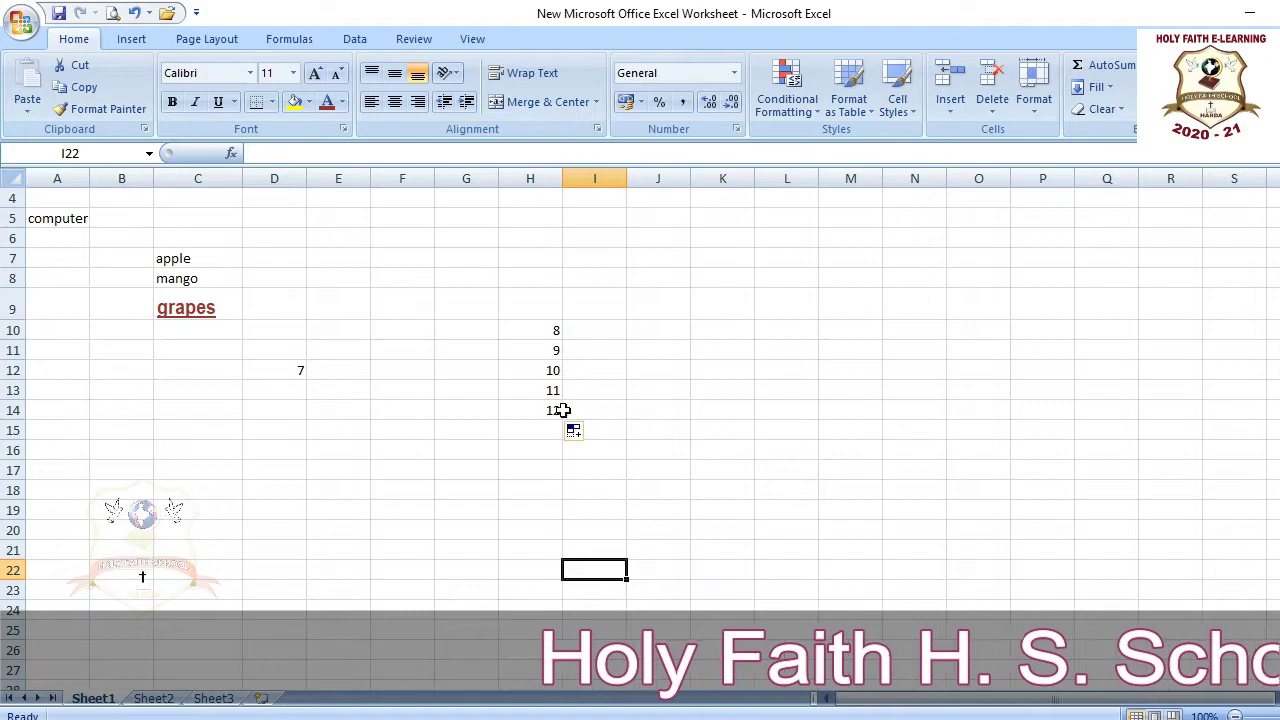
- Enter the number 9 in J10 and the number 10 in J11
click(650, 328)
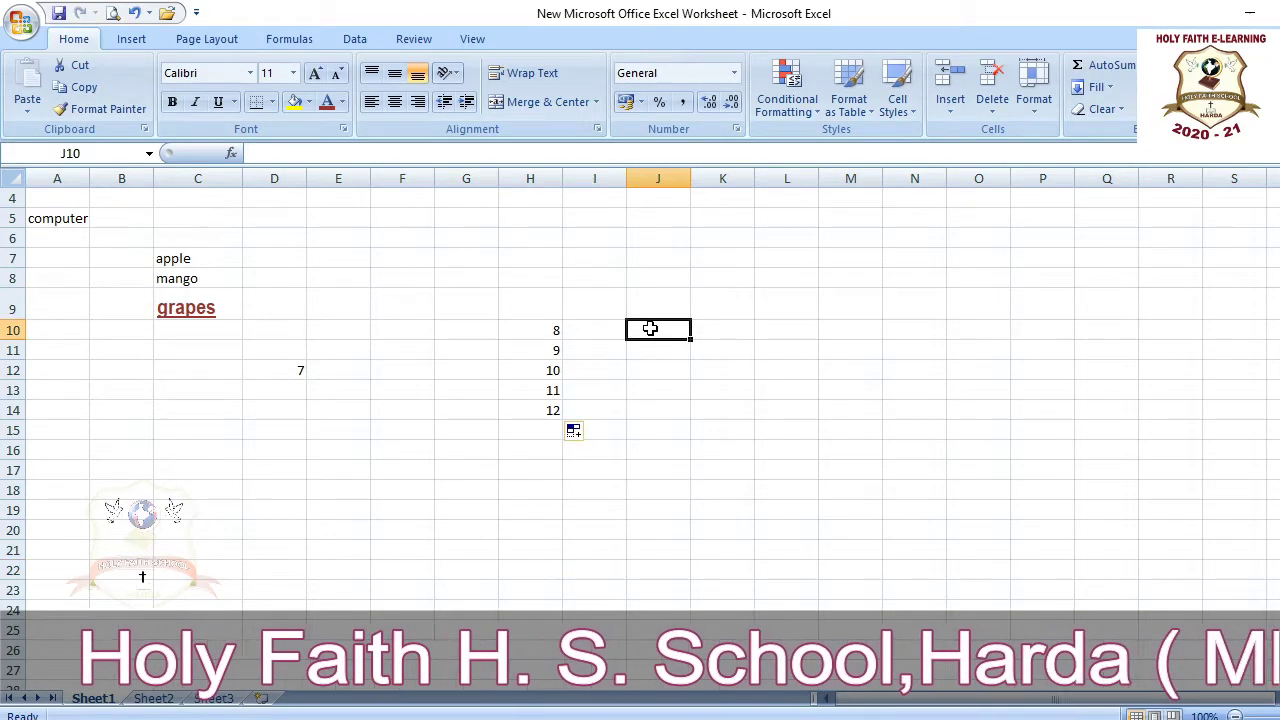
text(9)
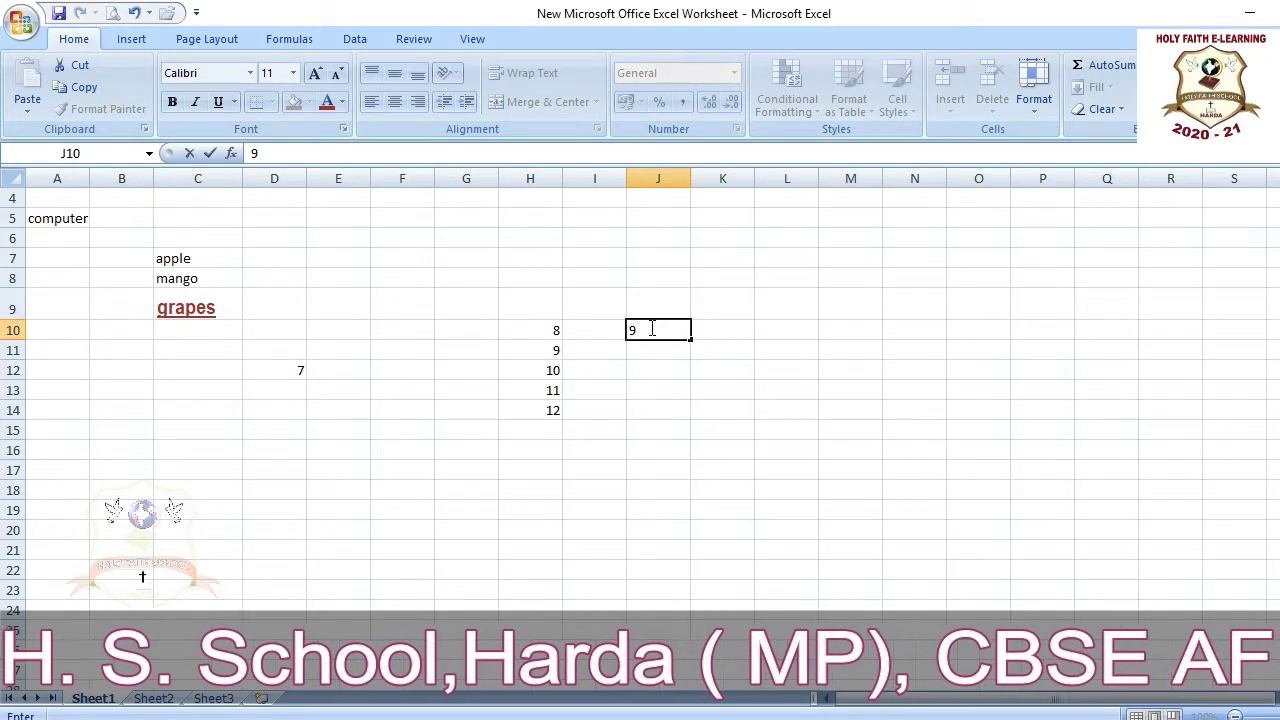
key(Return)
text(10)
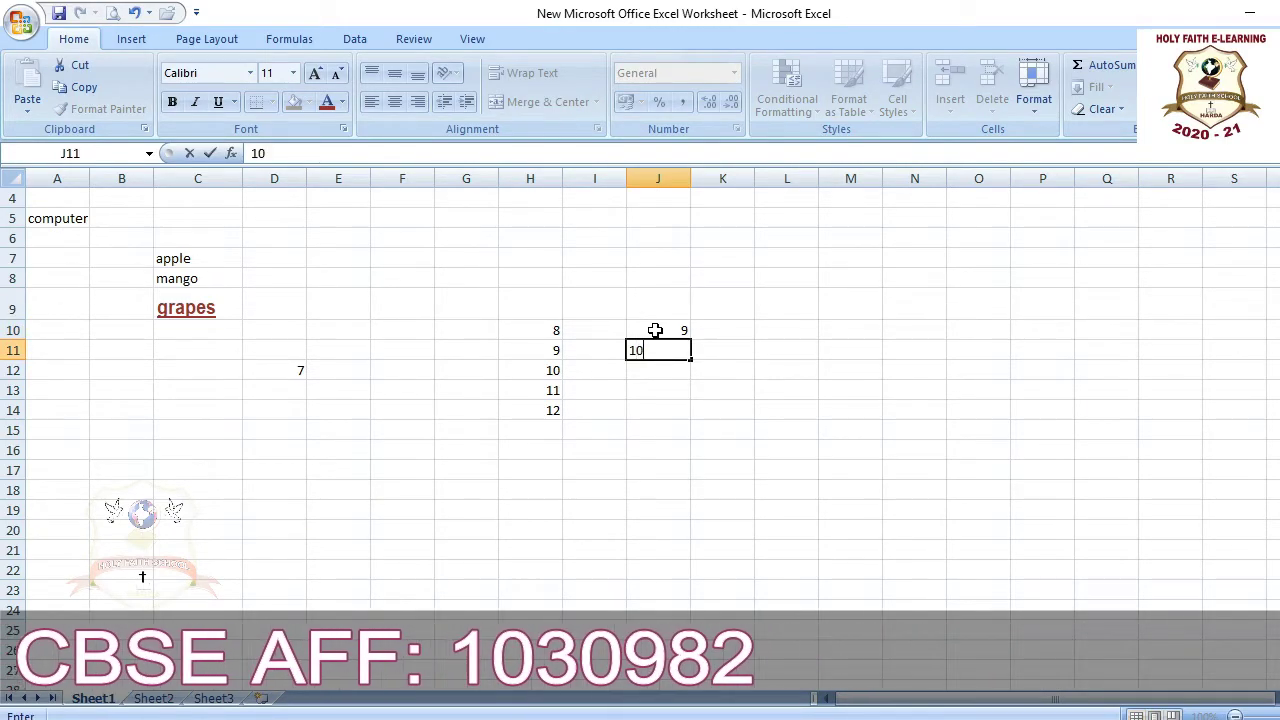
click(769, 317)
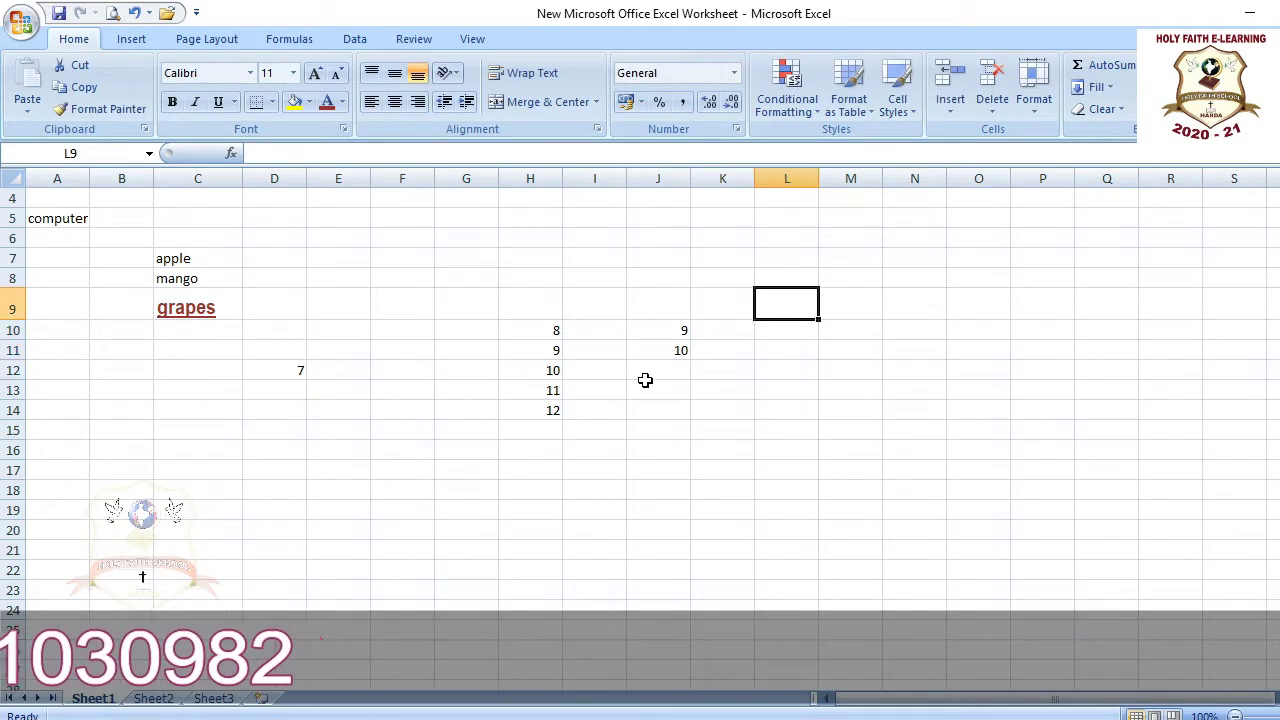
- Extend the number series from J10:J11 down to J26 so it runs from 9 to 25
click(669, 329)
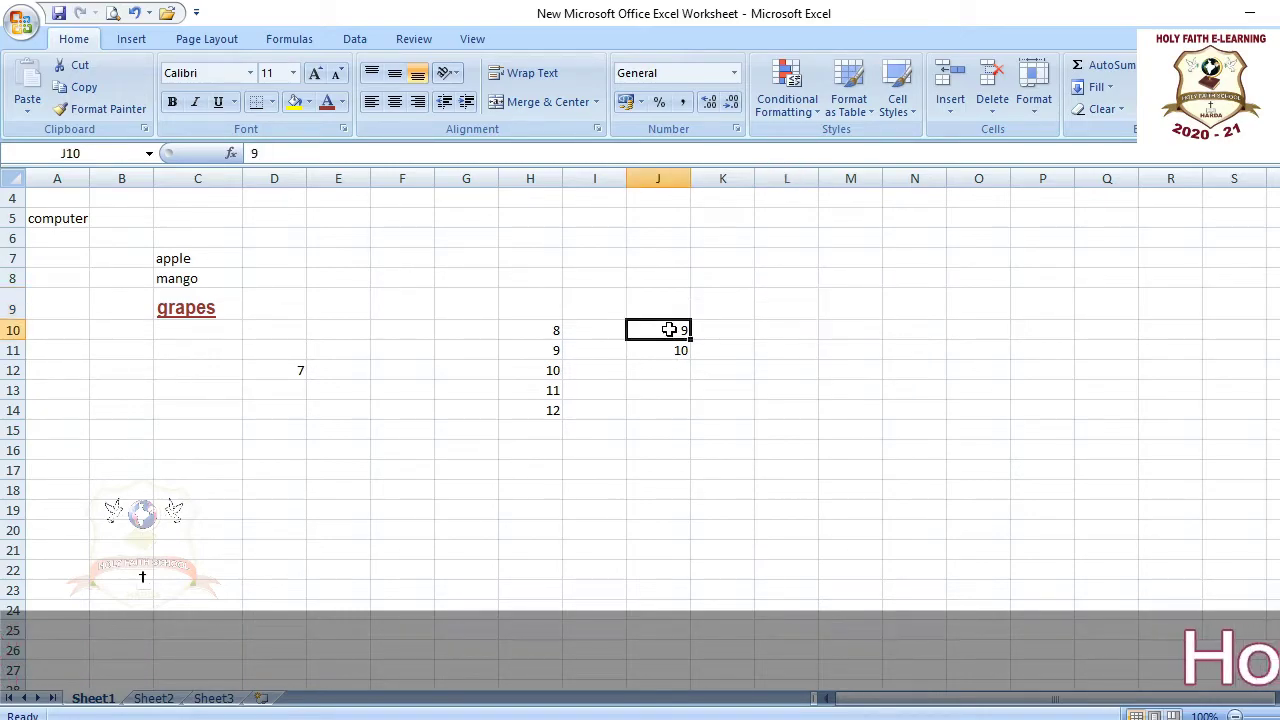
drag(676, 350, 678, 352)
click(705, 424)
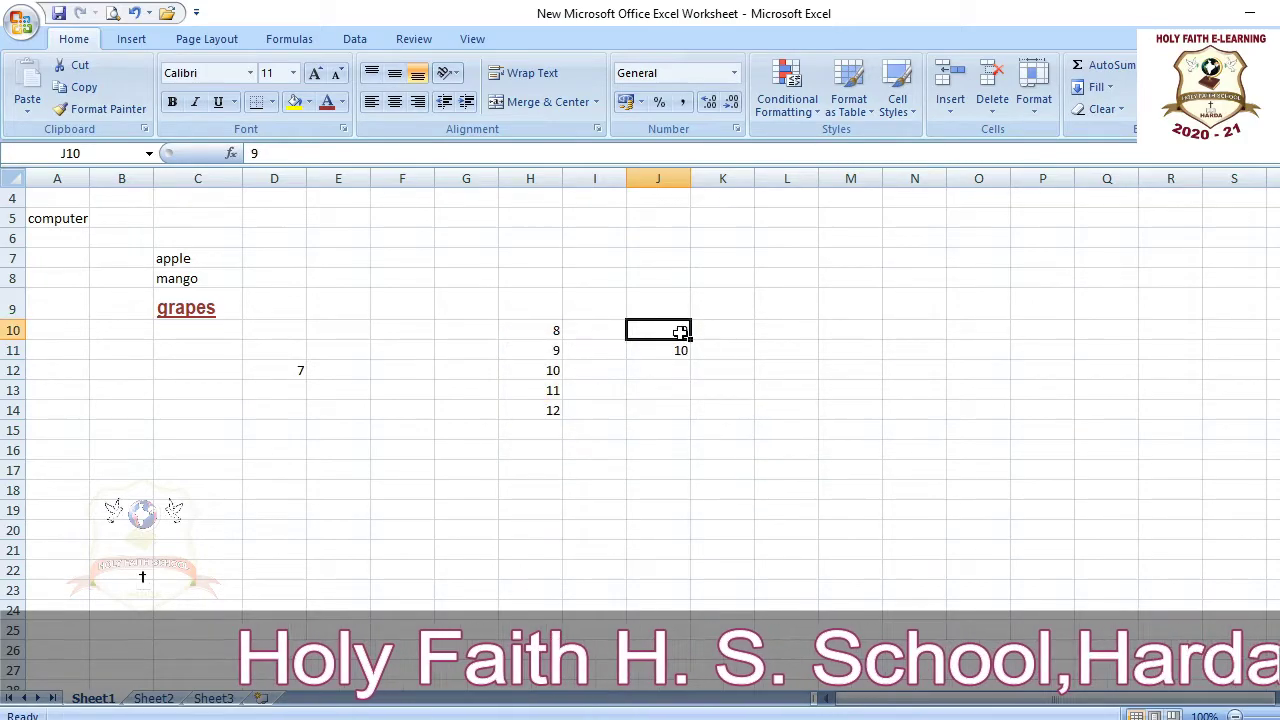
drag(674, 332, 678, 352)
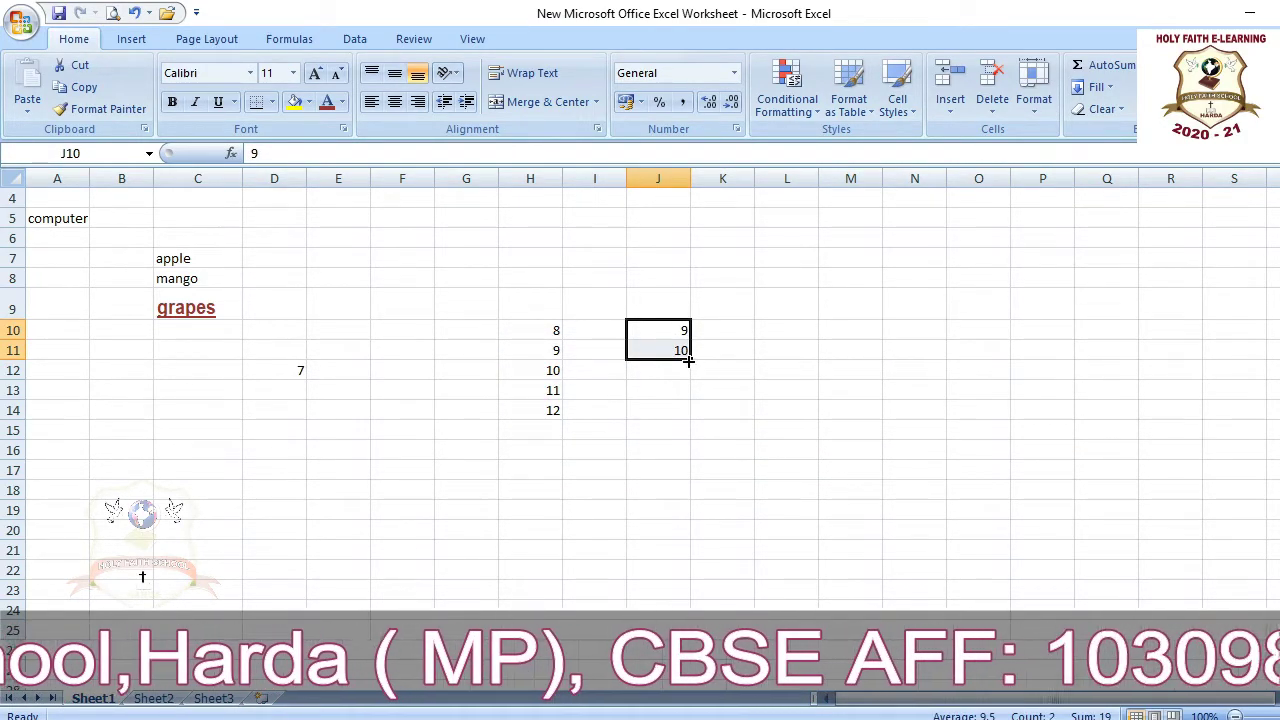
drag(688, 370, 706, 651)
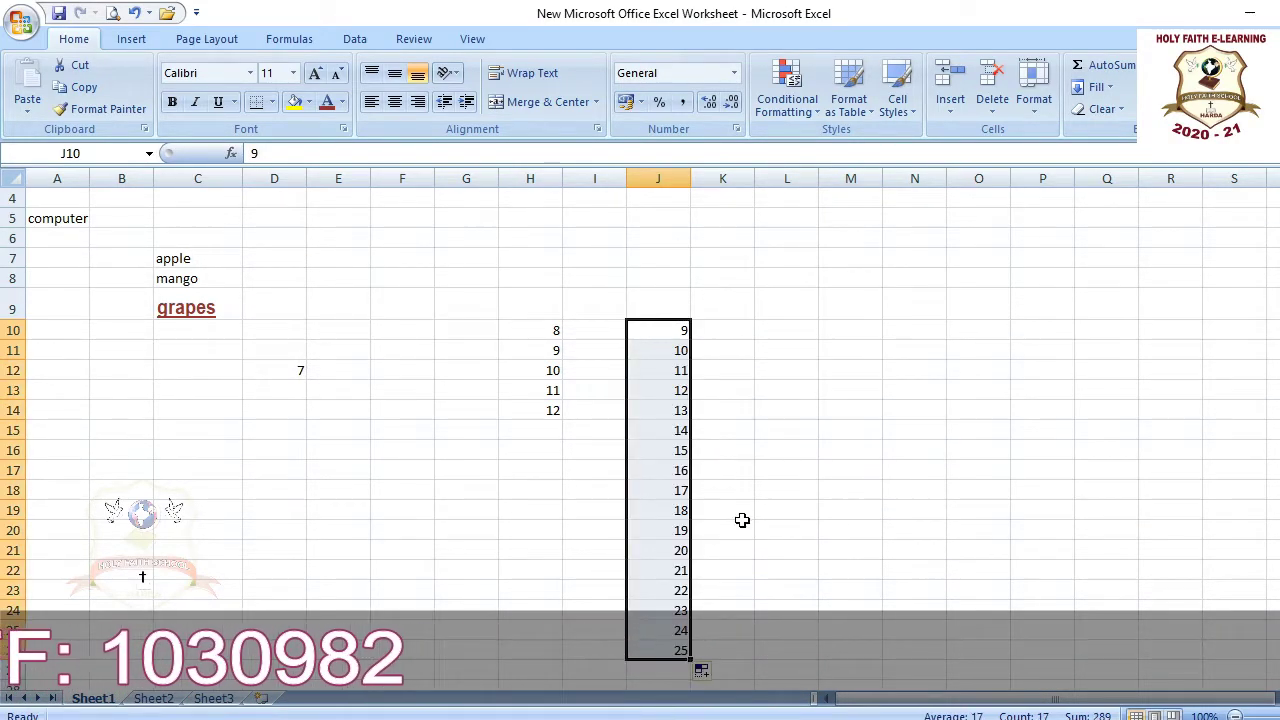
drag(741, 522, 737, 507)
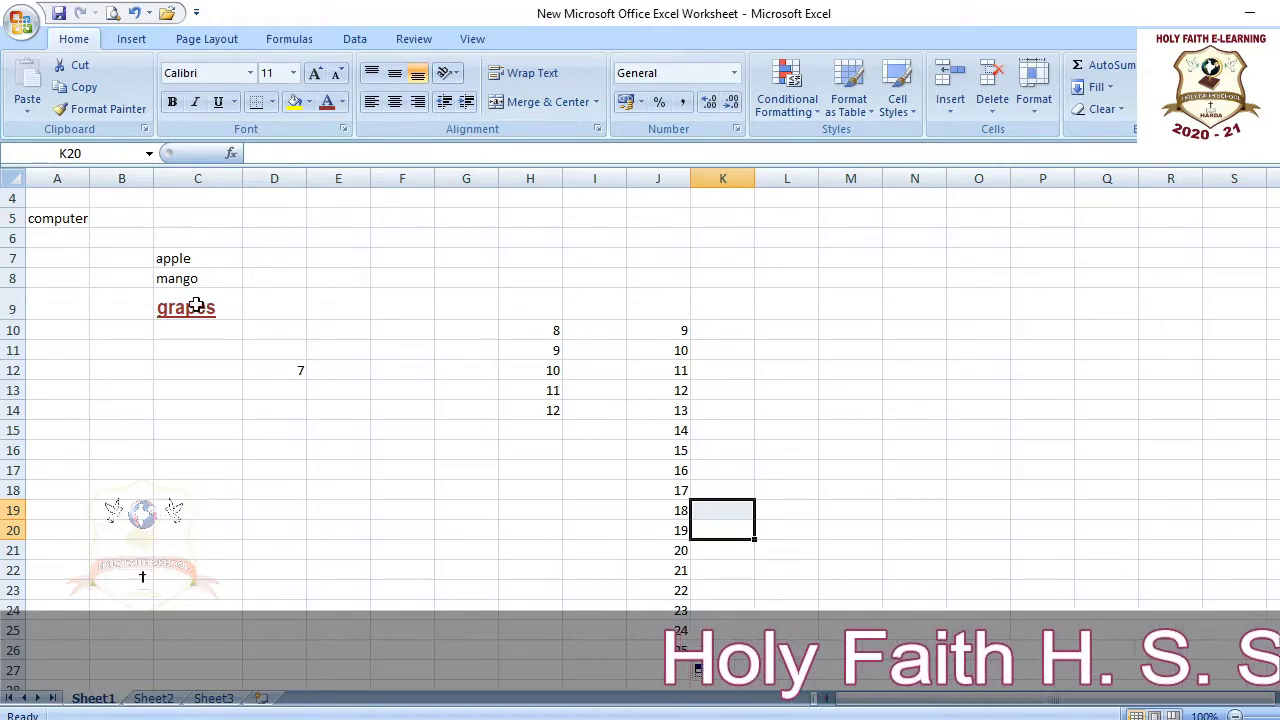
- Apply All Borders to the cell range C6:C10 around the fruit names
click(167, 240)
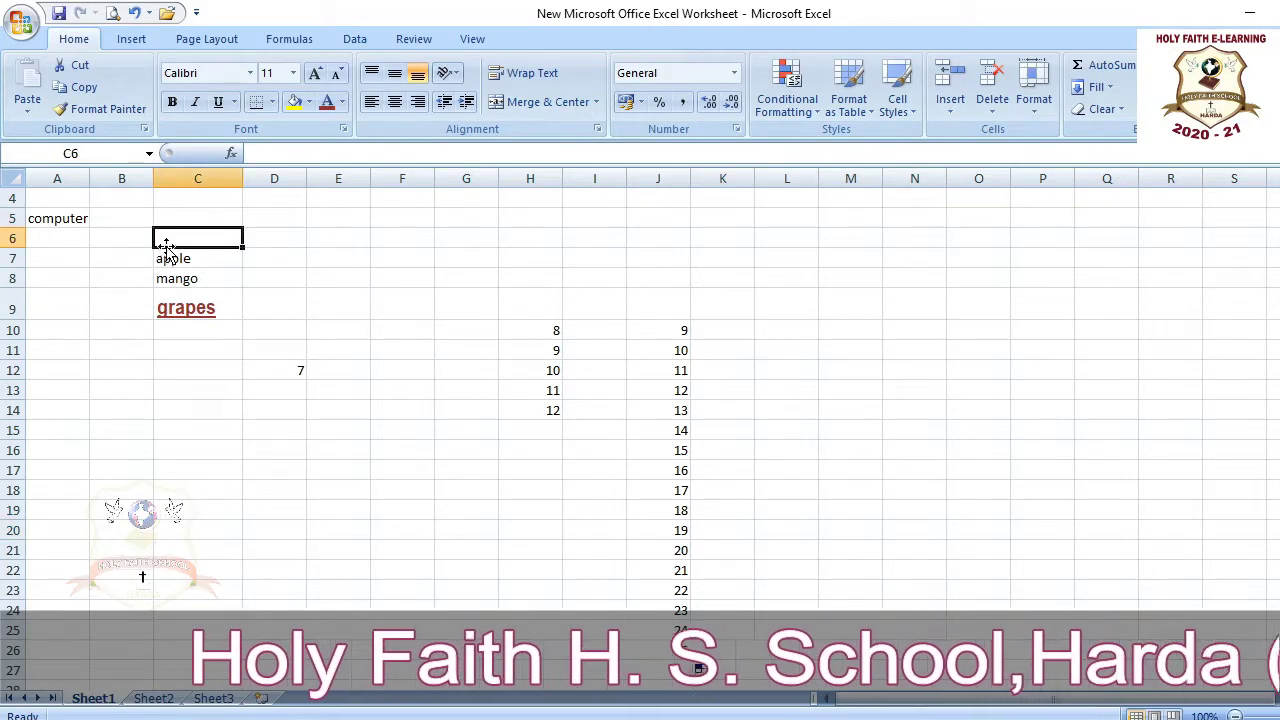
drag(167, 240, 167, 330)
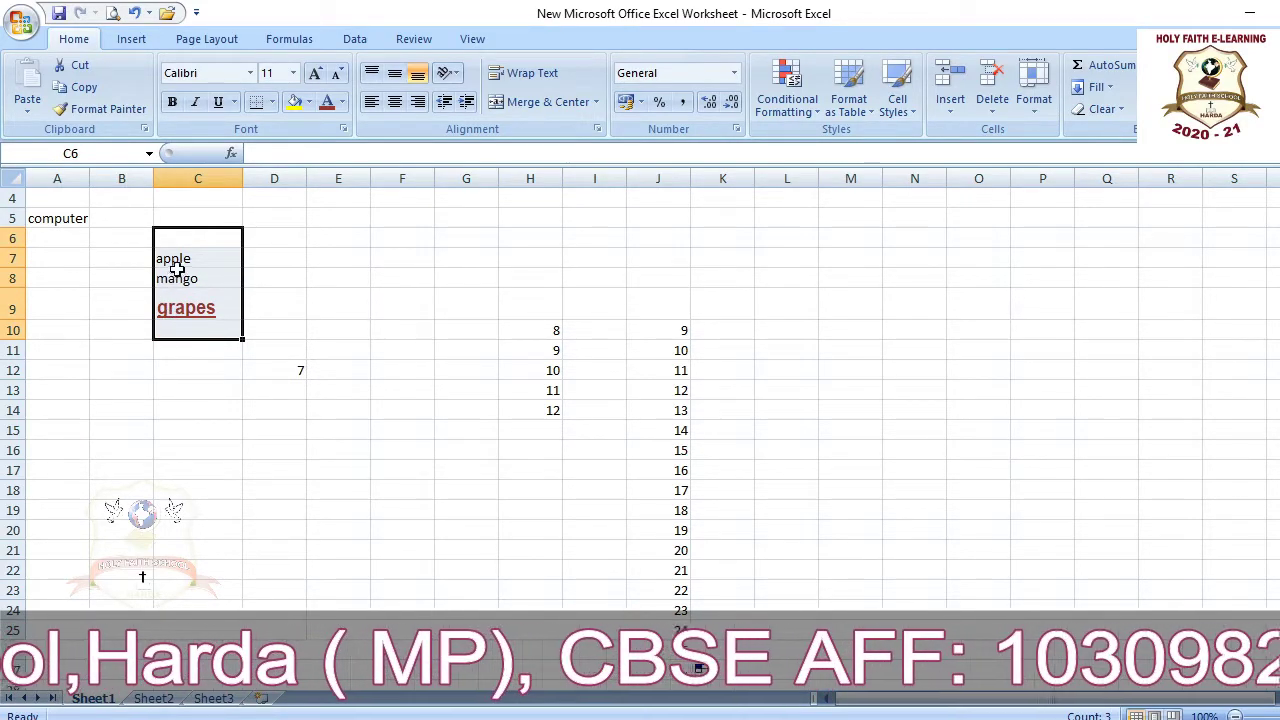
click(272, 103)
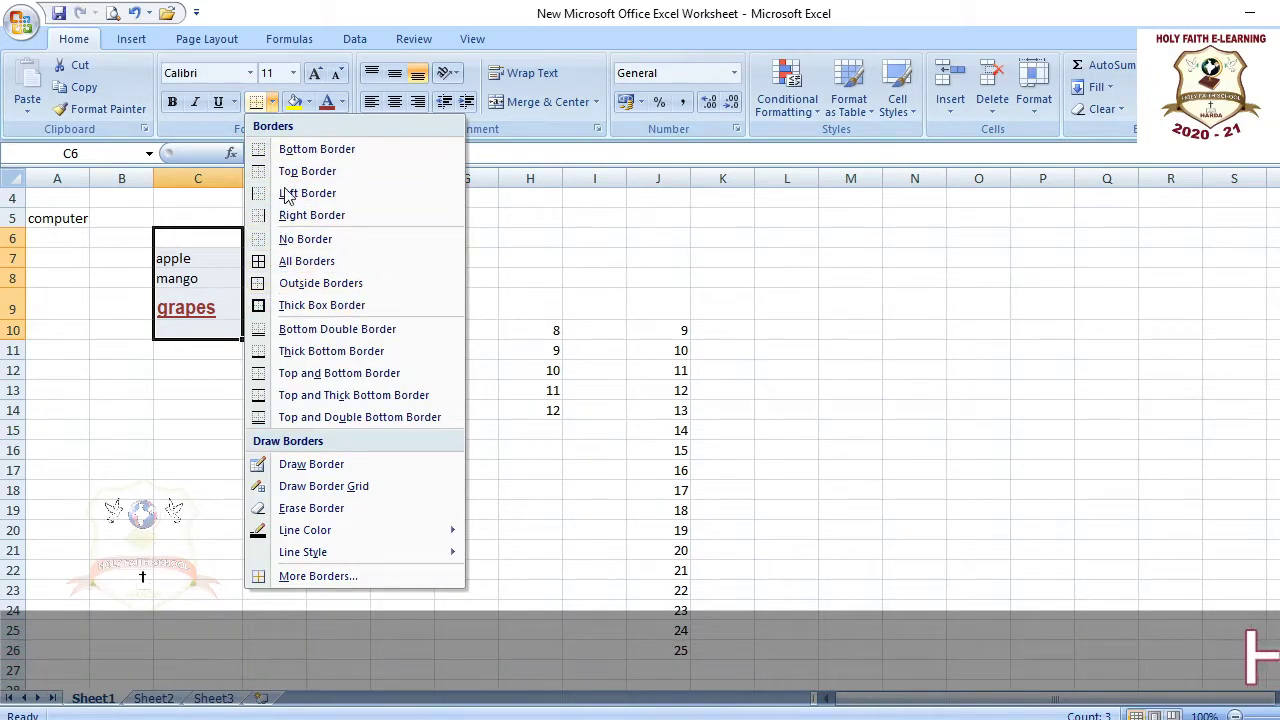
click(291, 264)
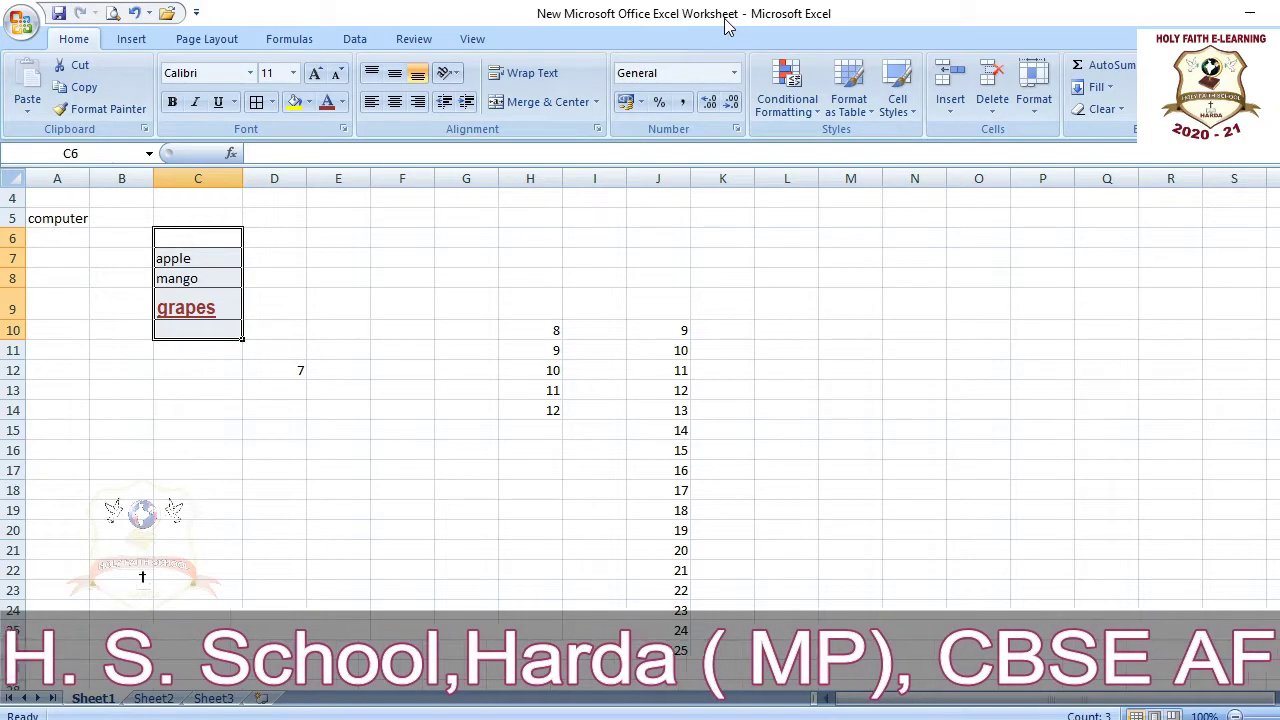
- Save the workbook under its existing file name
click(22, 26)
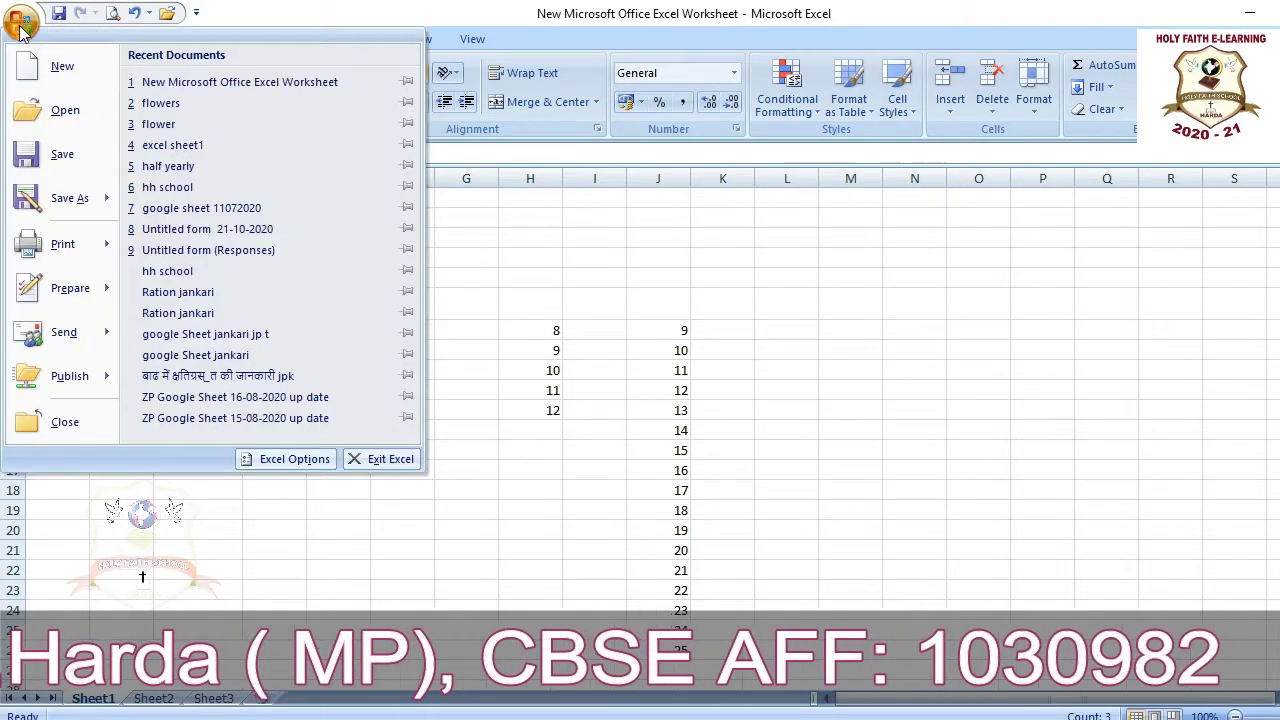
click(55, 155)
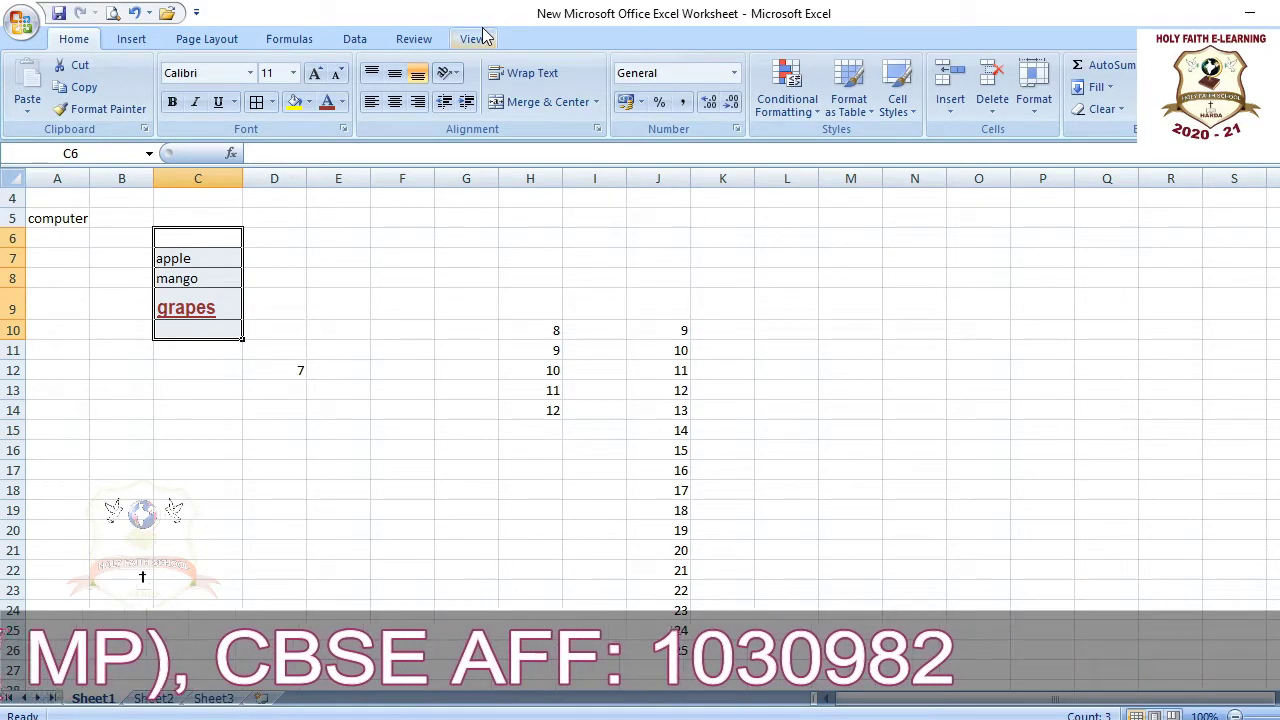
click(19, 27)
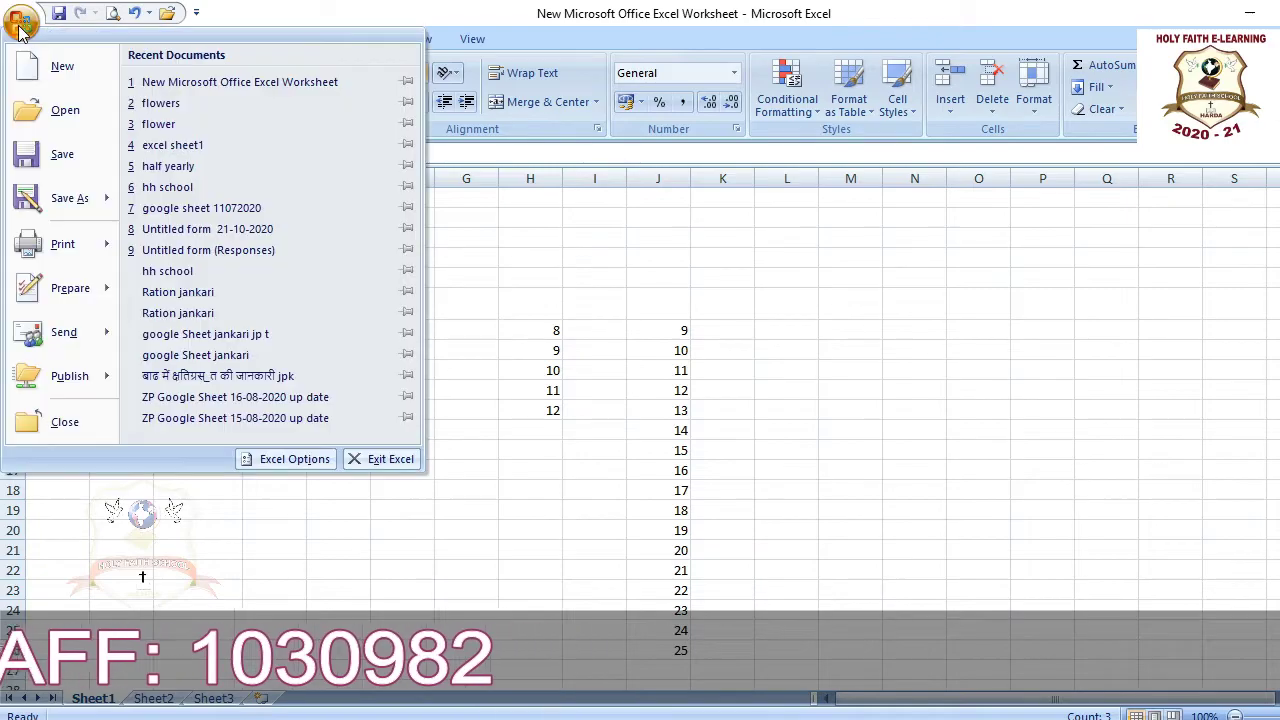
mouse_move(30, 205)
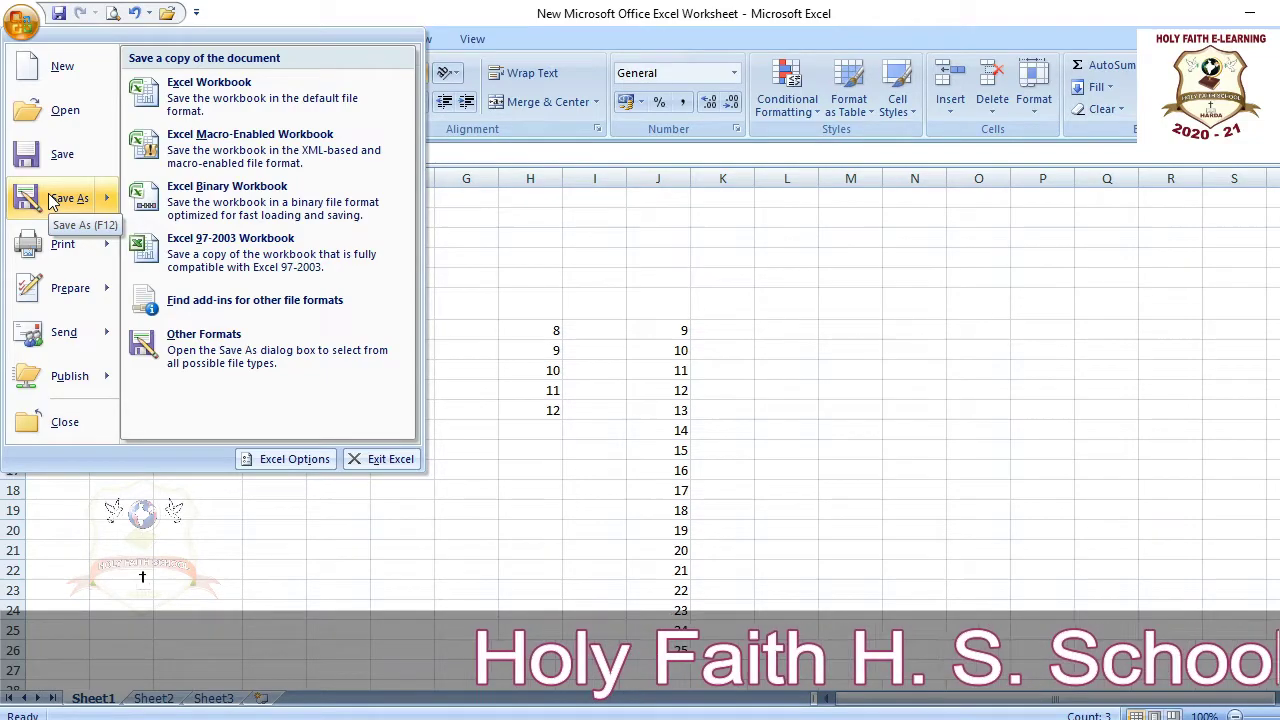
key(Escape)
key(Escape)
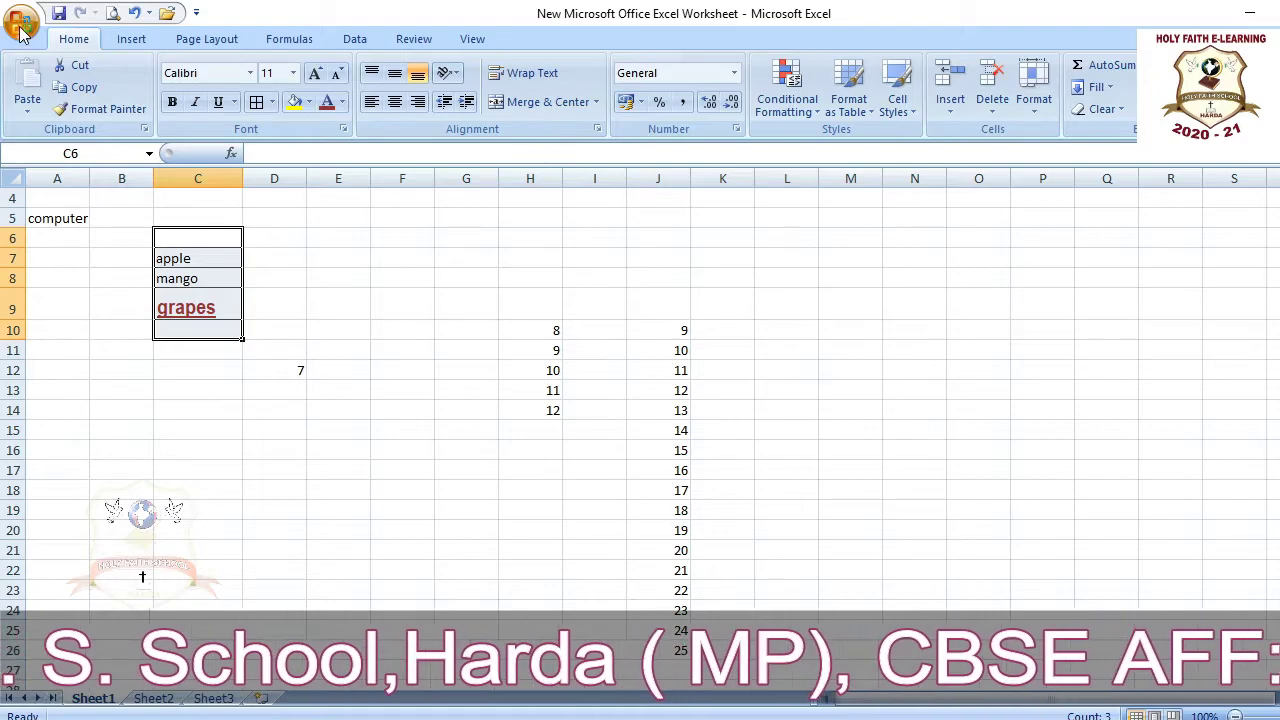
- Save a copy of the workbook to the Desktop as an Excel Workbook named fruits
key(F12)
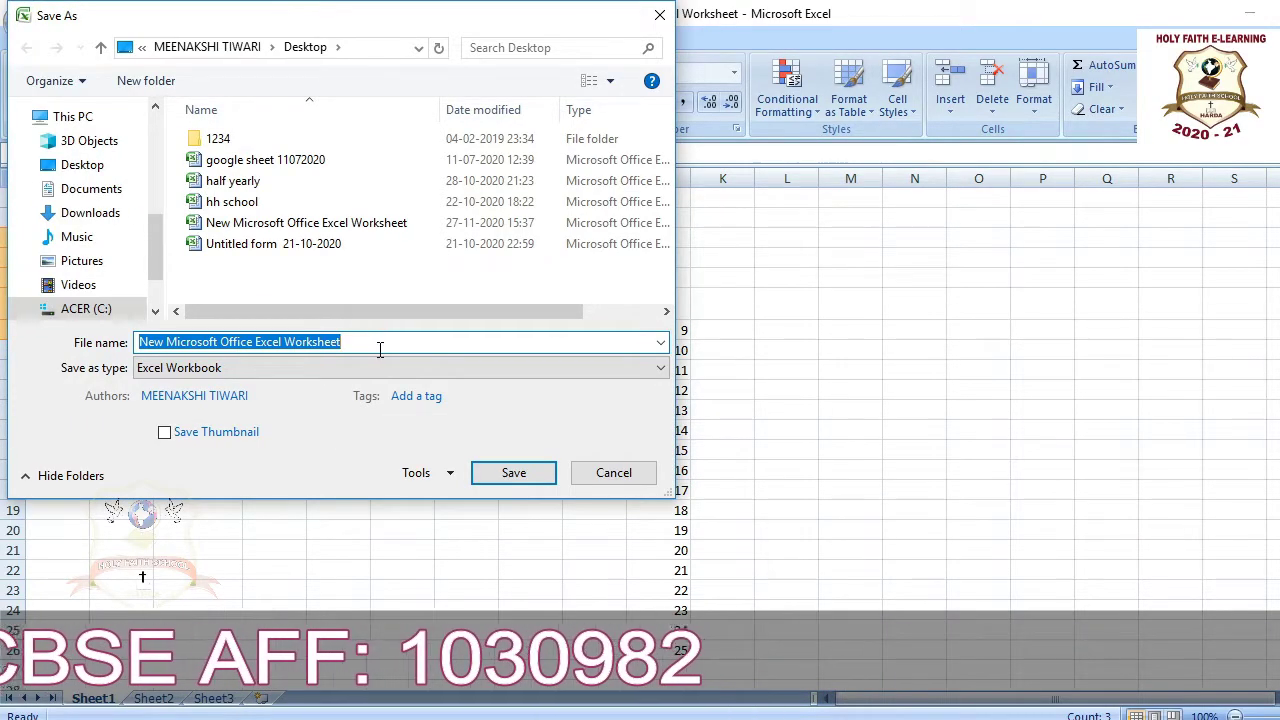
key(BackSpace)
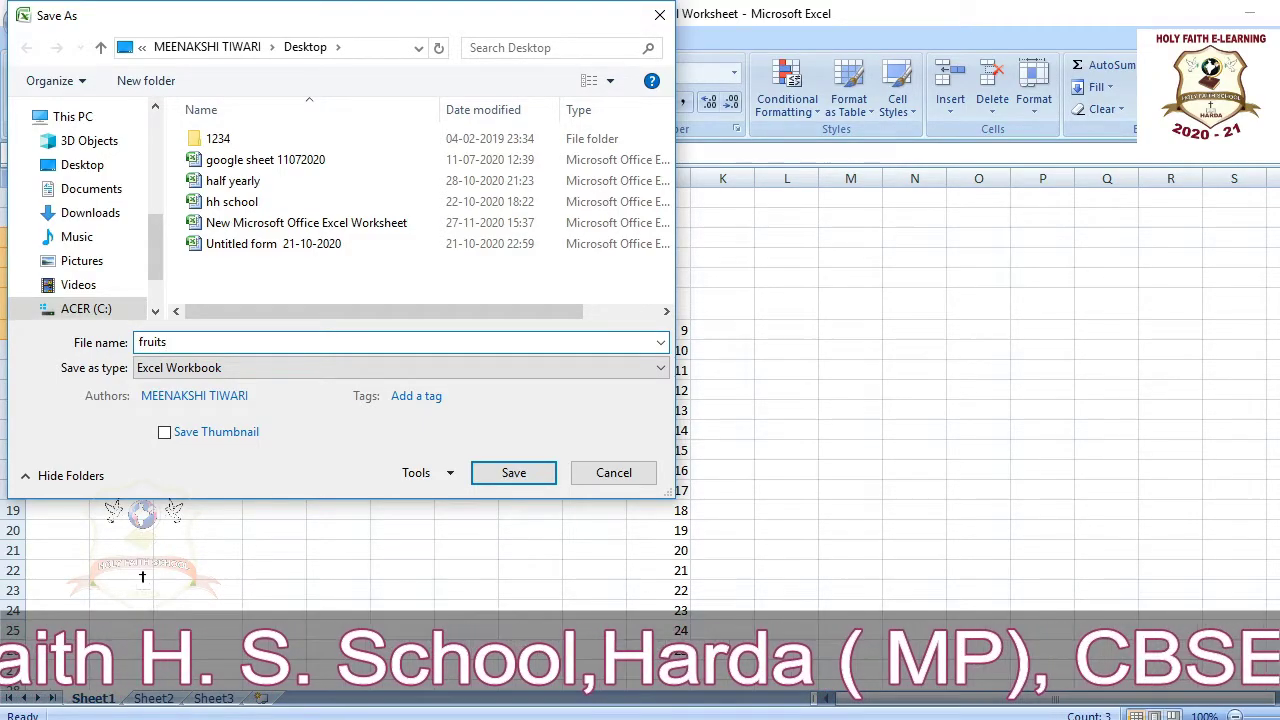
click(514, 474)
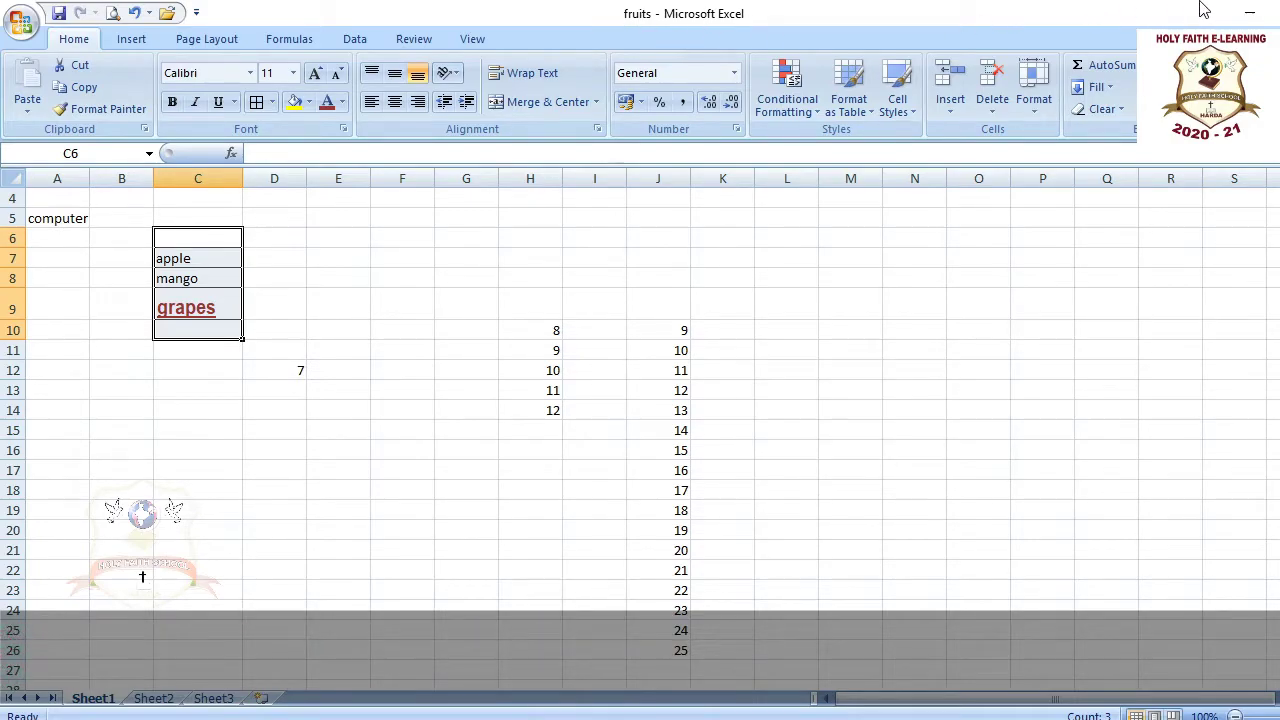
click(20, 22)
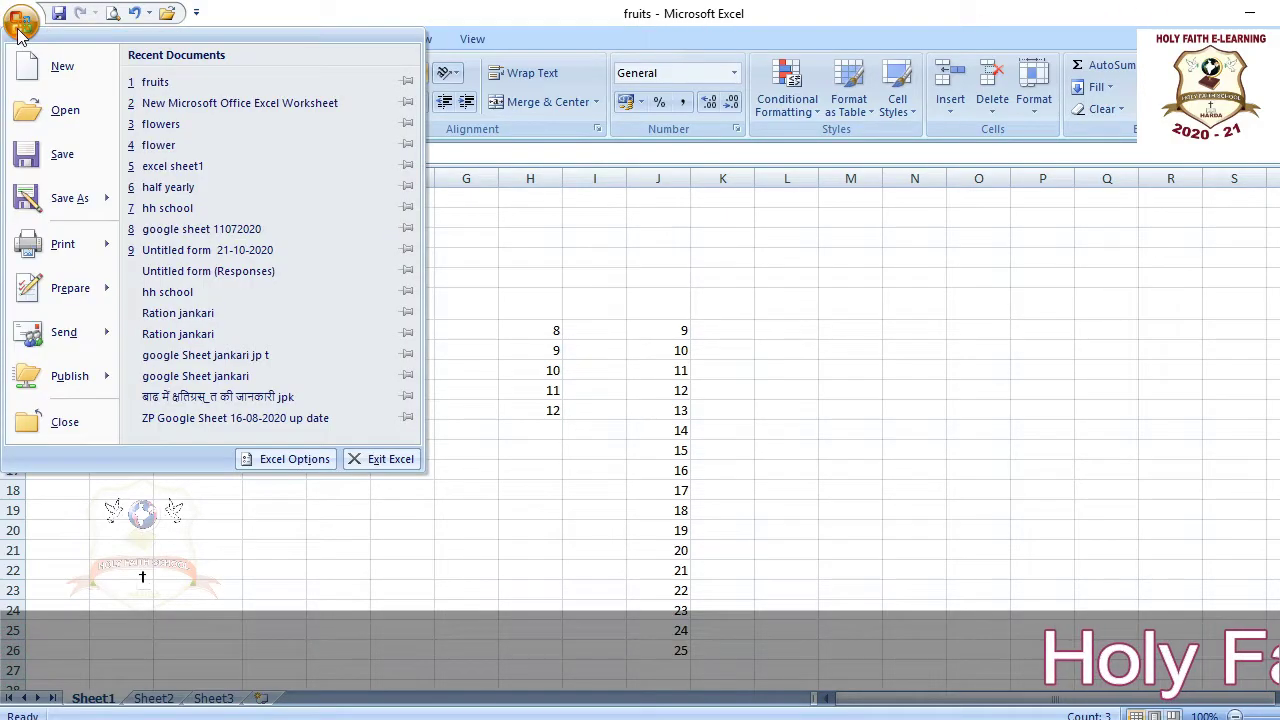
click(62, 110)
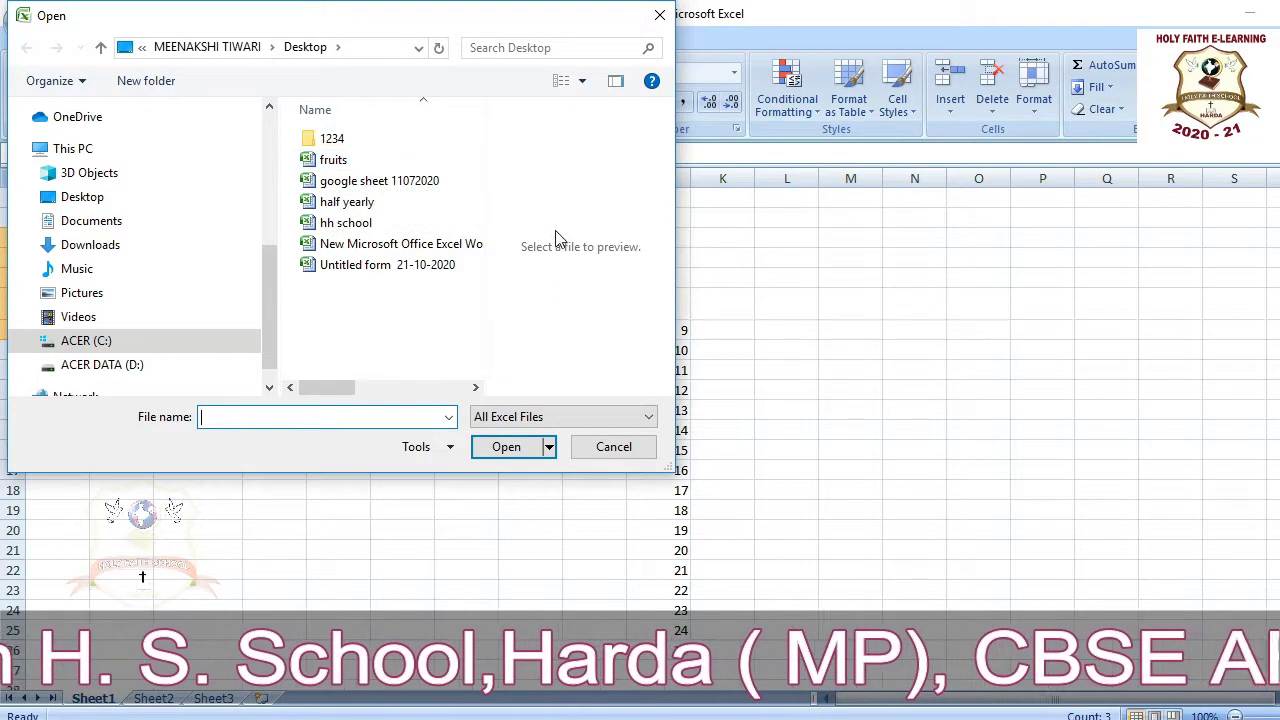
click(652, 12)
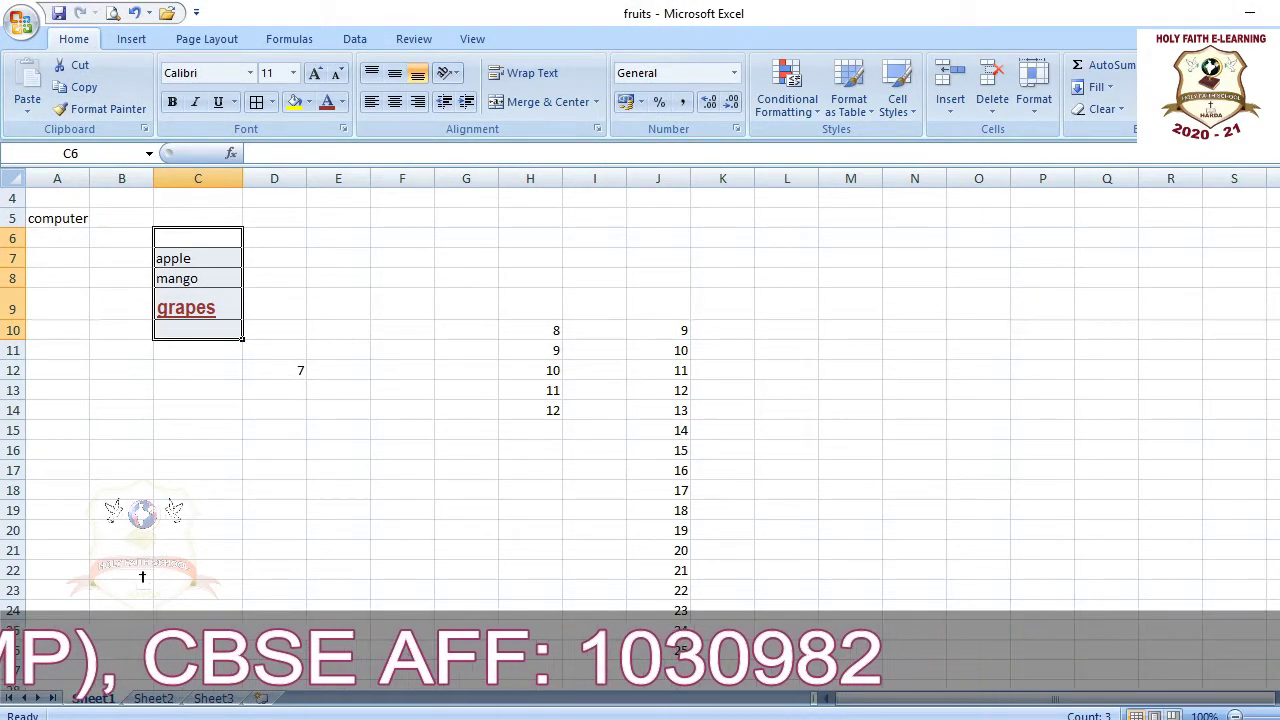
- Close the fruits workbook and return to the desktop
key(alt+F4)
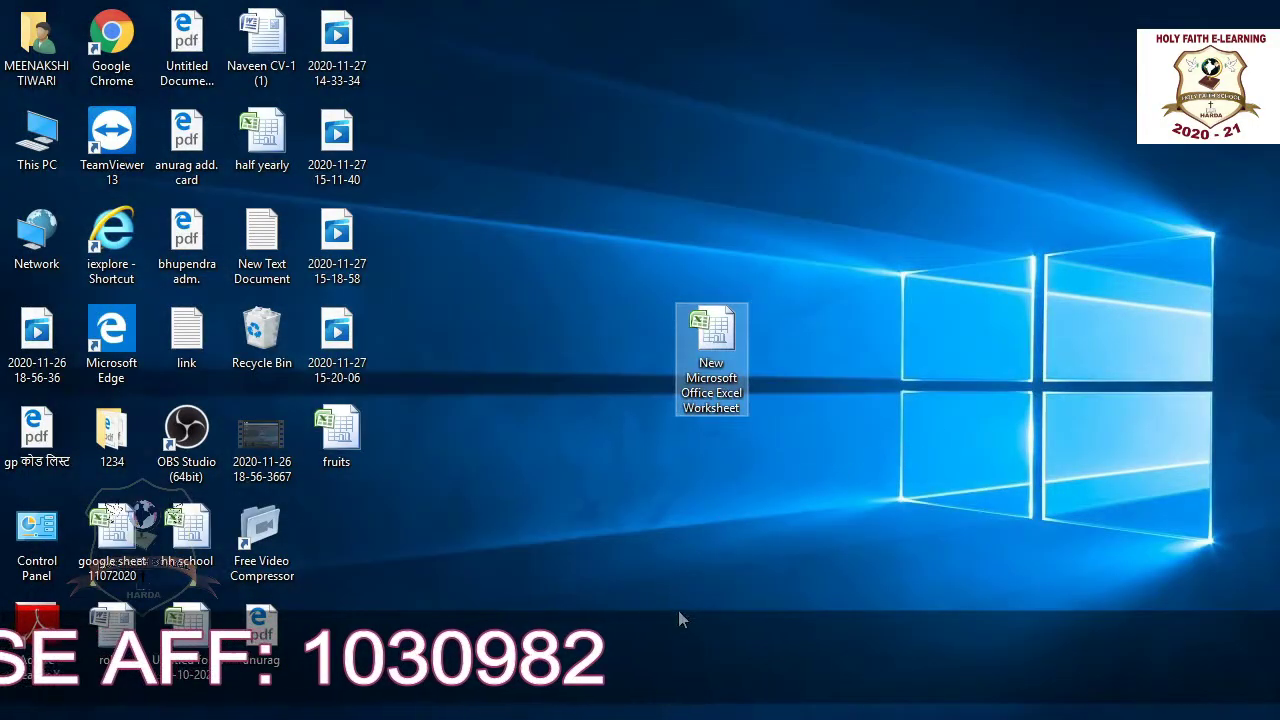
key(alt+Tab)
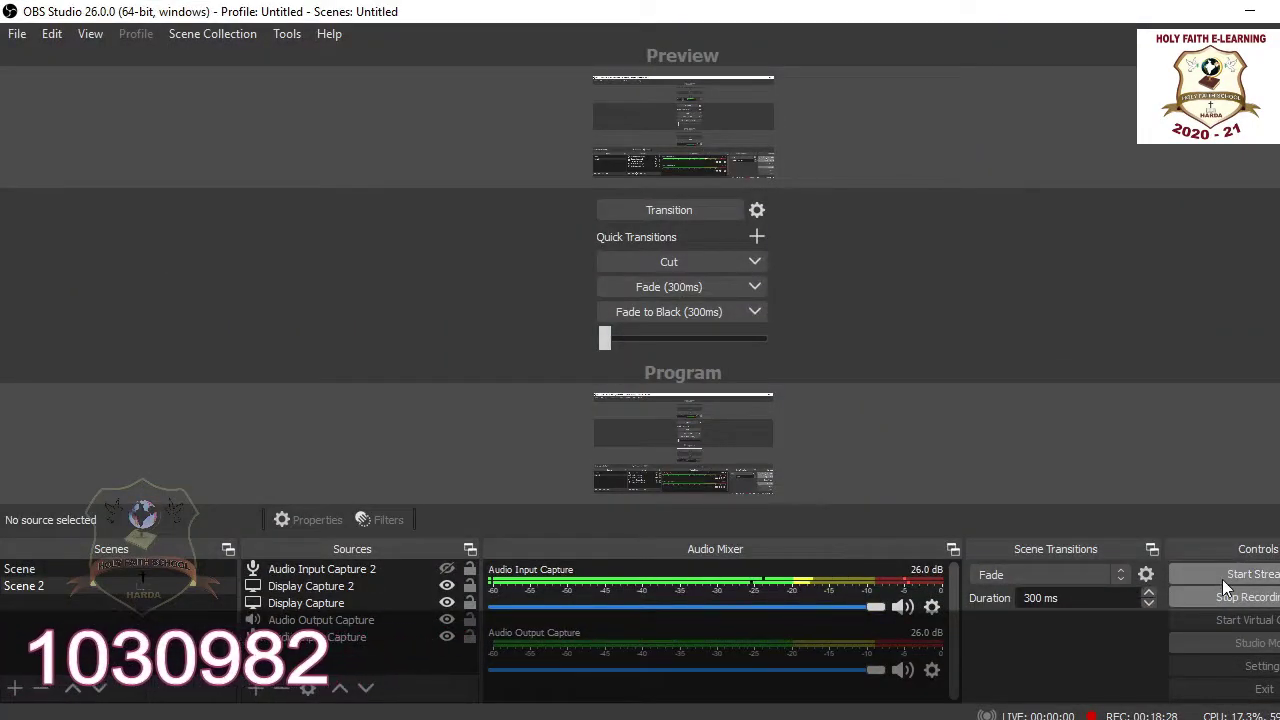
click(1223, 597)
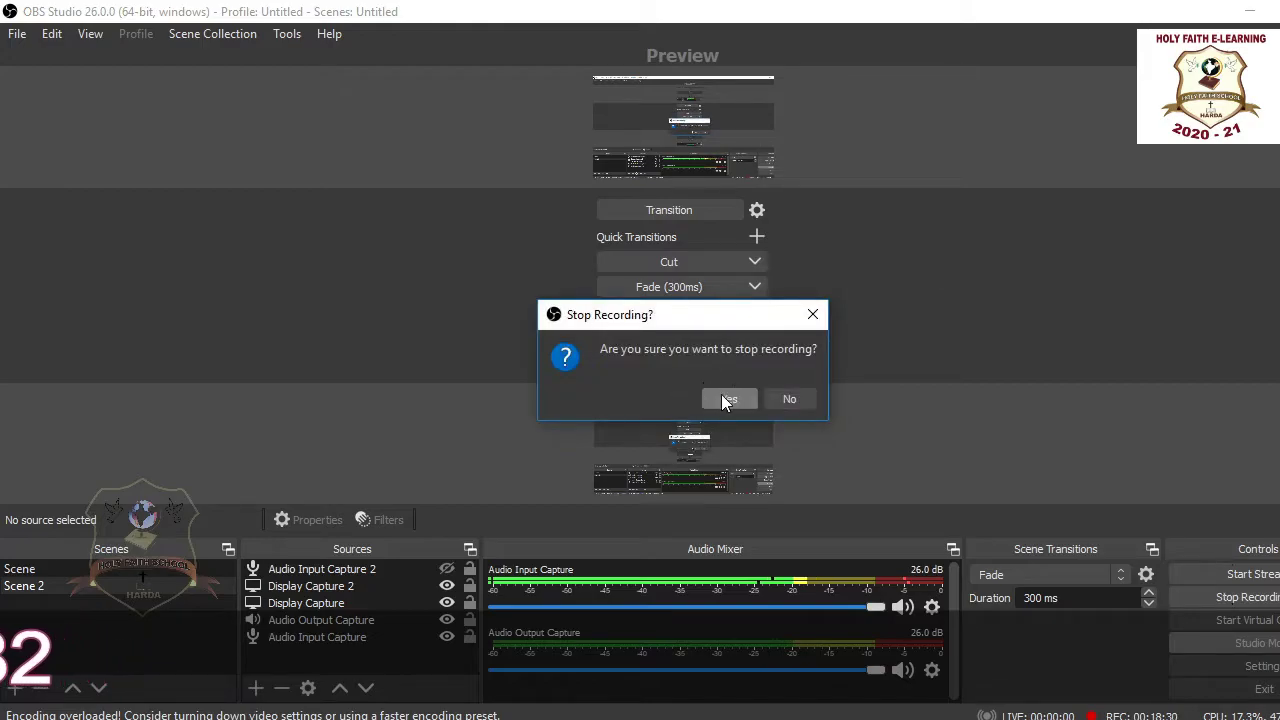